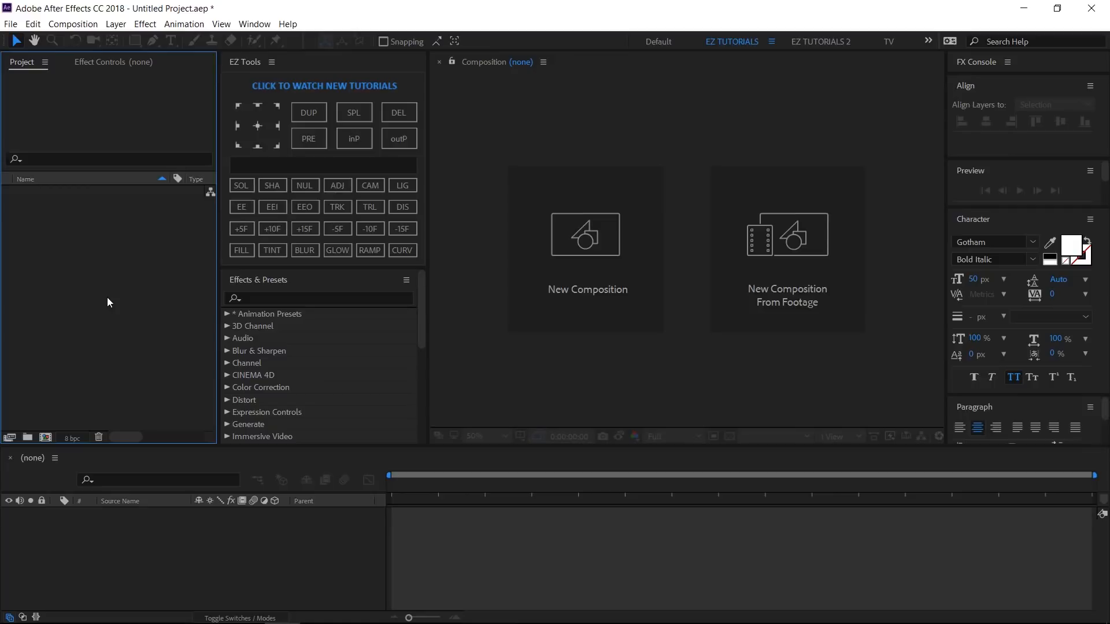
# - Create a new composition named Animation
pyautogui.click(45, 438)
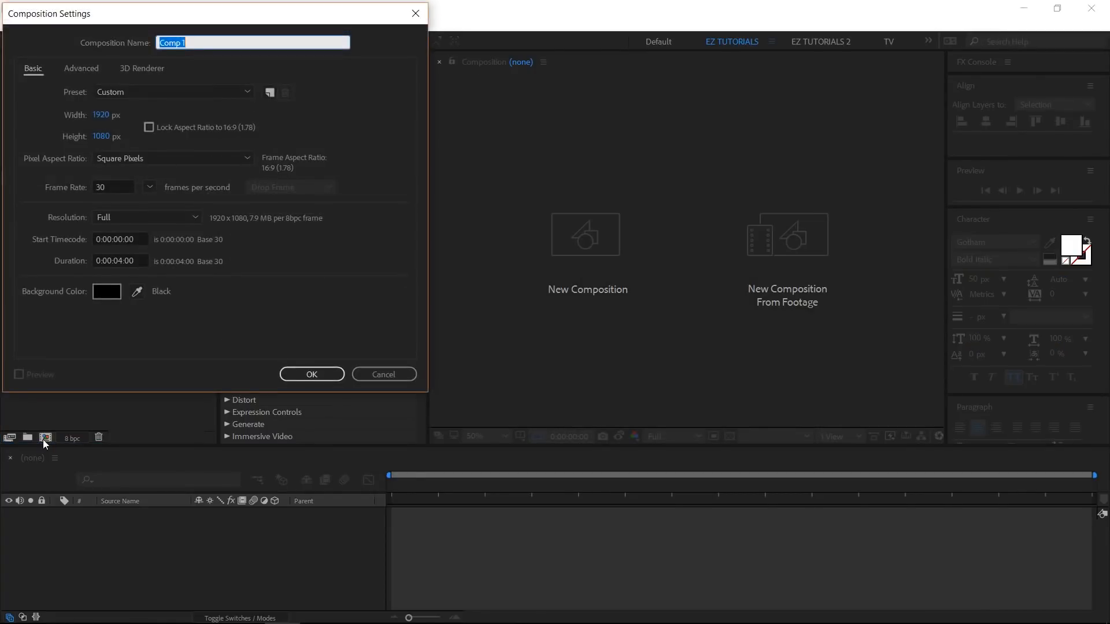
pyautogui.write('Animation')
pyautogui.click(312, 374)
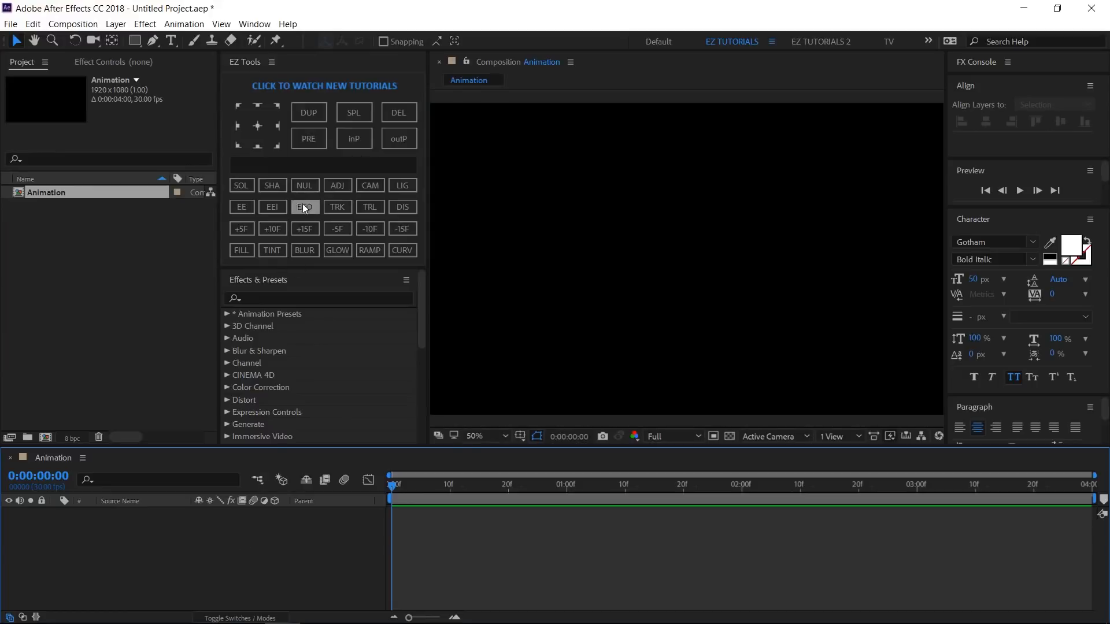
# - Add a null object to the Animation composition and rename it controller
pyautogui.click(300, 188)
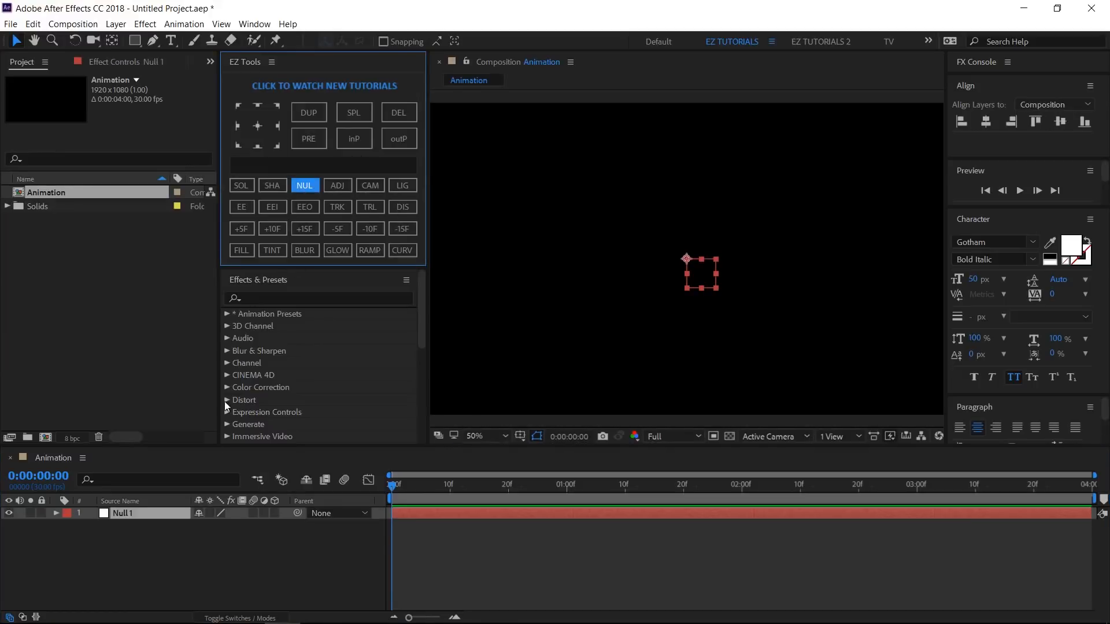
pyautogui.click(148, 511)
pyautogui.press('Return')
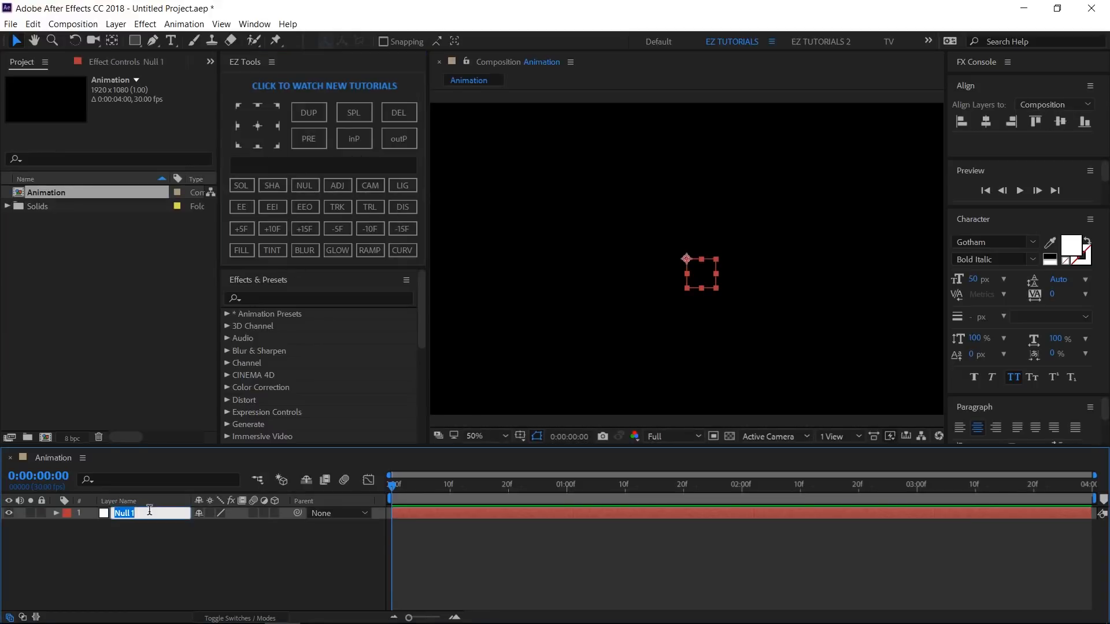
pyautogui.write('controller')
pyautogui.click(158, 542)
# - Apply a Slider Control effect to the controller layer and duplicate it twice to make three sliders
pyautogui.click(306, 299)
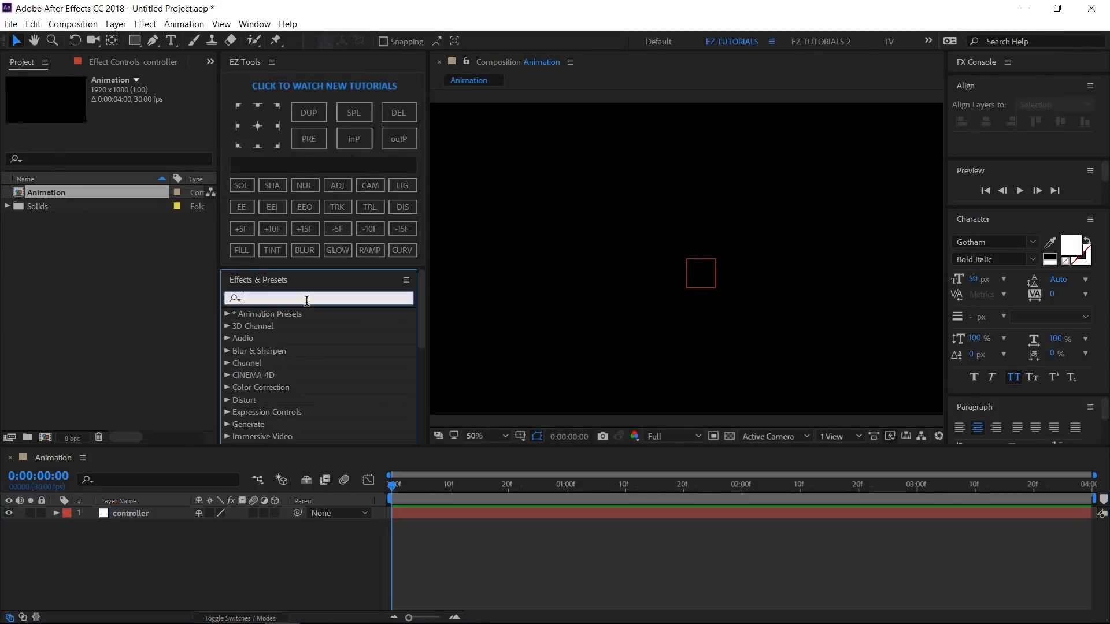
pyautogui.write('slider')
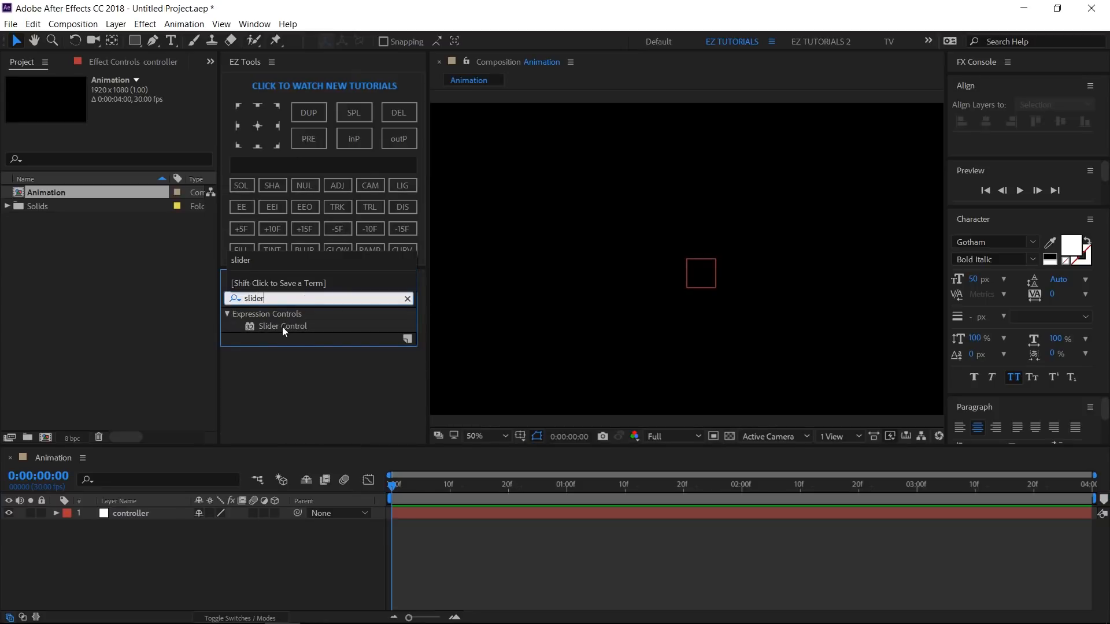
pyautogui.moveTo(282, 327); pyautogui.dragTo(155, 511)
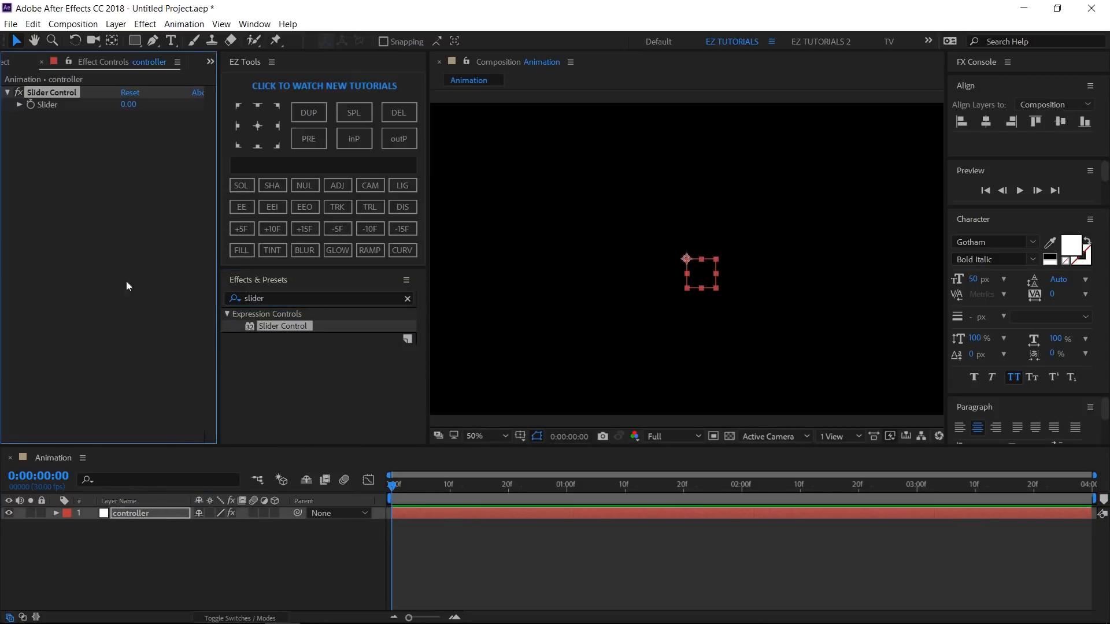
pyautogui.click(306, 114)
pyautogui.click(306, 113)
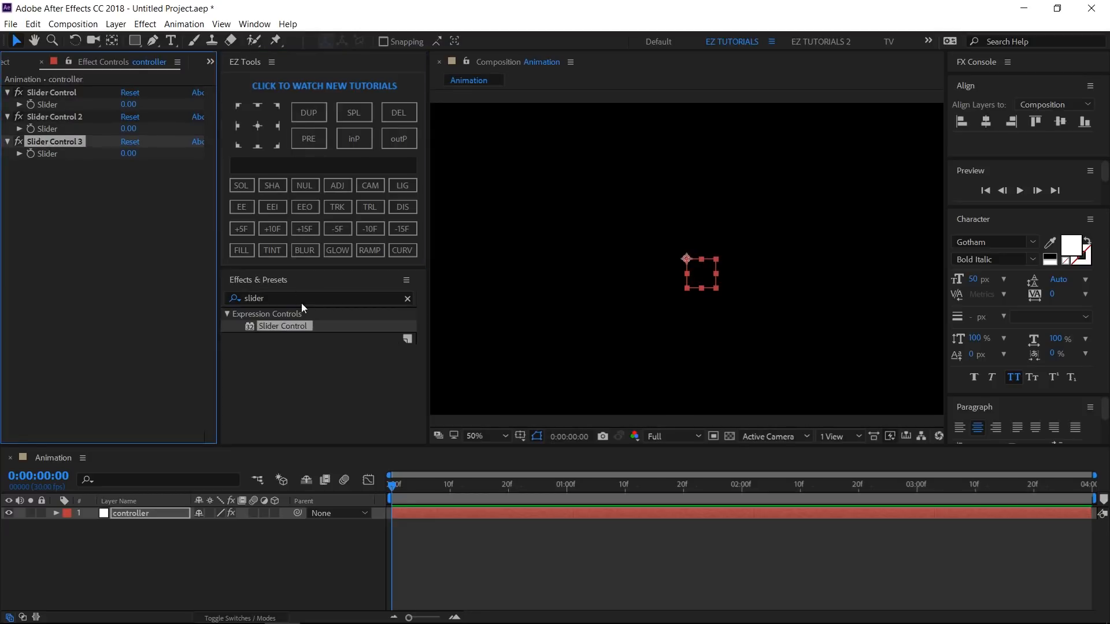
# - Add a Color Control effect to the controller layer below the three sliders
pyautogui.moveTo(300, 300); pyautogui.dragTo(237, 304)
pyautogui.write('c')
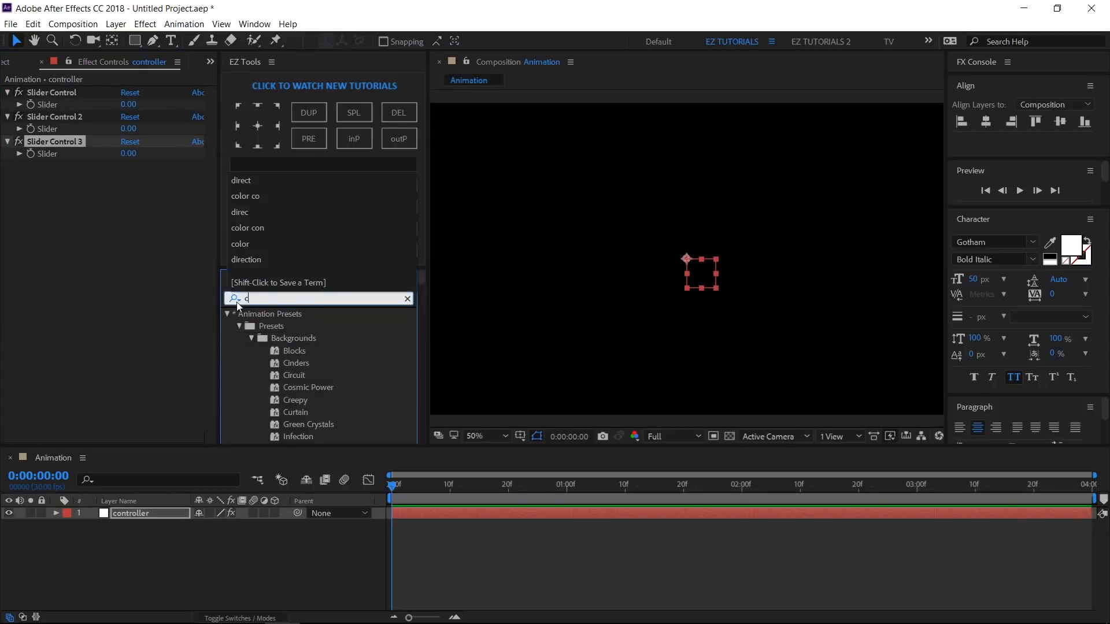
pyautogui.write('olor con')
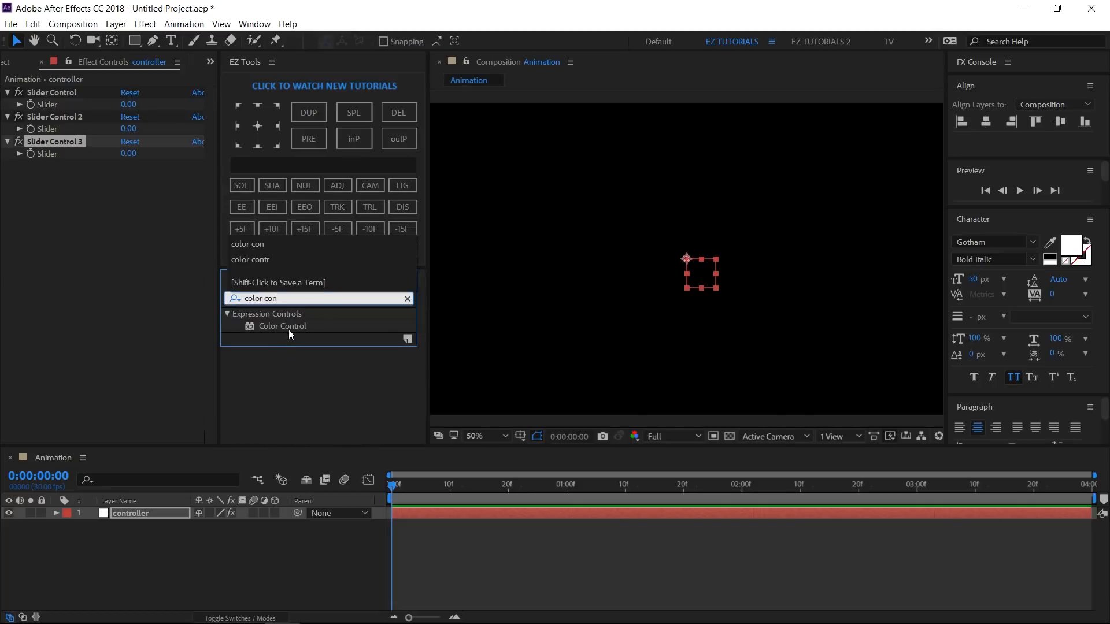
pyautogui.moveTo(289, 326); pyautogui.dragTo(117, 251)
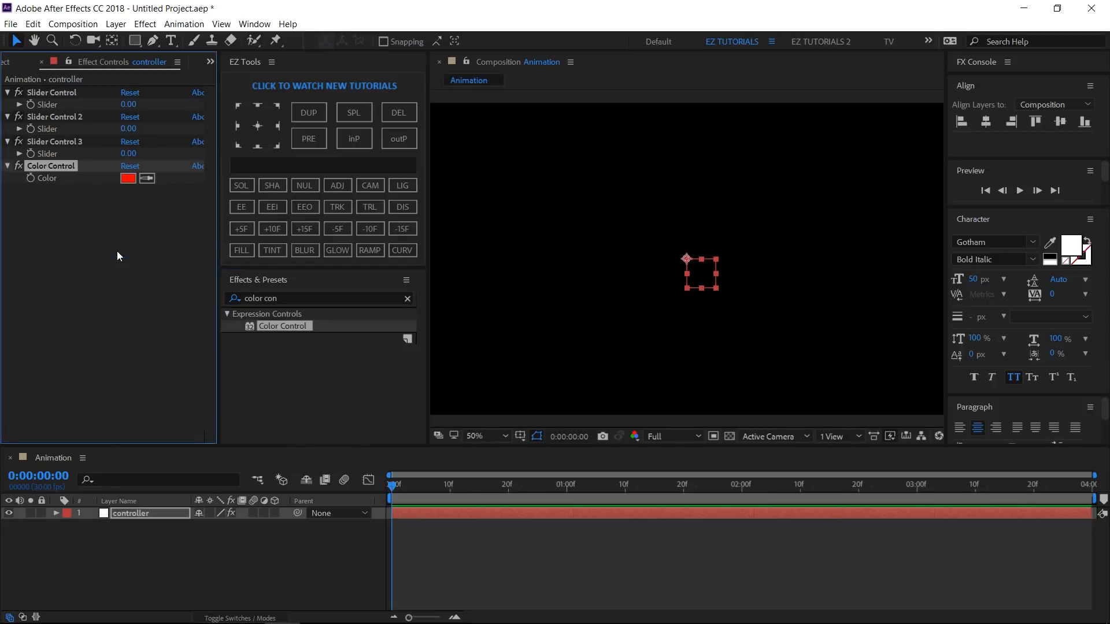
# - Rename the first Slider Control to main width and set its slider to 625
pyautogui.click(41, 92)
pyautogui.press('Return')
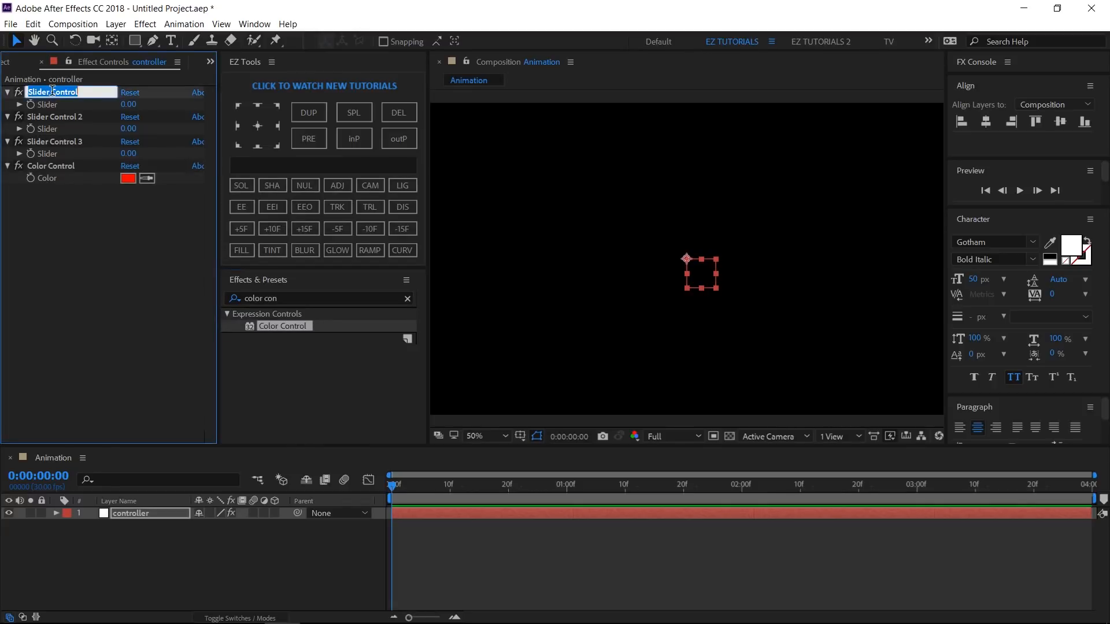
pyautogui.write('main width')
pyautogui.click(127, 104)
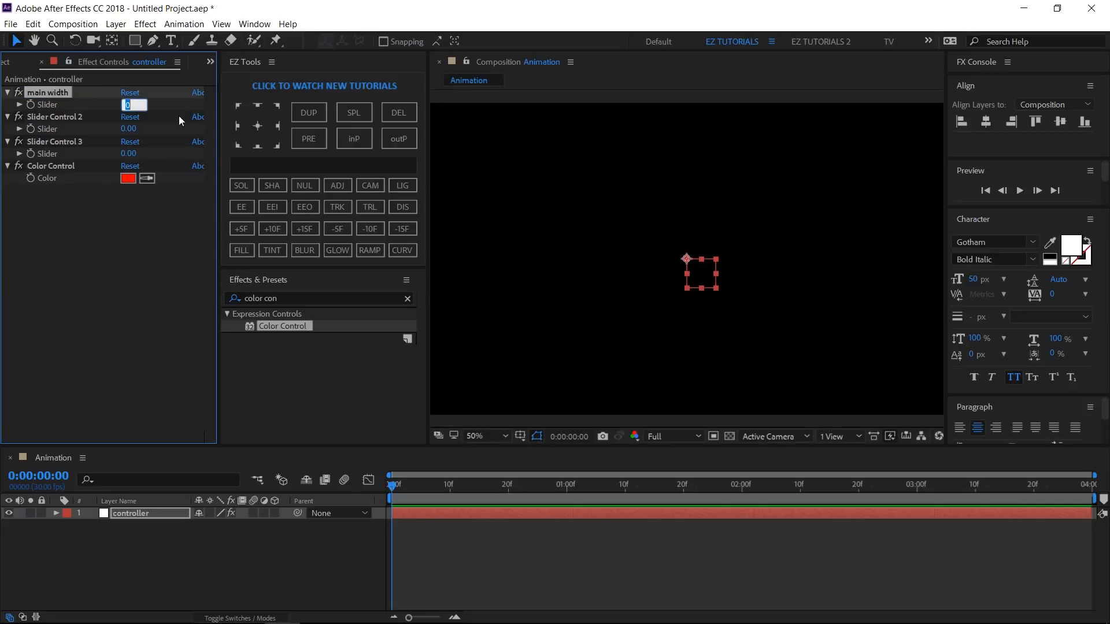
pyautogui.write('625')
pyautogui.press('Return')
# - Rename Slider Control 2 to secondary width and set its slider to 400
pyautogui.click(63, 120)
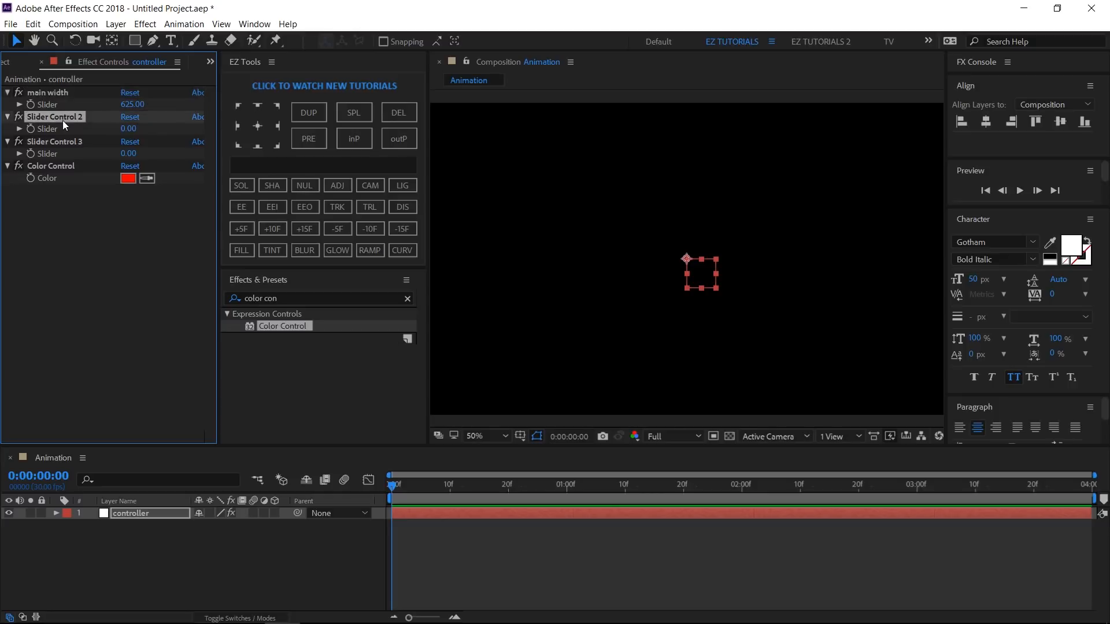
pyautogui.press('Return')
pyautogui.write('se')
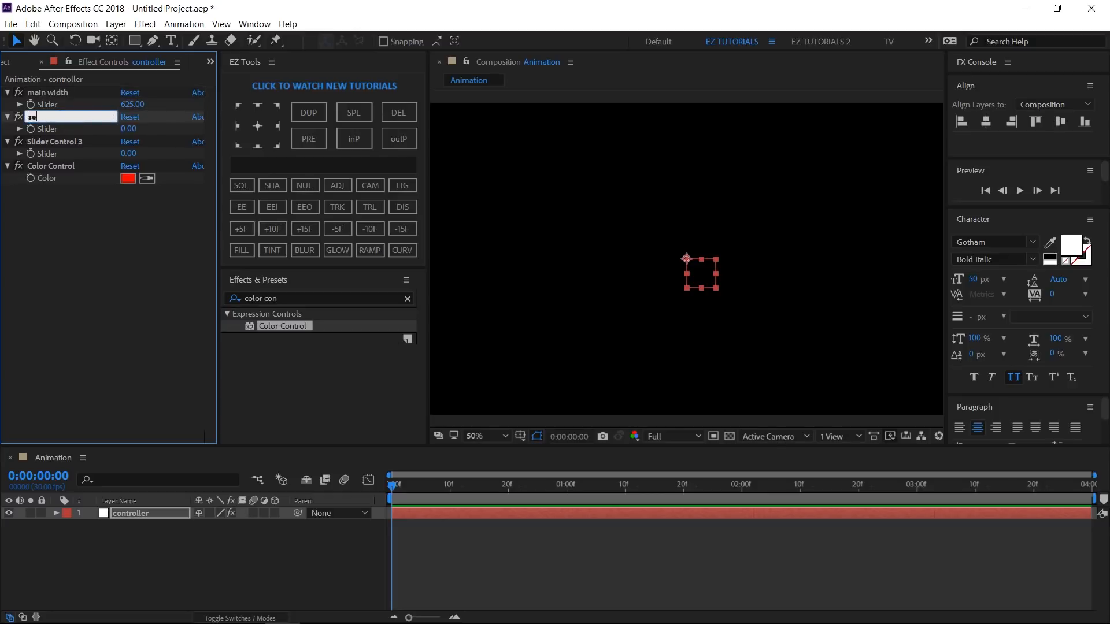
pyautogui.write('condary width')
pyautogui.click(128, 128)
pyautogui.write('4')
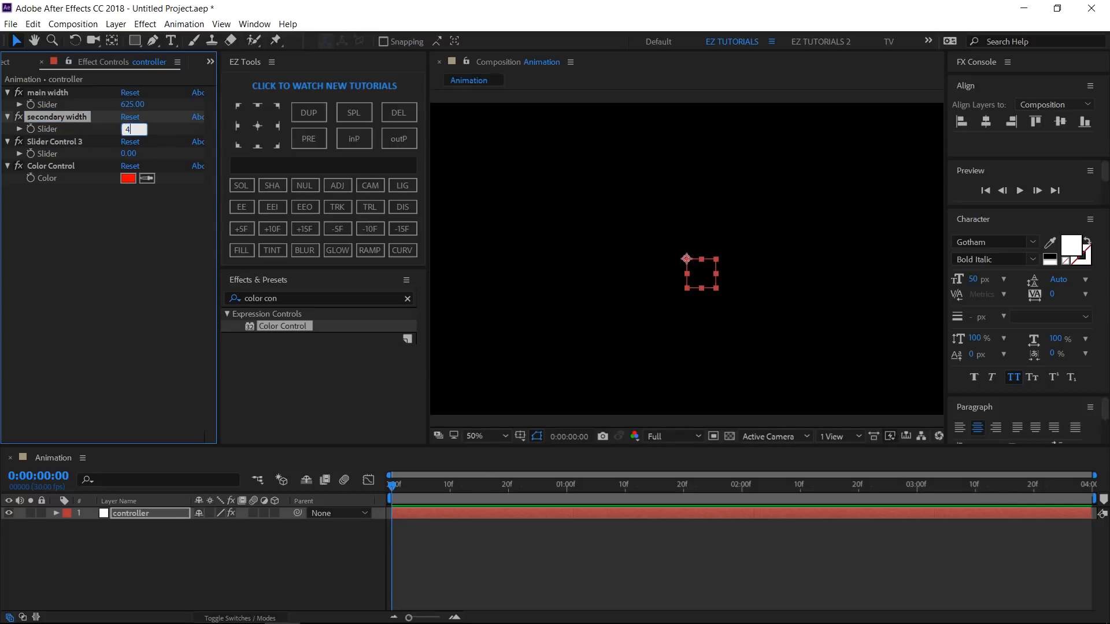
pyautogui.write('00')
pyautogui.press('Return')
# - Rename Slider Control 3 to secondary position
pyautogui.click(53, 142)
pyautogui.press('Return')
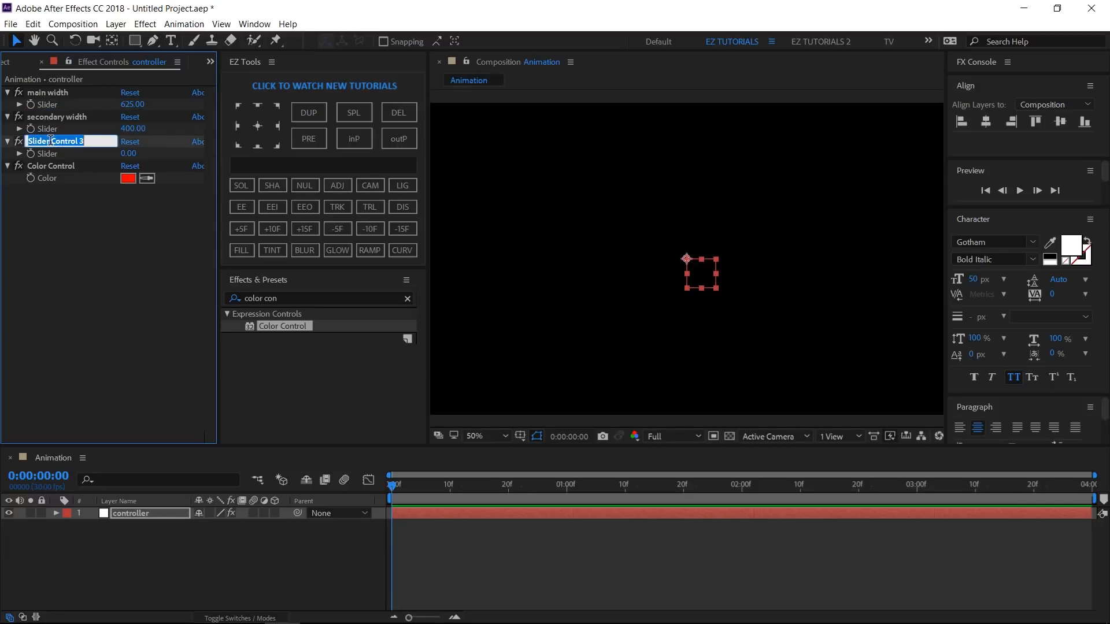
pyautogui.write('secondary position')
pyautogui.press('Return')
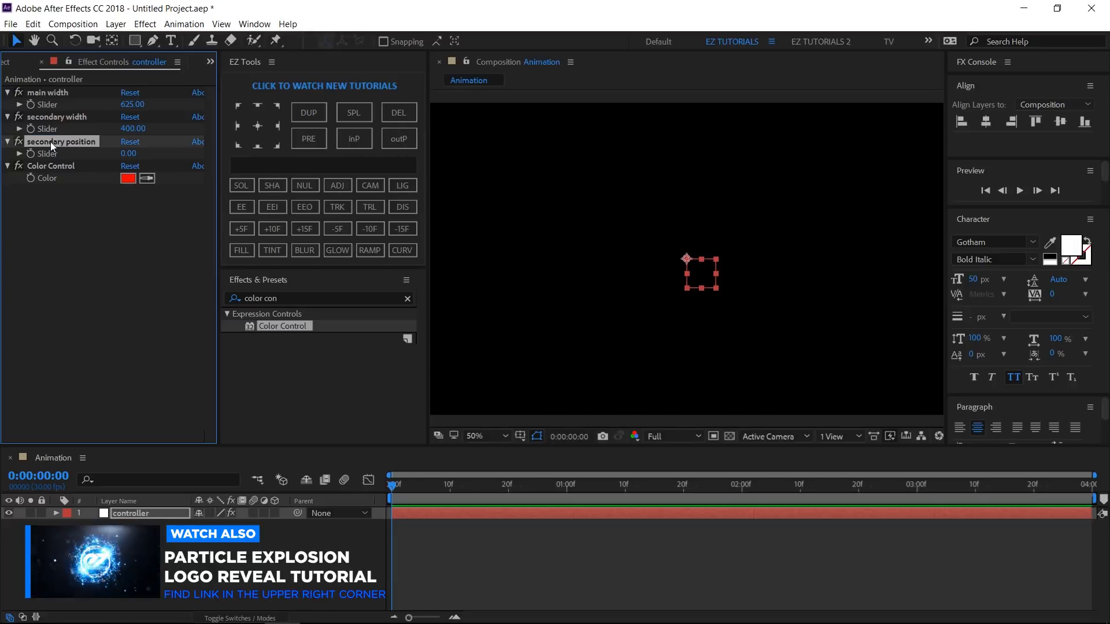
# - Rename the Color Control to main color and set its color to orange-yellow FFBC00
pyautogui.click(46, 166)
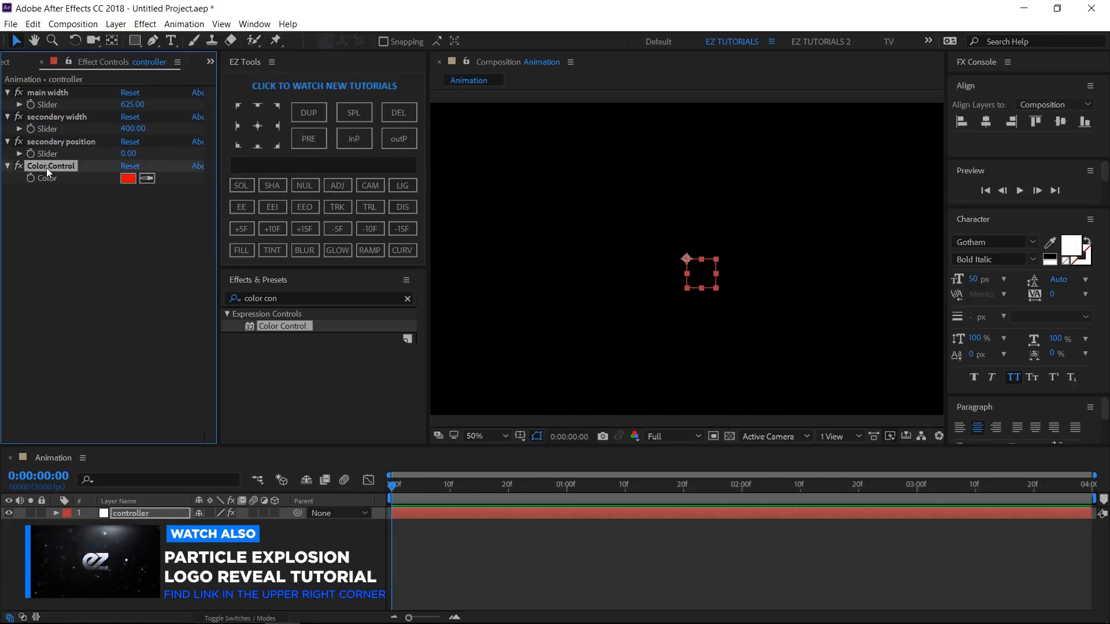
pyautogui.press('Return')
pyautogui.write('main color')
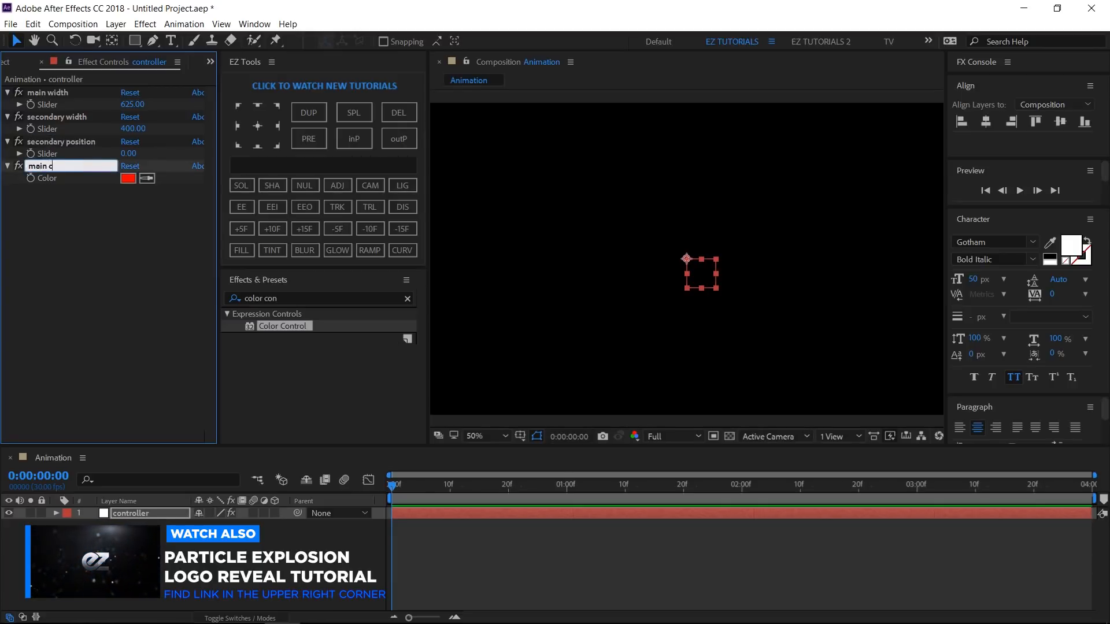
pyautogui.click(128, 179)
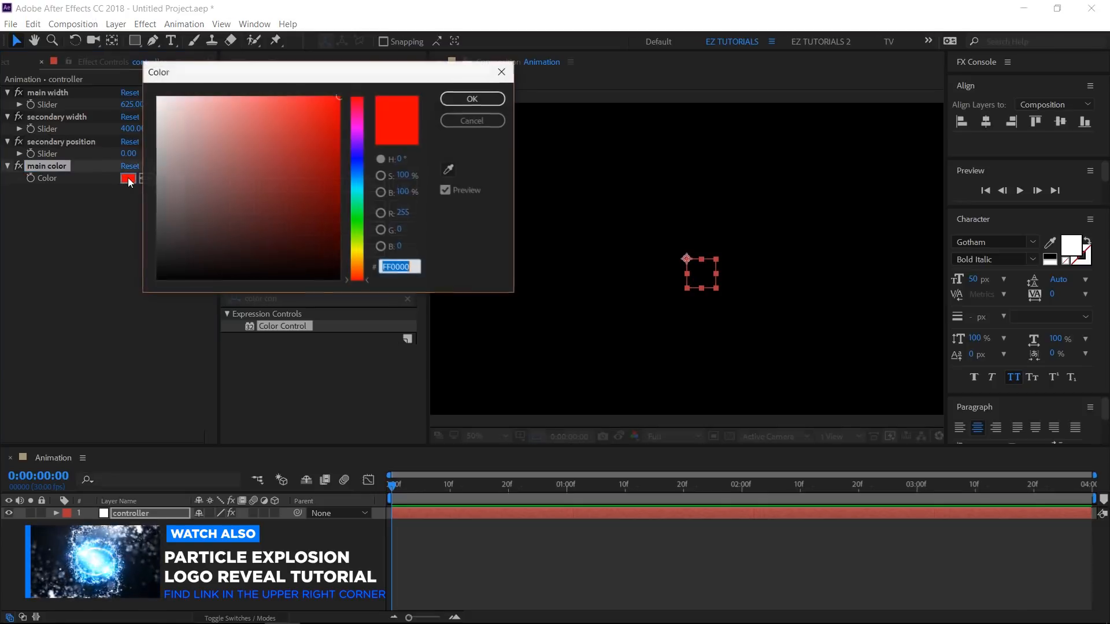
pyautogui.click(358, 254)
pyautogui.click(356, 258)
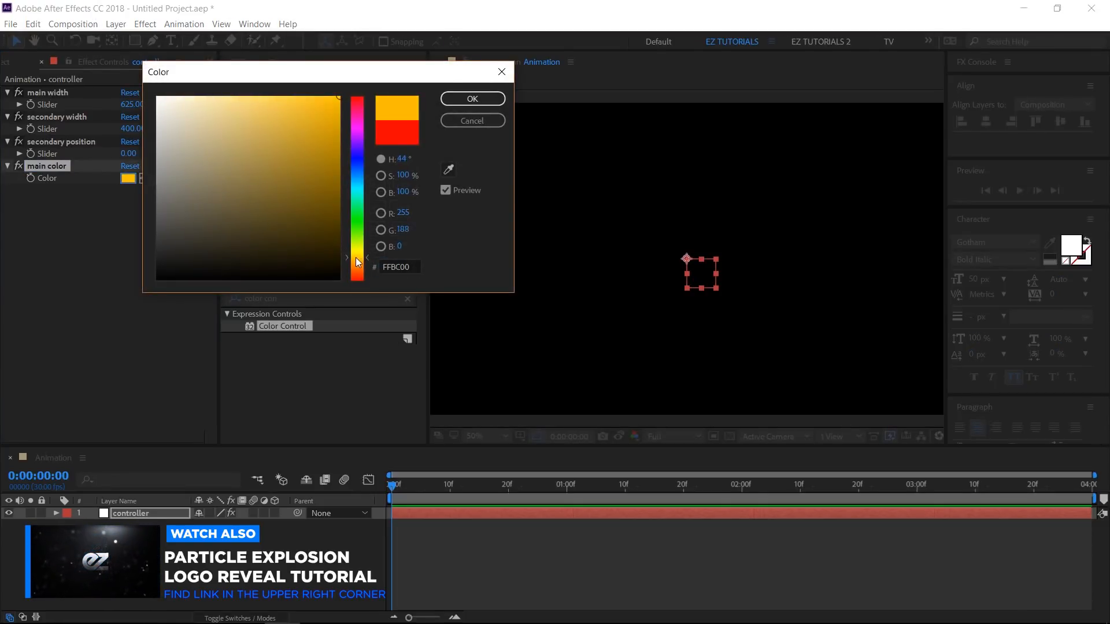
pyautogui.click(489, 100)
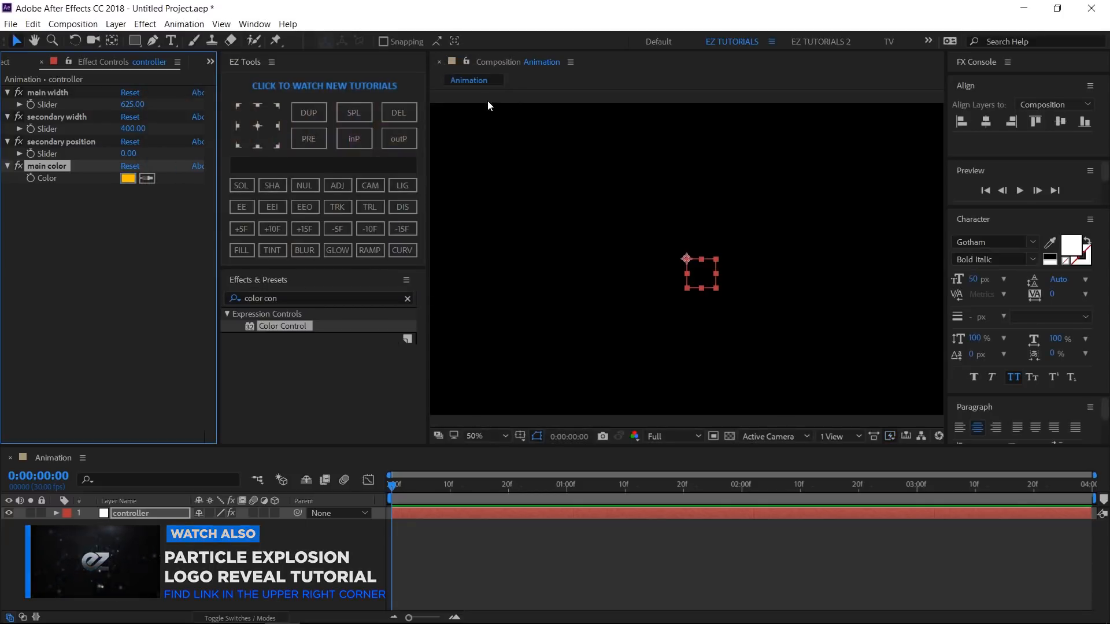
# - Create a new shape layer and add a rectangle path and a fill to it
pyautogui.click(106, 537)
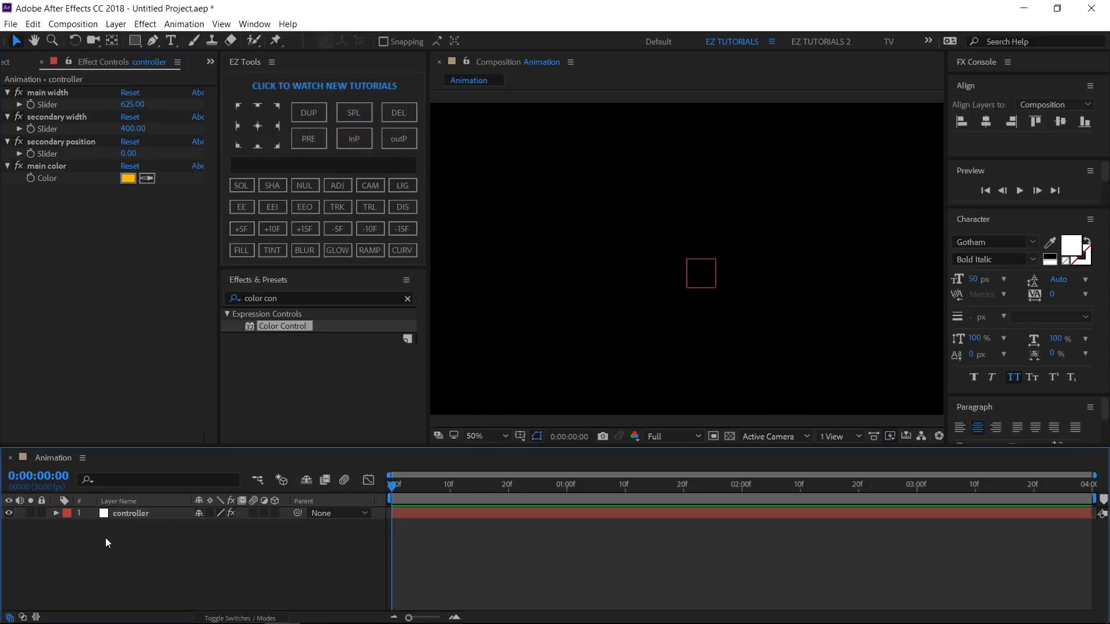
pyautogui.click(280, 189)
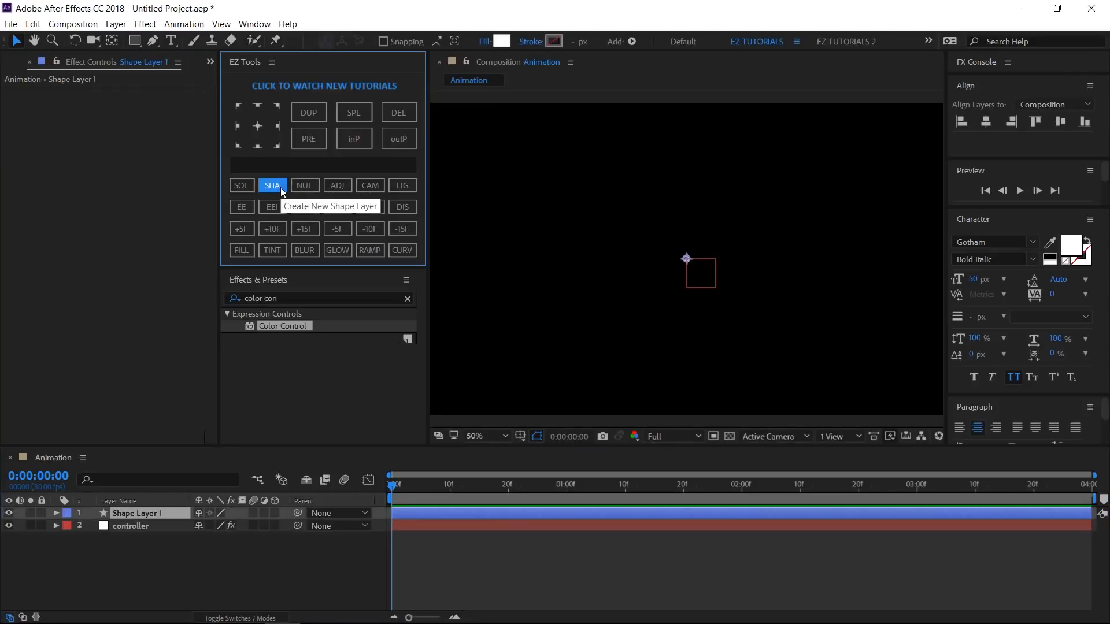
pyautogui.click(633, 41)
pyautogui.click(676, 64)
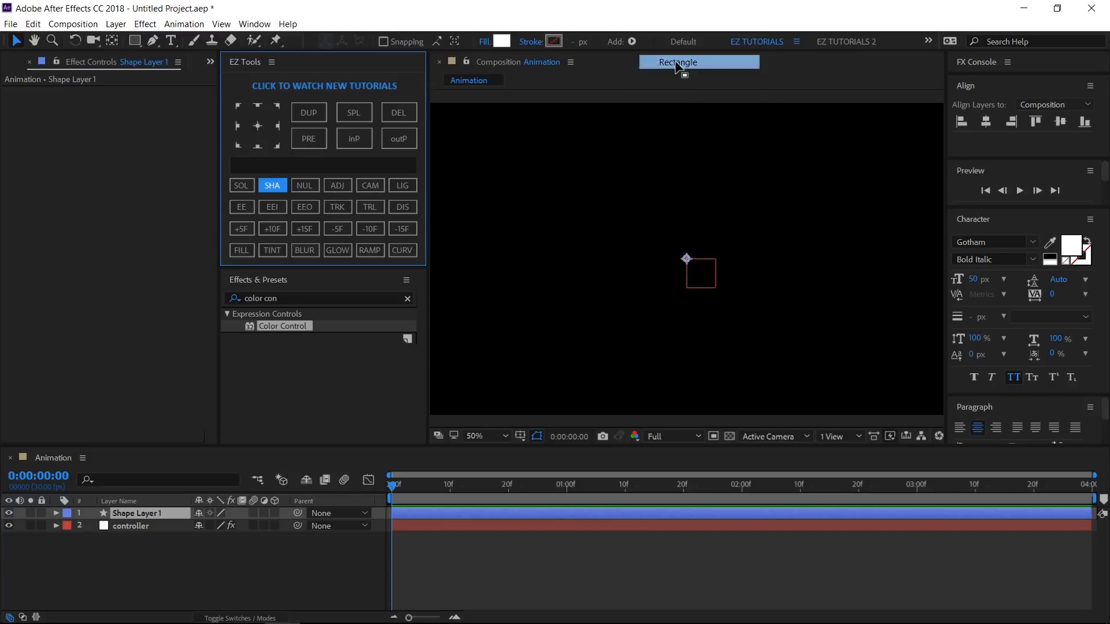
pyautogui.click(634, 42)
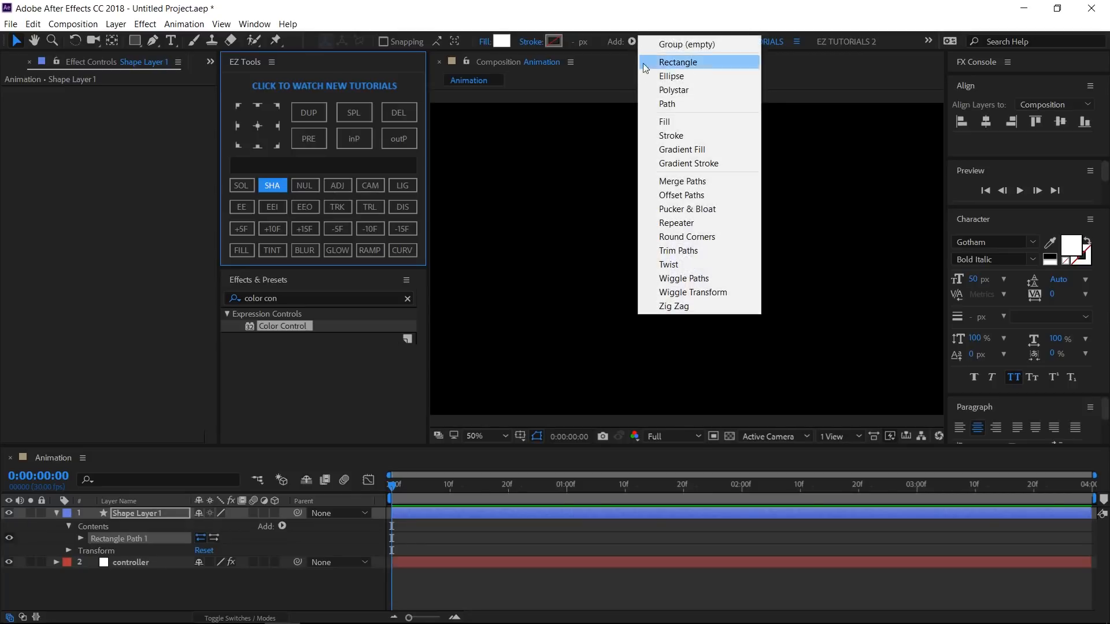
pyautogui.click(669, 121)
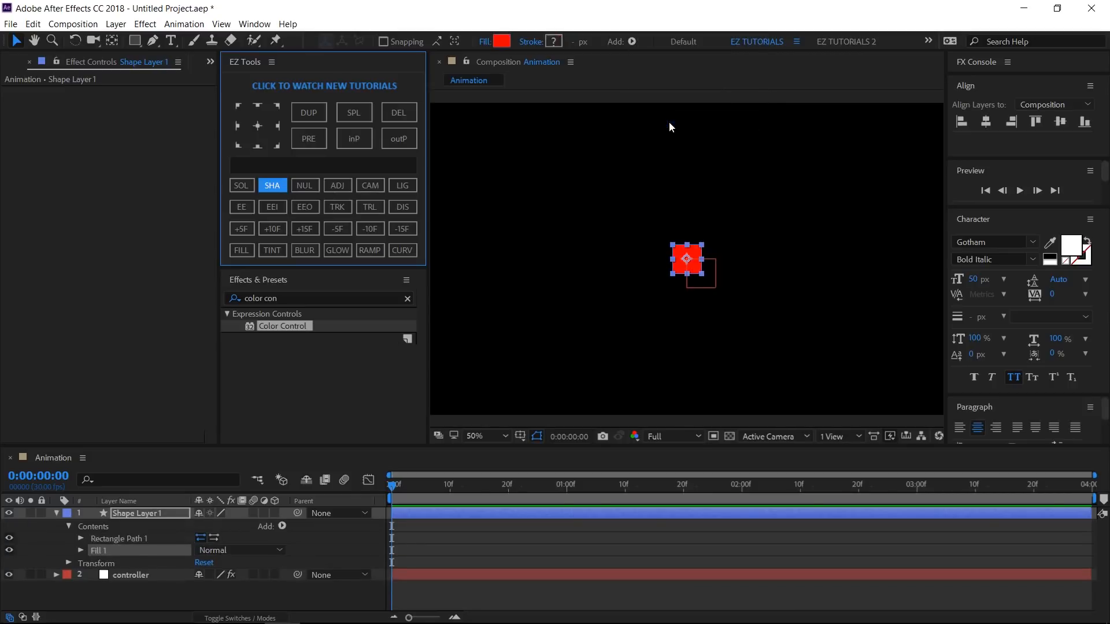
# - Rename the shape layer main
pyautogui.click(149, 511)
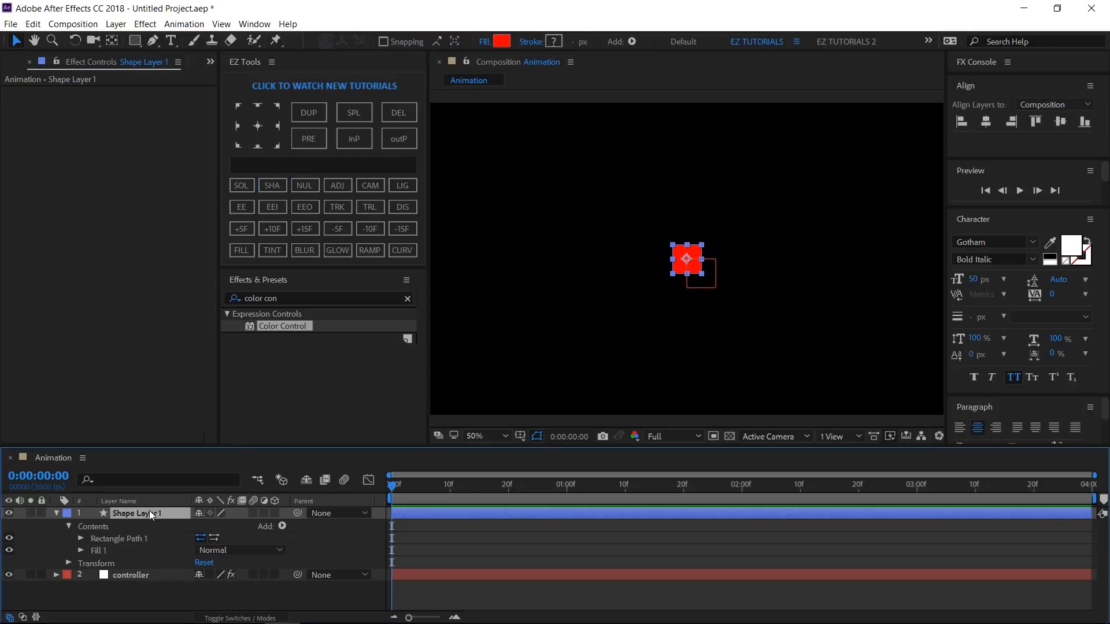
pyautogui.press('Return')
pyautogui.write('main')
pyautogui.press('Return')
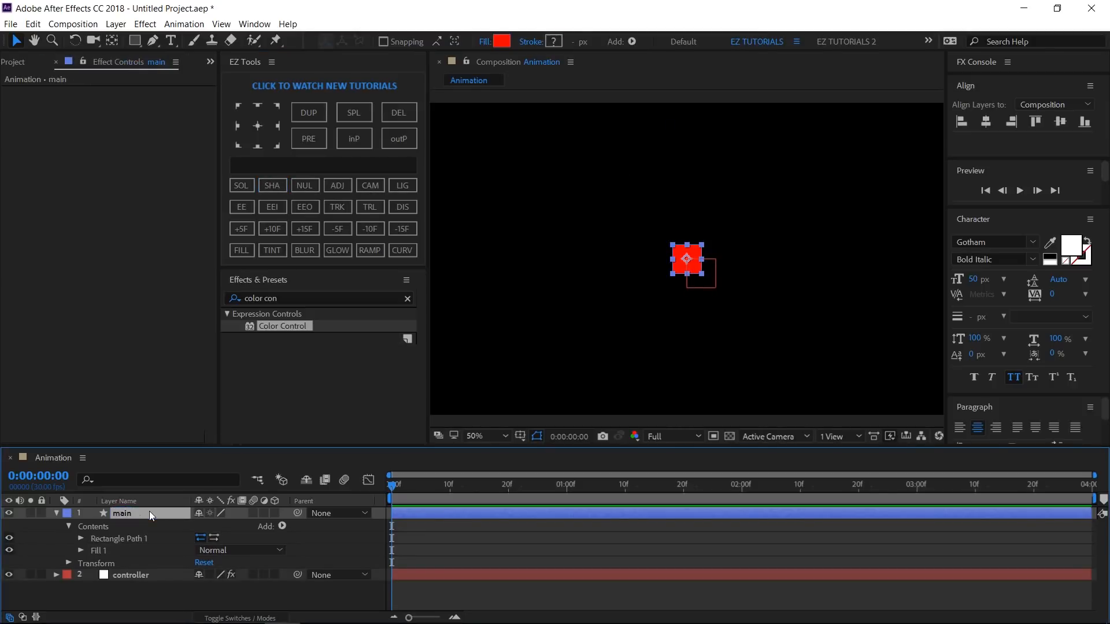
# - Expand Rectangle Path 1's properties on the main layer and lock the Effect Controls display to the controller null
pyautogui.click(81, 539)
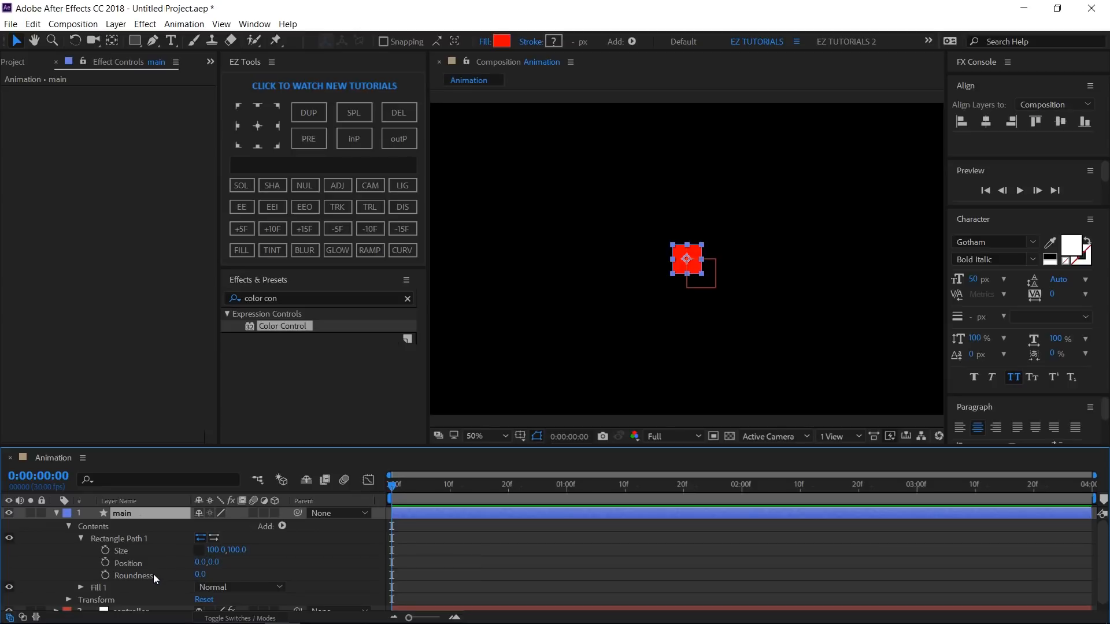
pyautogui.scroll(-1, 153, 575)
pyautogui.click(138, 604)
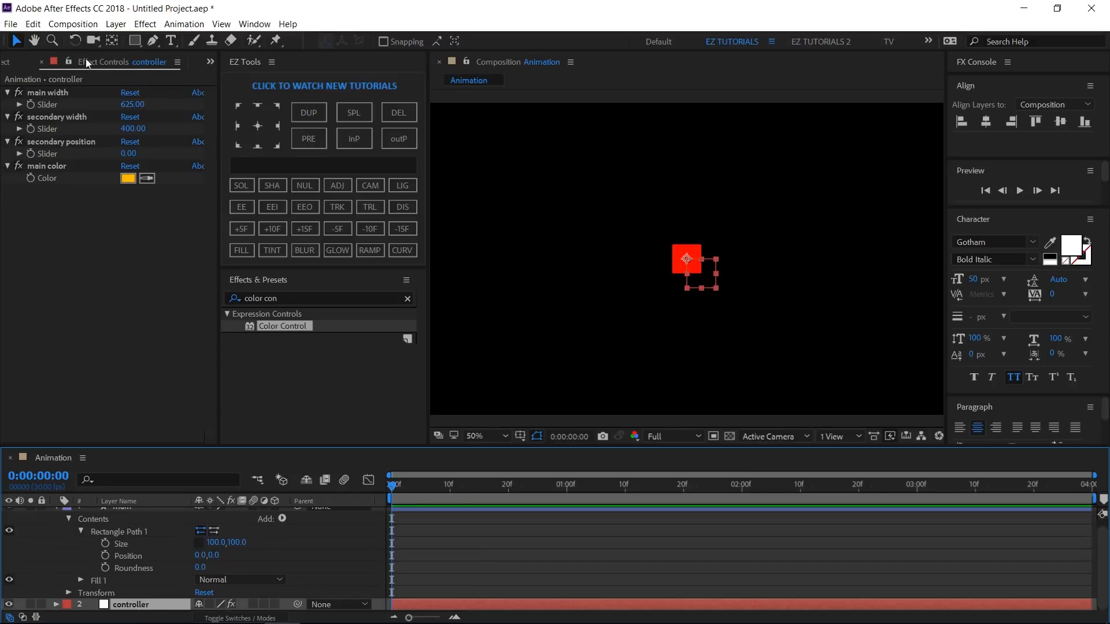
pyautogui.click(79, 221)
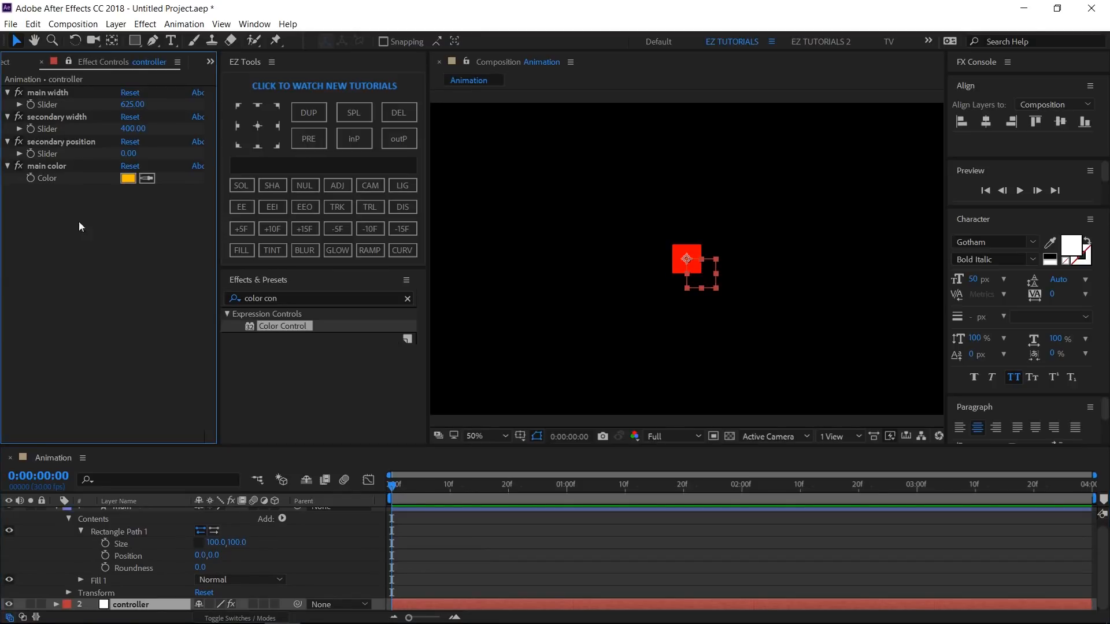
# - Give Rectangle Path 1's Size an expression that assigns the controller's main width slider to x and returns [x,100]
pyautogui.keyDown('alt'); pyautogui.click(106, 542); pyautogui.keyUp('alt')
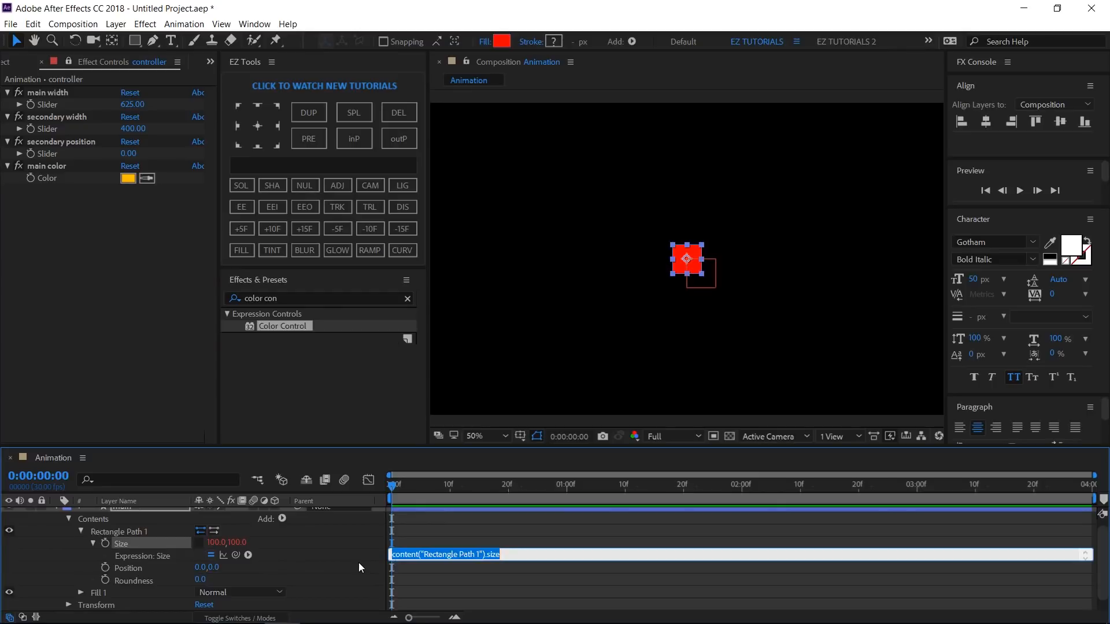
pyautogui.write('x=')
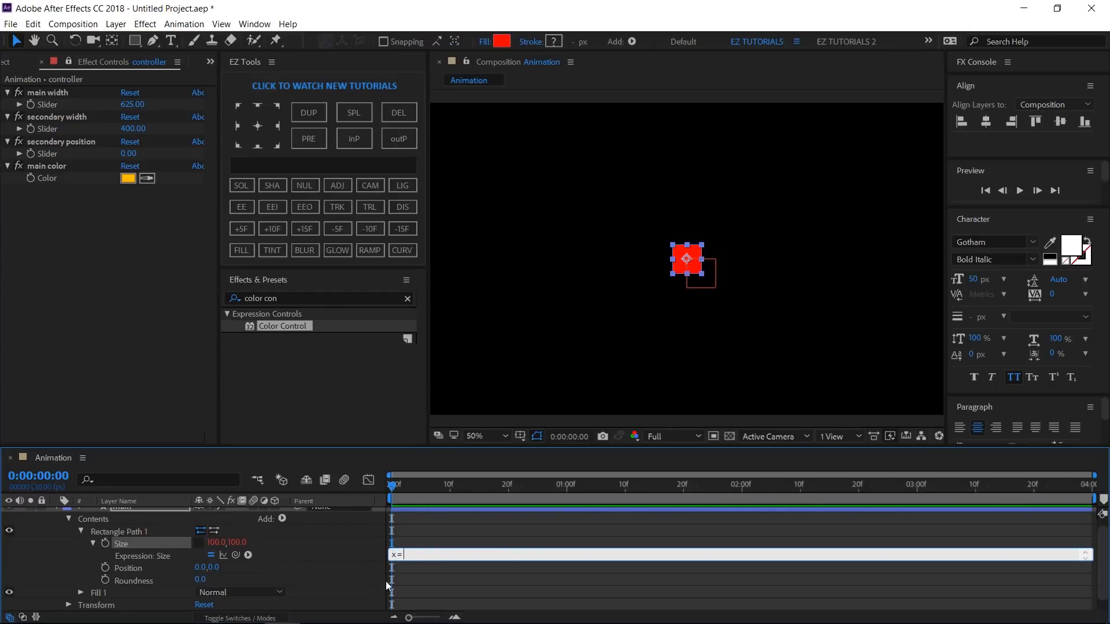
pyautogui.moveTo(235, 555); pyautogui.dragTo(64, 102)
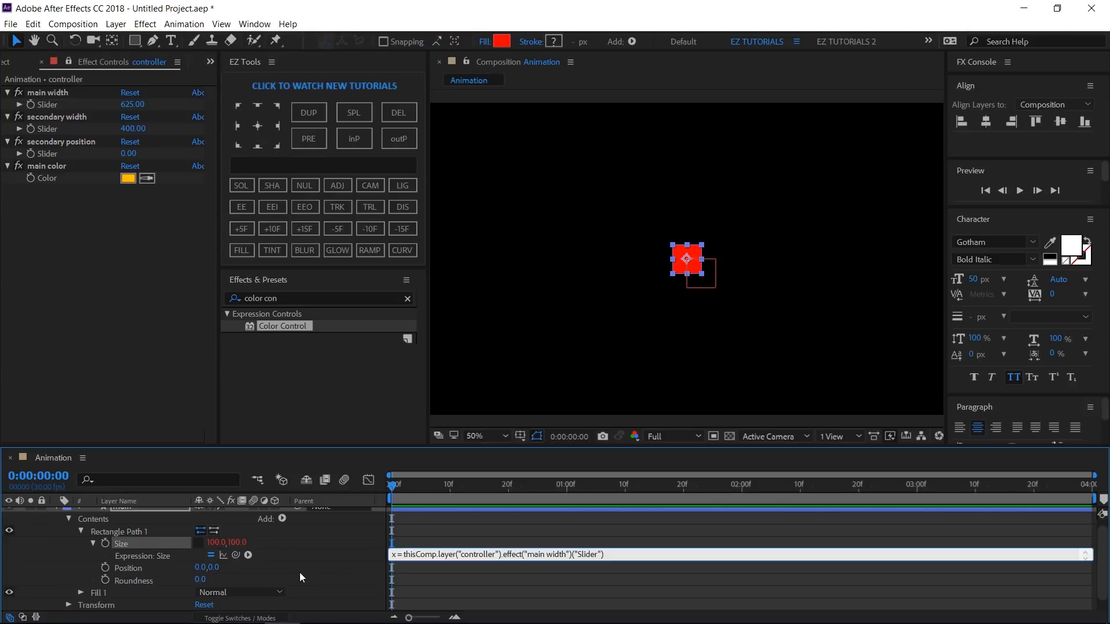
pyautogui.write(';')
pyautogui.press('Return')
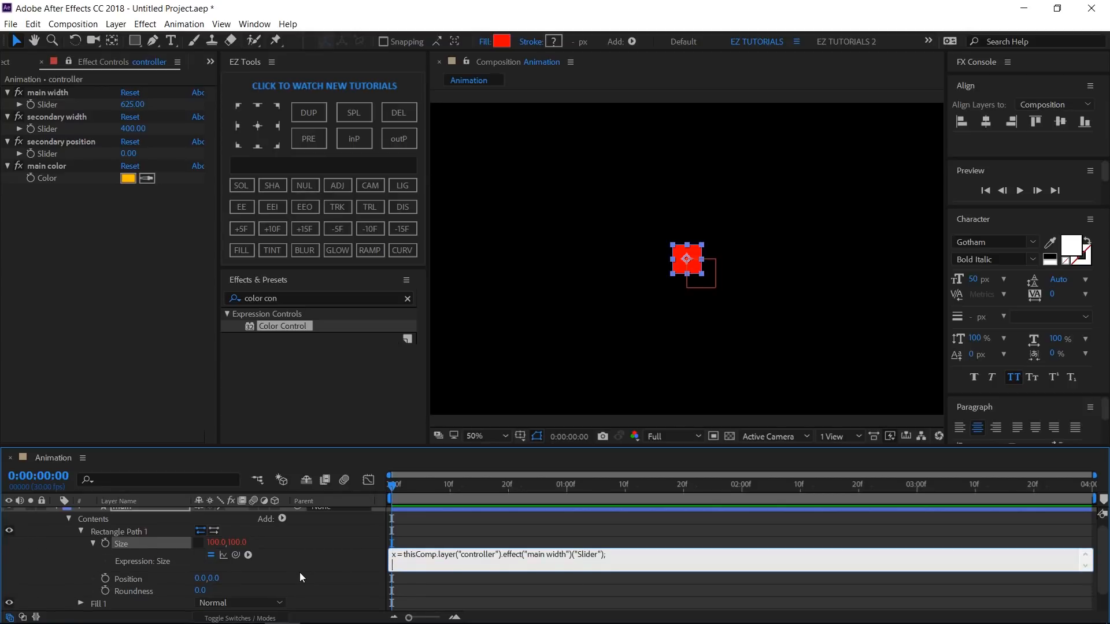
pyautogui.write('[x,100]')
pyautogui.click(337, 553)
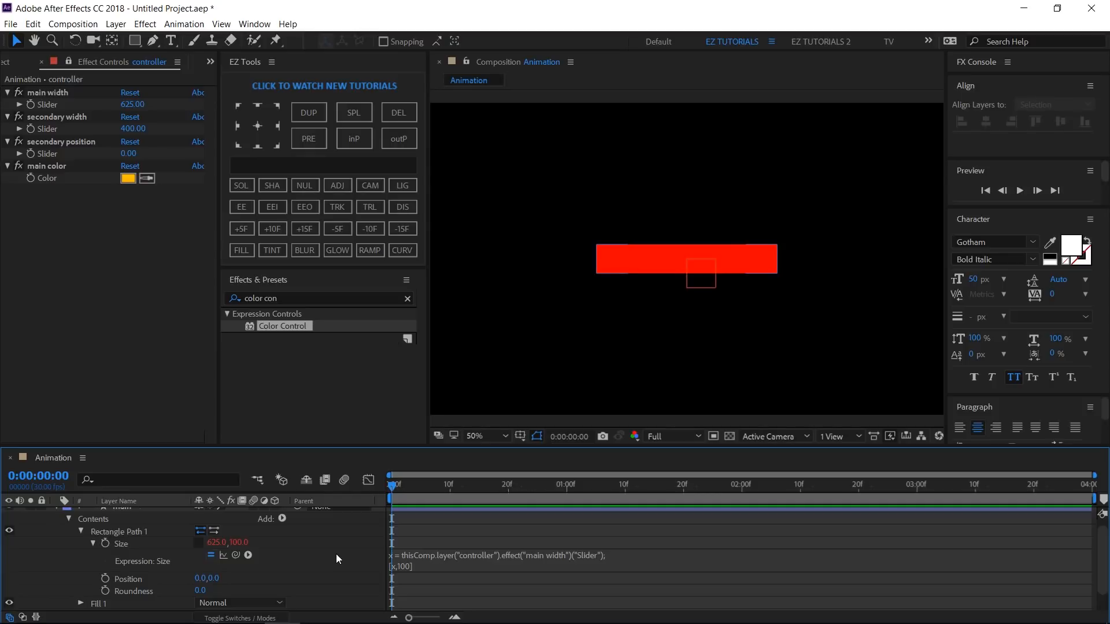
# - Collapse the main layer's properties and move its anchor point to the middle of the rectangle's left edge
pyautogui.scroll(1, 338, 559)
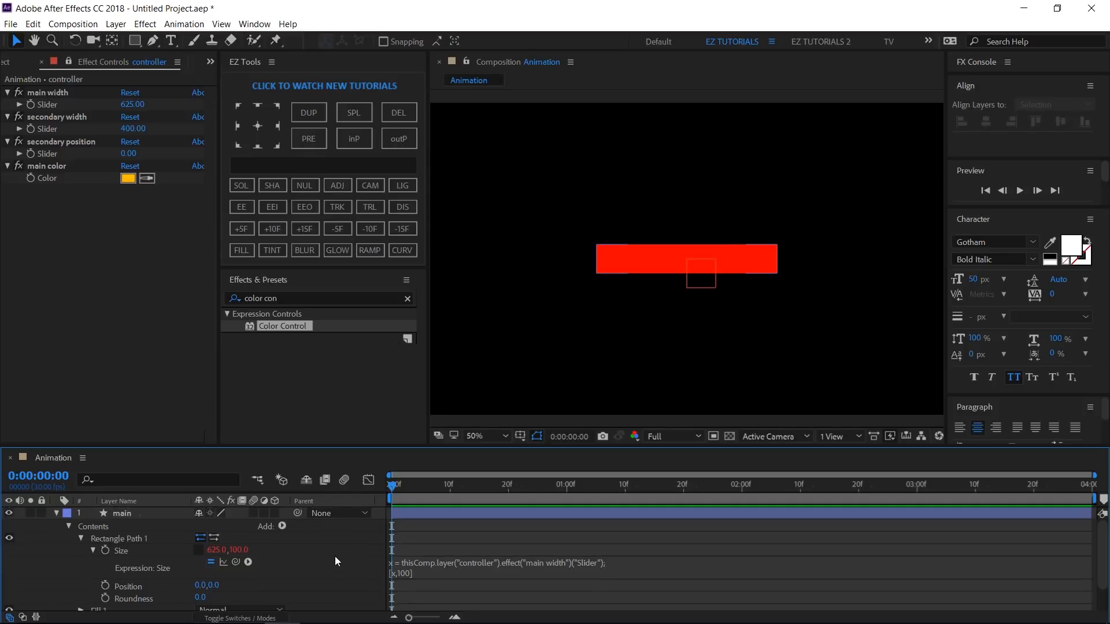
pyautogui.click(58, 513)
pyautogui.click(130, 513)
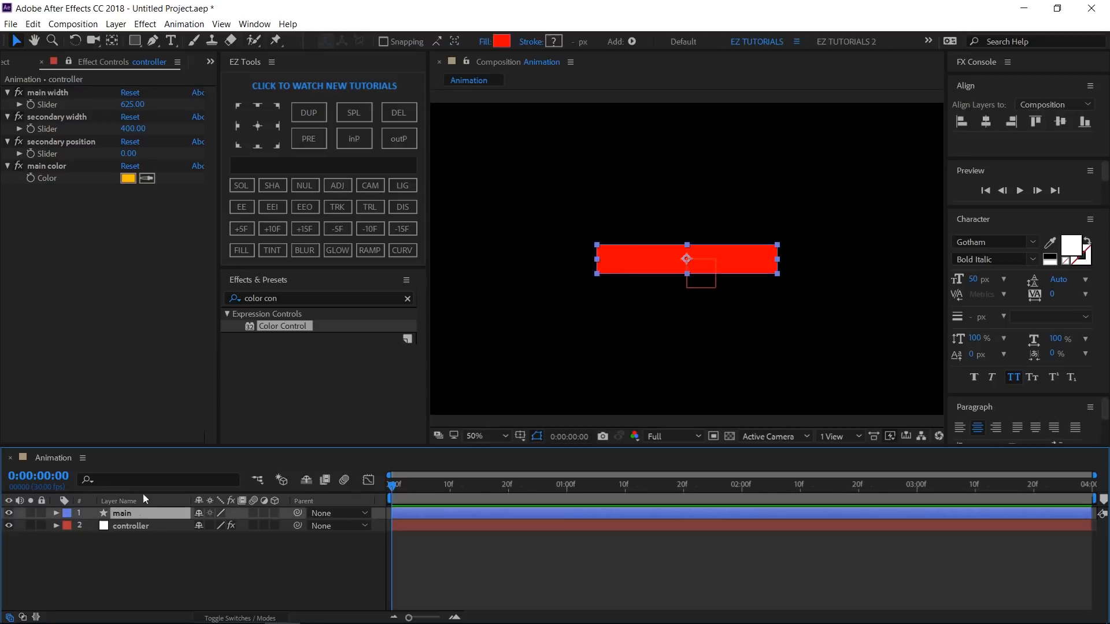
pyautogui.click(239, 126)
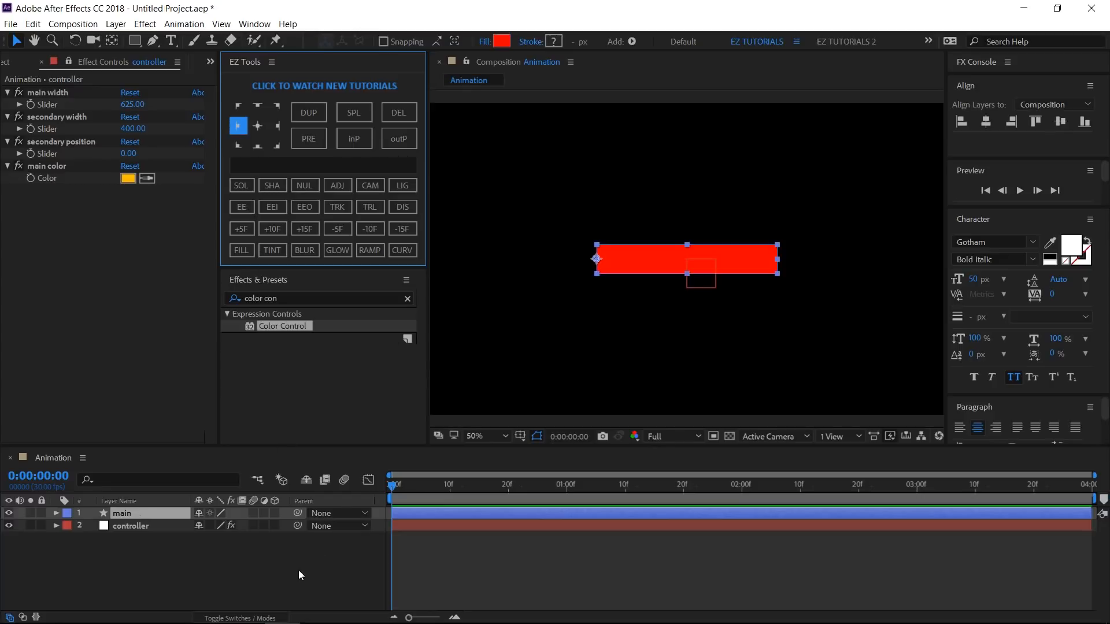
# - Keyframe the main layer's Scale at 100% at 1 second and, with proportions unlinked, at 0% horizontally at frame 0
pyautogui.press('s')
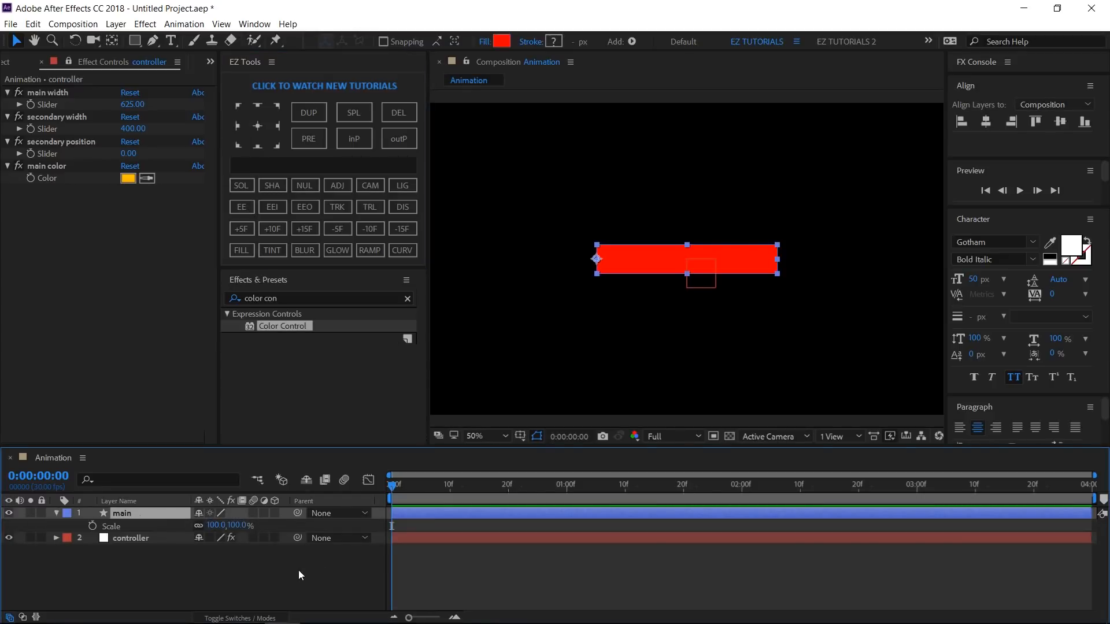
pyautogui.click(566, 494)
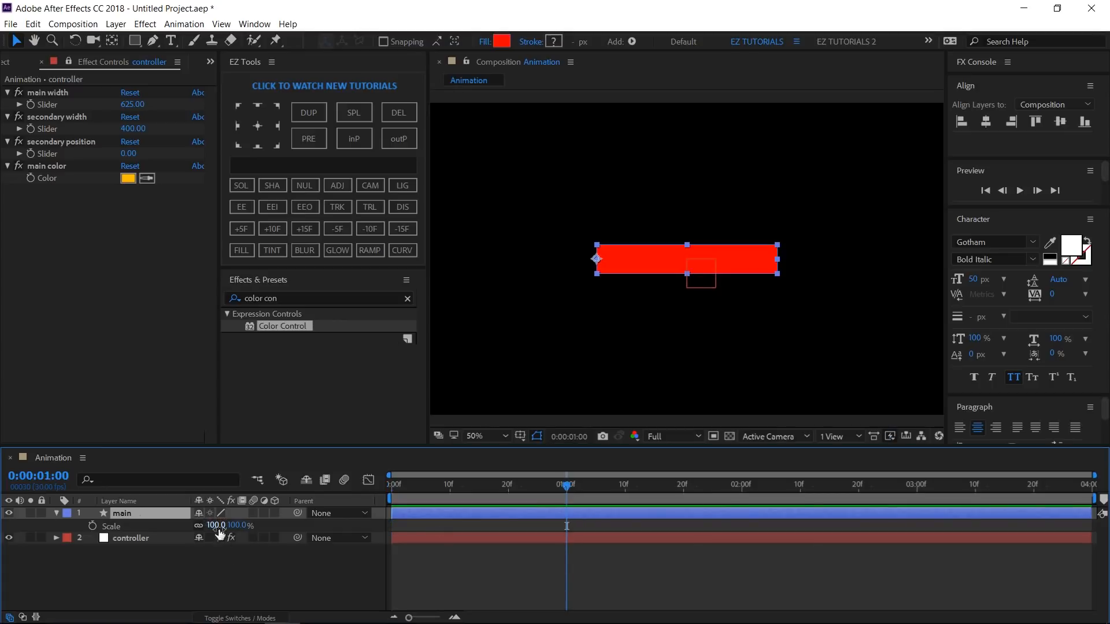
pyautogui.click(93, 526)
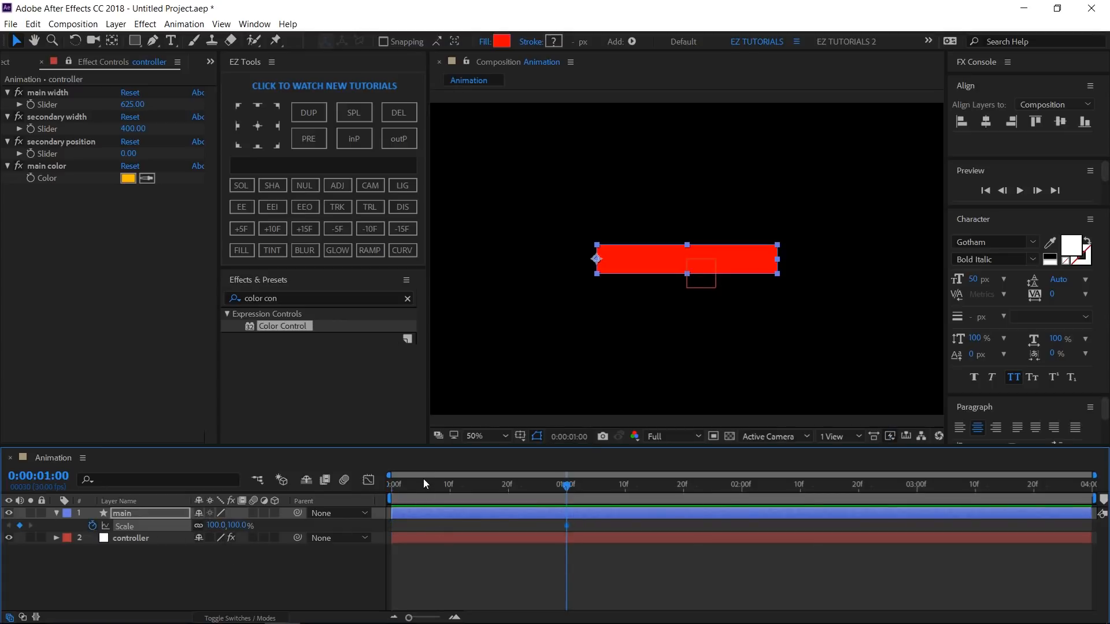
pyautogui.moveTo(423, 479); pyautogui.dragTo(390, 485)
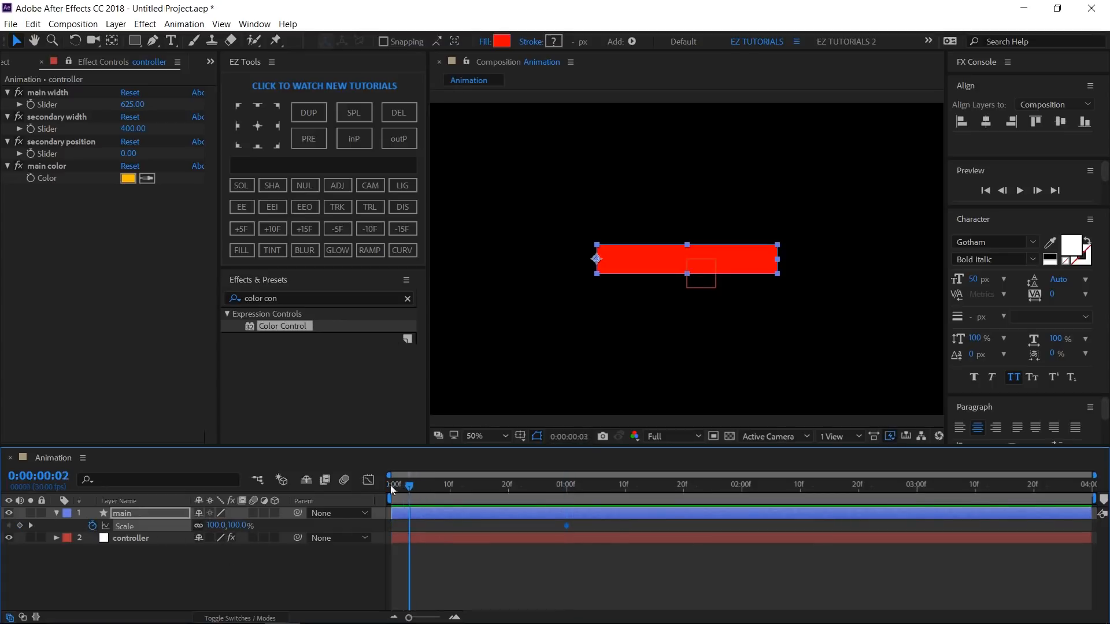
pyautogui.click(199, 525)
pyautogui.click(214, 526)
pyautogui.write('0')
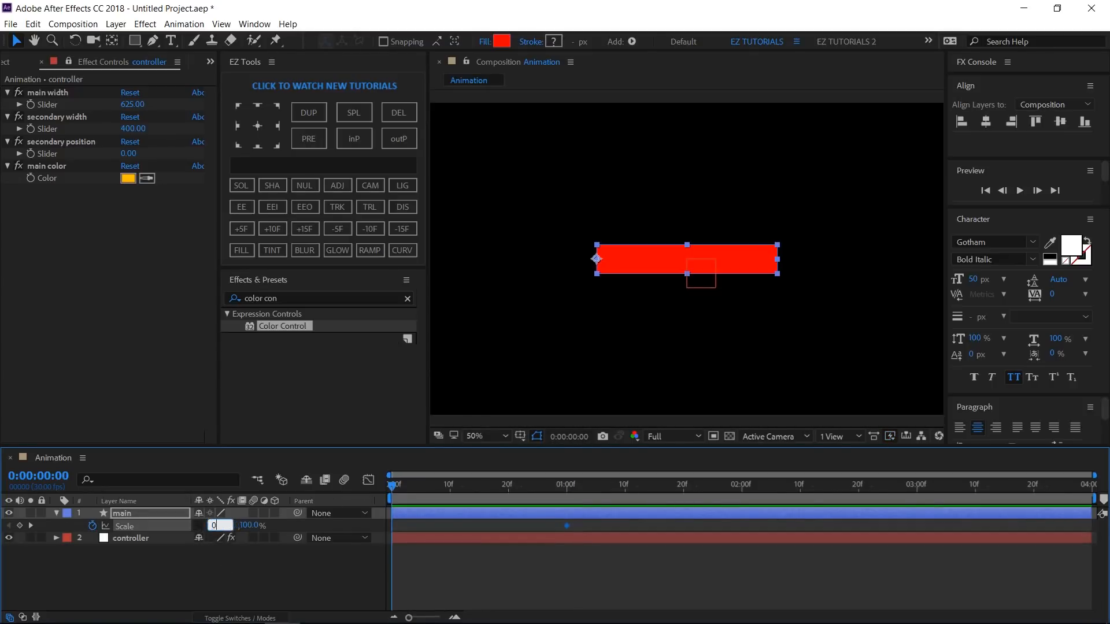
pyautogui.press('Return')
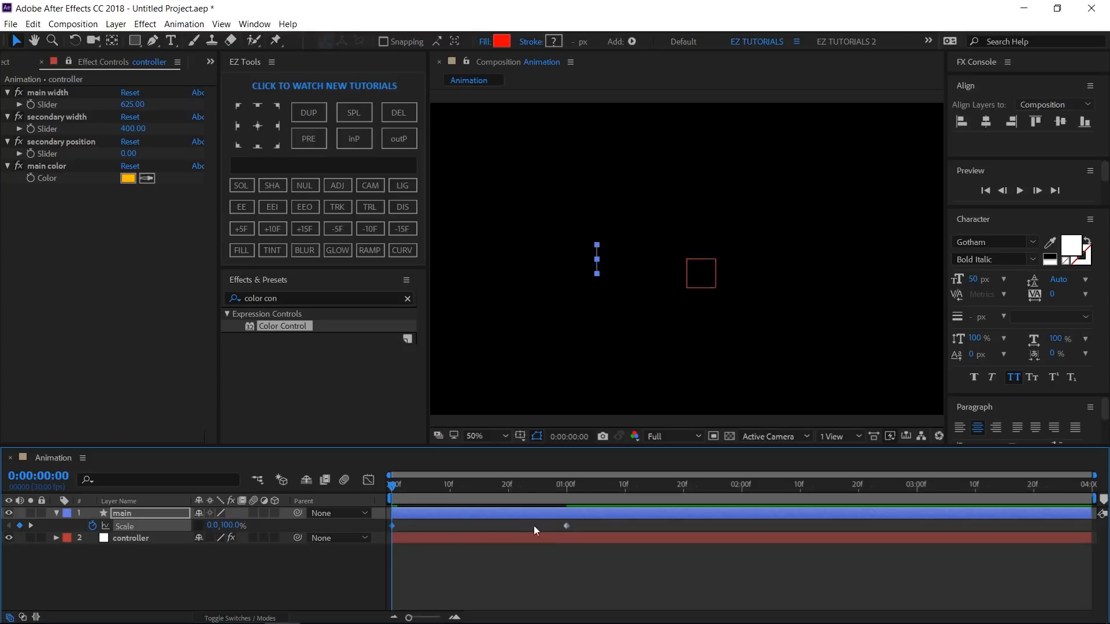
# - Apply Easy Ease to both Scale keyframes and lengthen the last keyframe's incoming ease to about half the span in the speed graph
pyautogui.moveTo(576, 523); pyautogui.dragTo(391, 535)
pyautogui.click(232, 205)
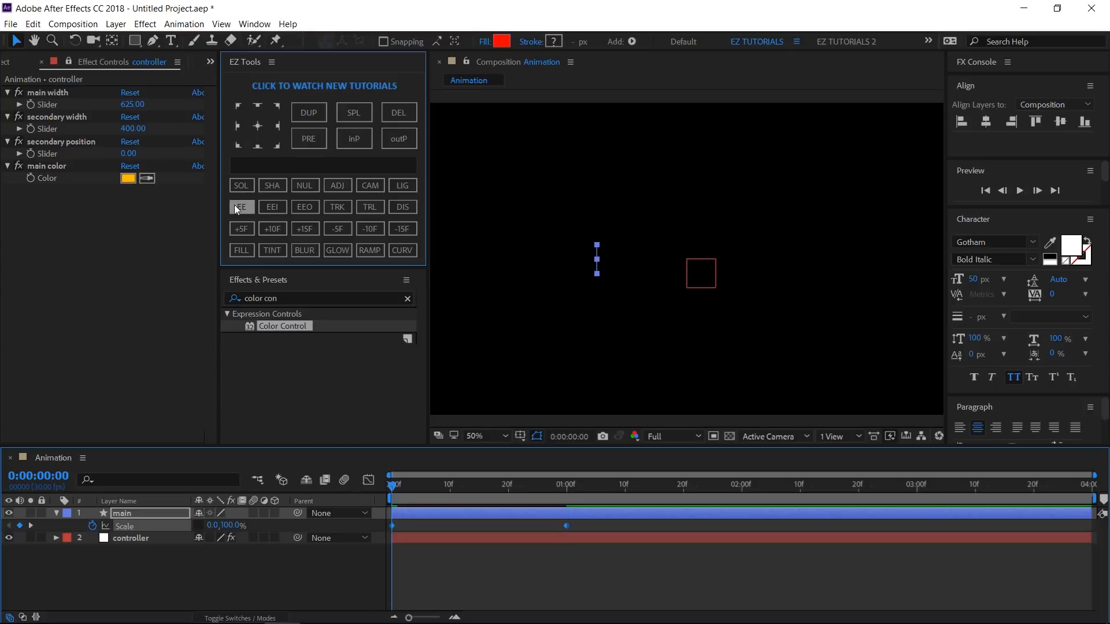
pyautogui.click(368, 481)
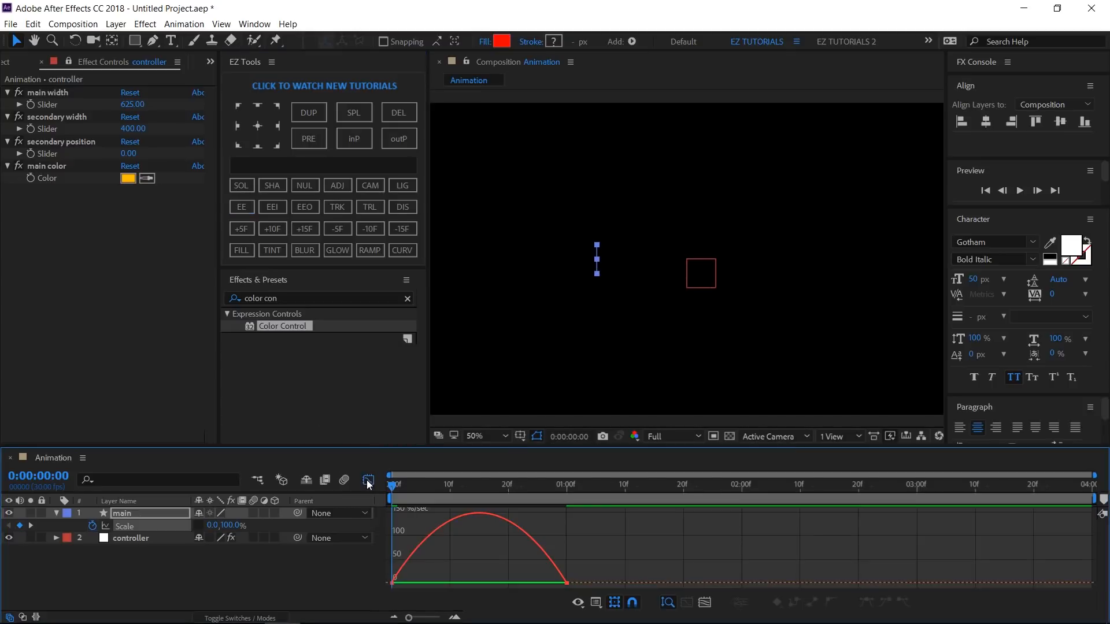
pyautogui.click(567, 583)
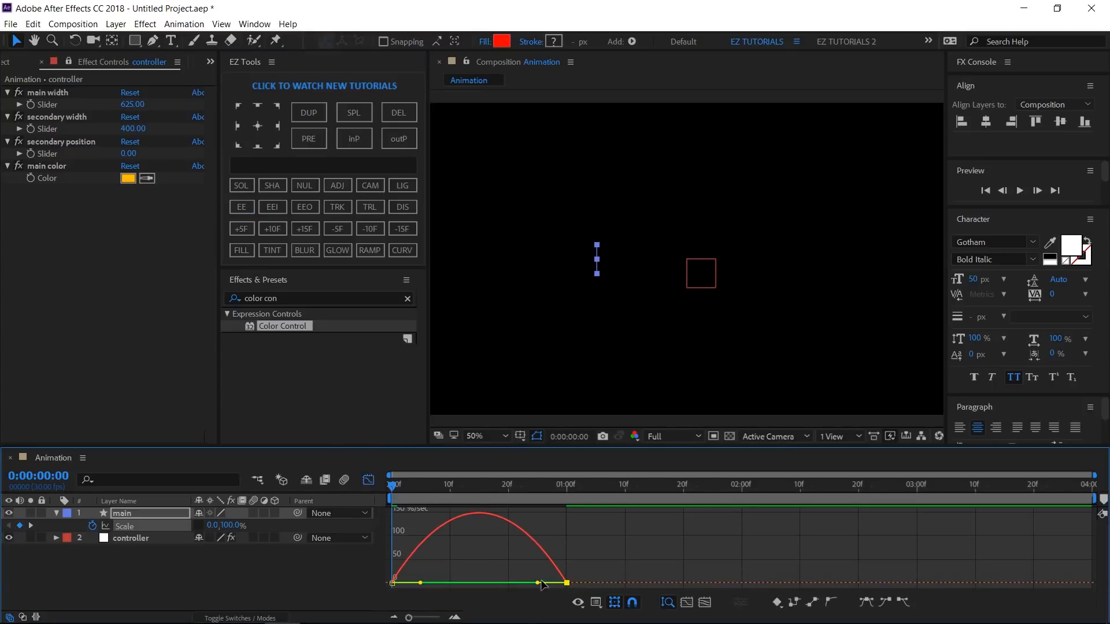
pyautogui.moveTo(537, 583); pyautogui.dragTo(483, 580)
pyautogui.click(368, 480)
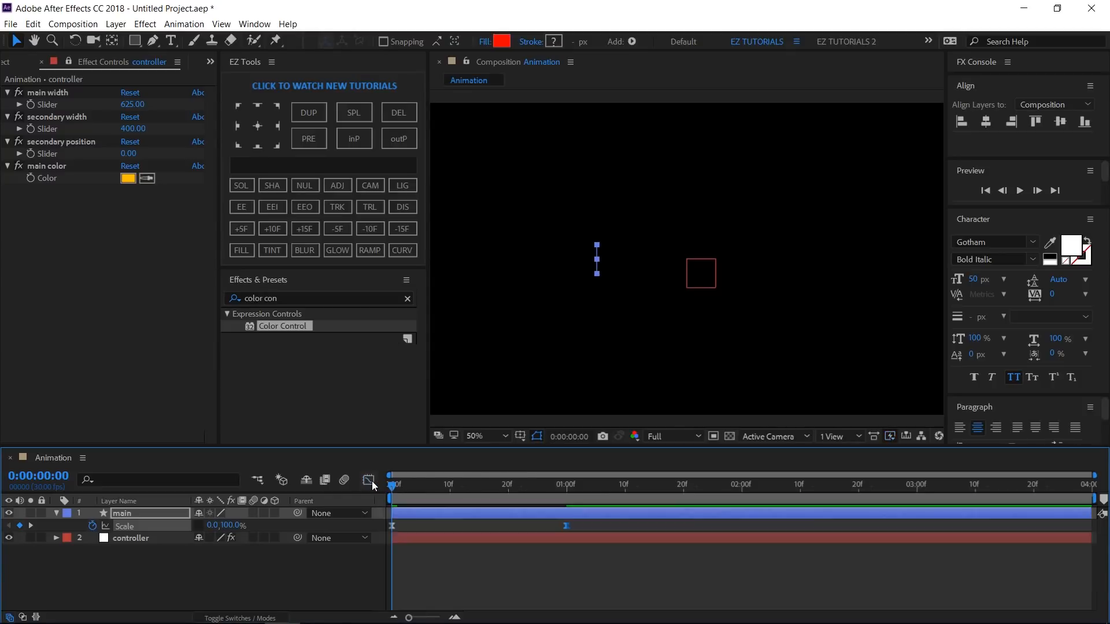
# - Unlock the controller's Effect Controls display and, at 0:00:01:09, apply the Turbulent Displace effect to the main layer
pyautogui.moveTo(581, 494); pyautogui.dragTo(619, 493)
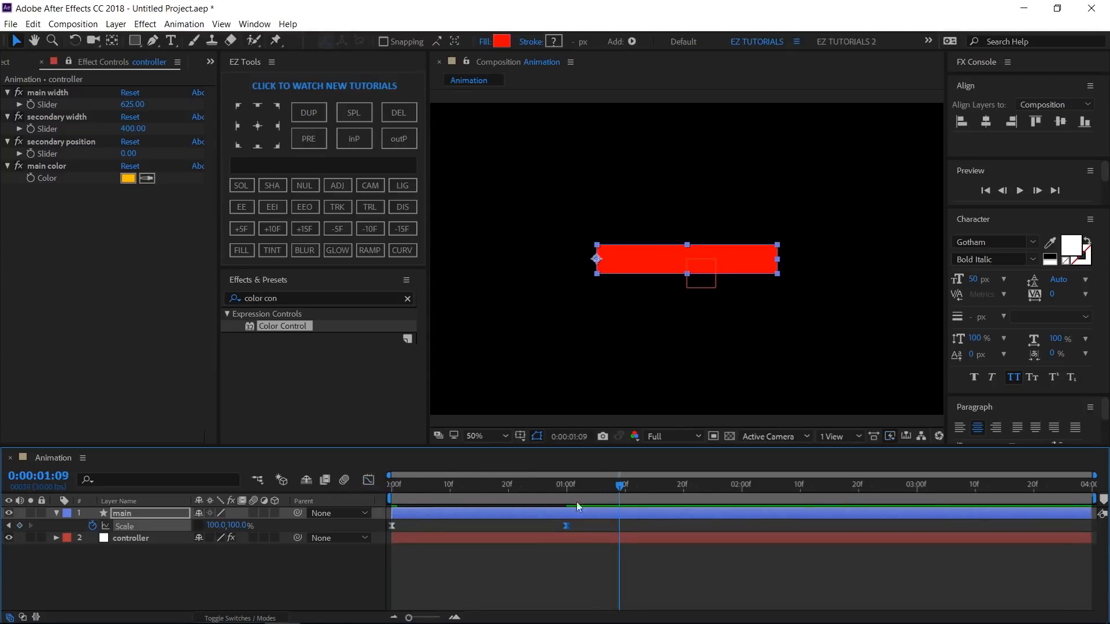
pyautogui.click(134, 539)
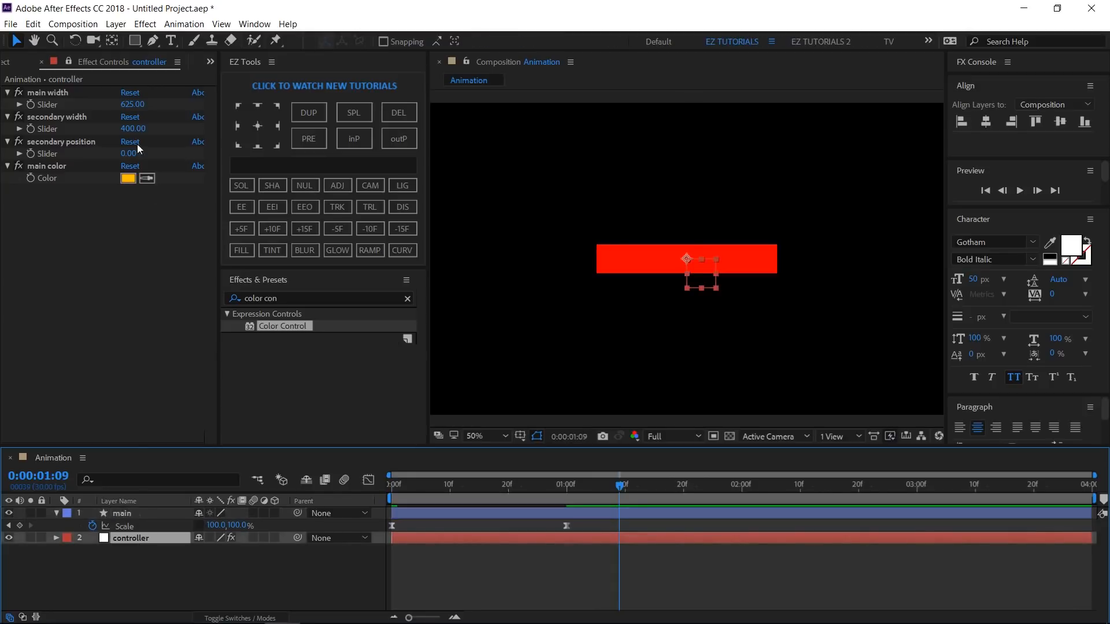
pyautogui.click(68, 60)
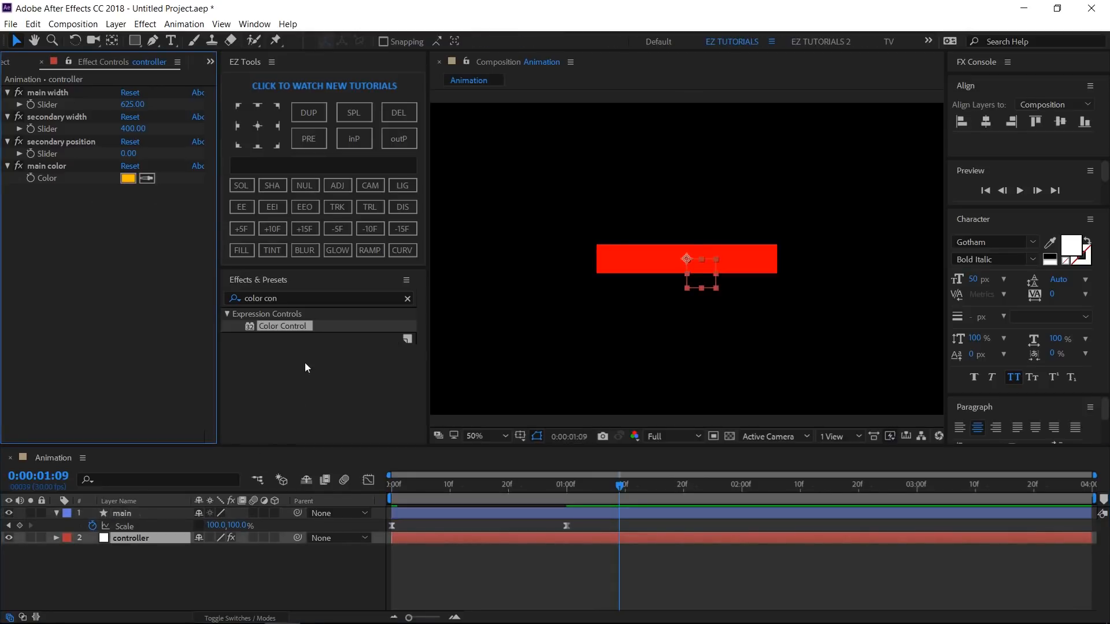
pyautogui.click(314, 302)
pyautogui.hotkey('ctrl', 'a')
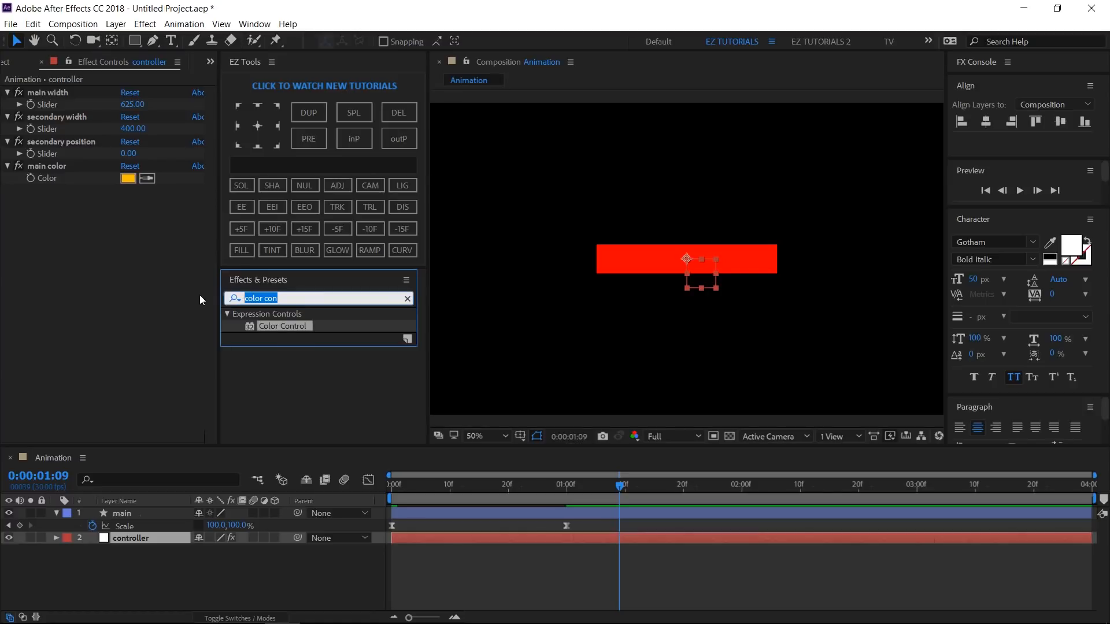
pyautogui.write('turbule')
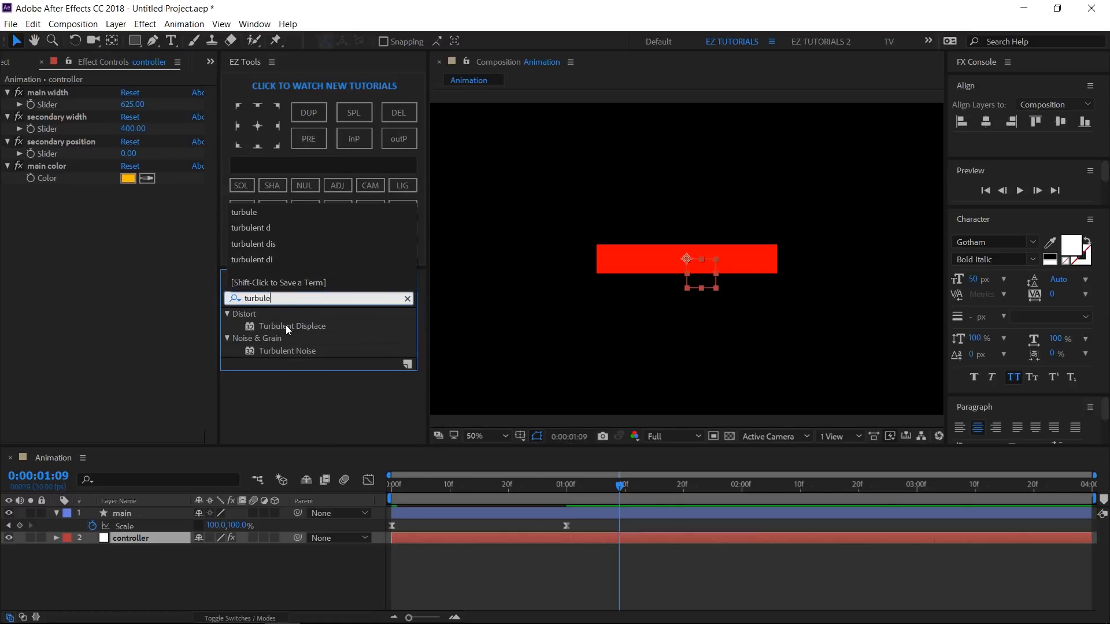
pyautogui.moveTo(286, 326); pyautogui.dragTo(142, 511)
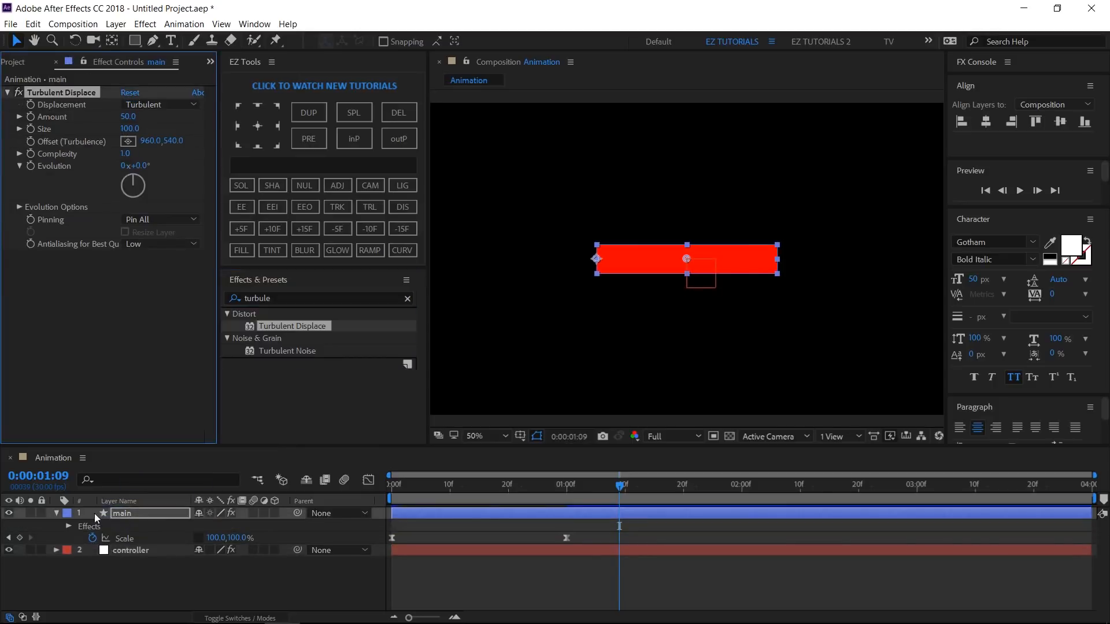
pyautogui.click(57, 513)
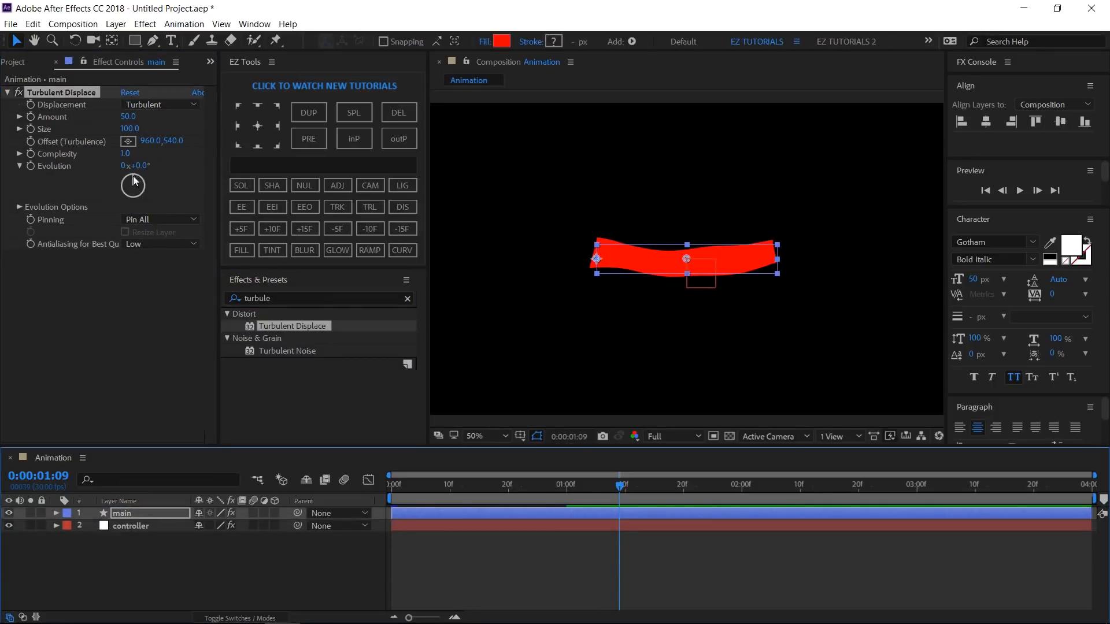
# - Set Turbulent Displace's Amount to 200 and Size to 5
pyautogui.click(128, 117)
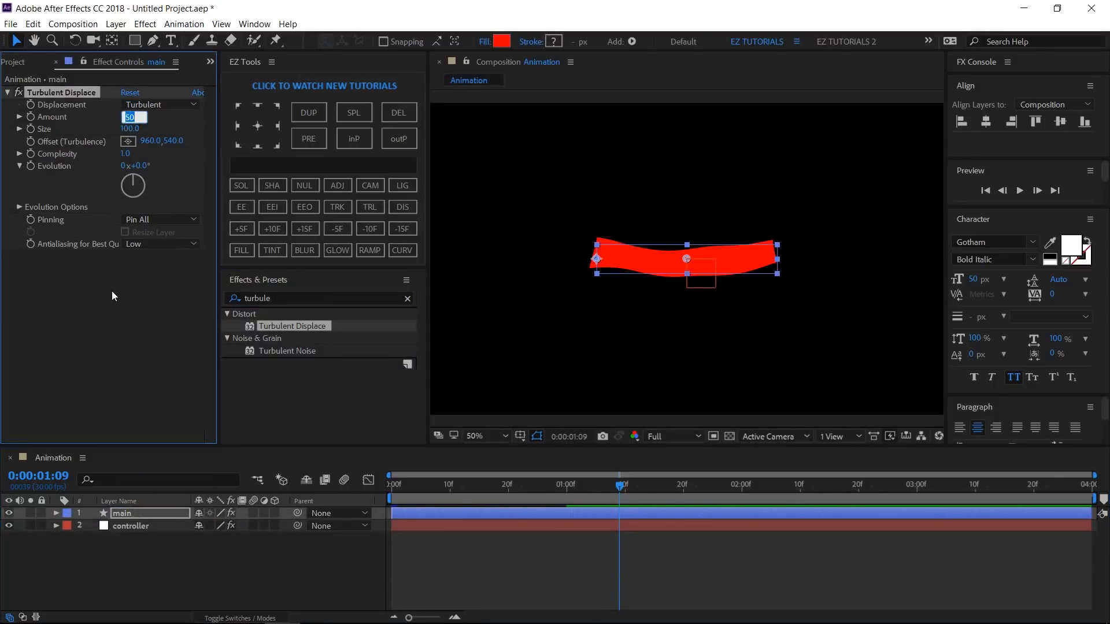
pyautogui.write('200')
pyautogui.press('Tab')
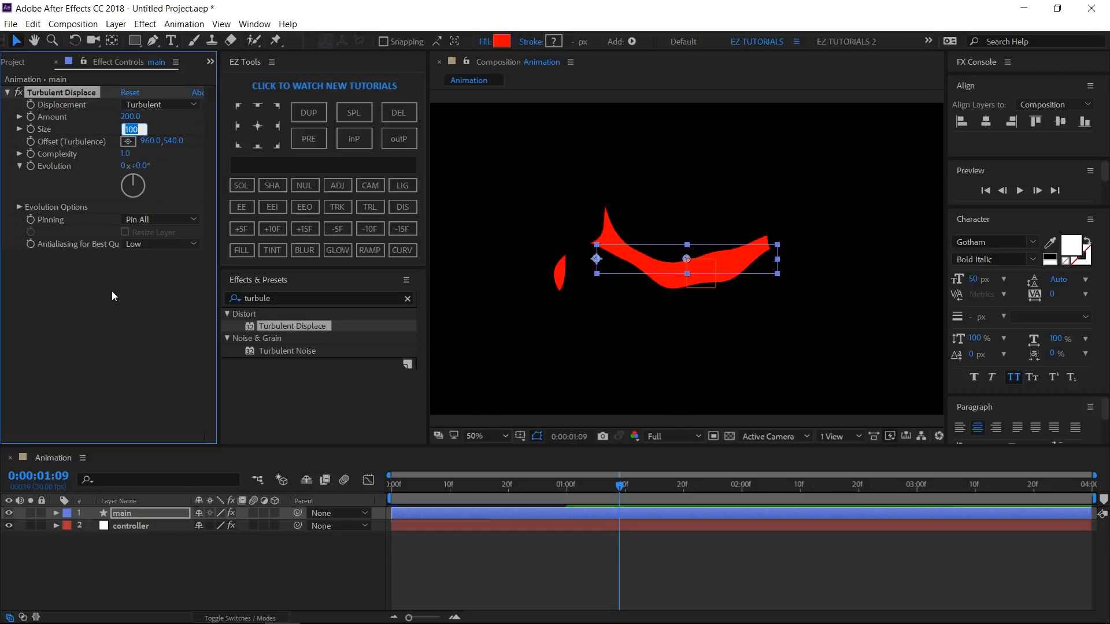
pyautogui.write('5')
pyautogui.press('Return')
# - Apply Directional Blur to the main layer with Direction 90° and Blur Length 100
pyautogui.click(281, 298)
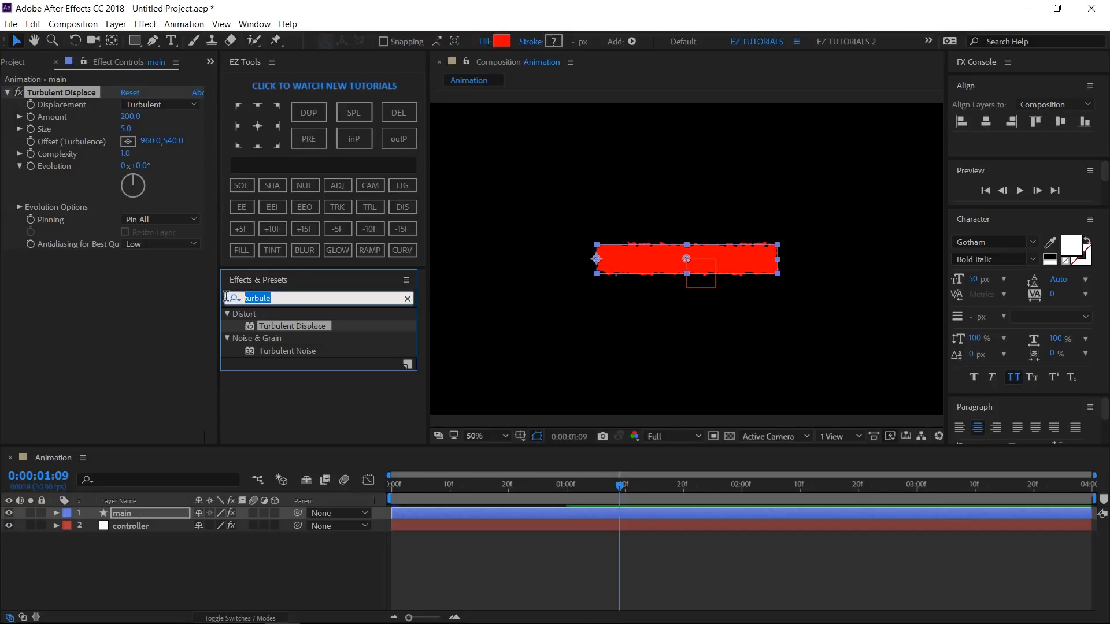
pyautogui.write('direct')
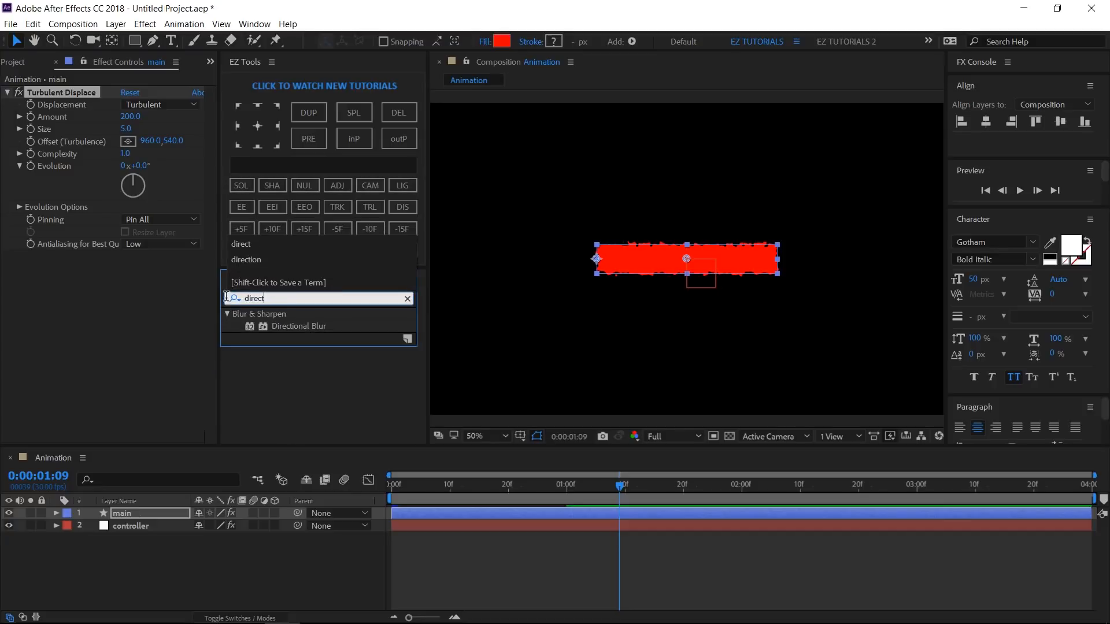
pyautogui.click(321, 325)
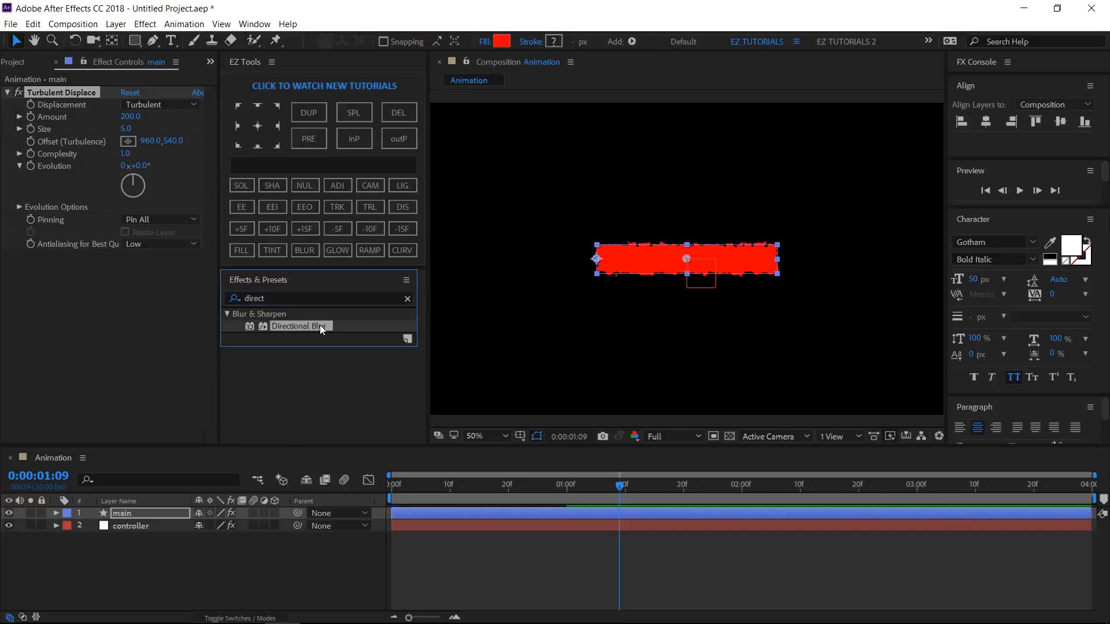
pyautogui.moveTo(321, 326); pyautogui.dragTo(161, 511)
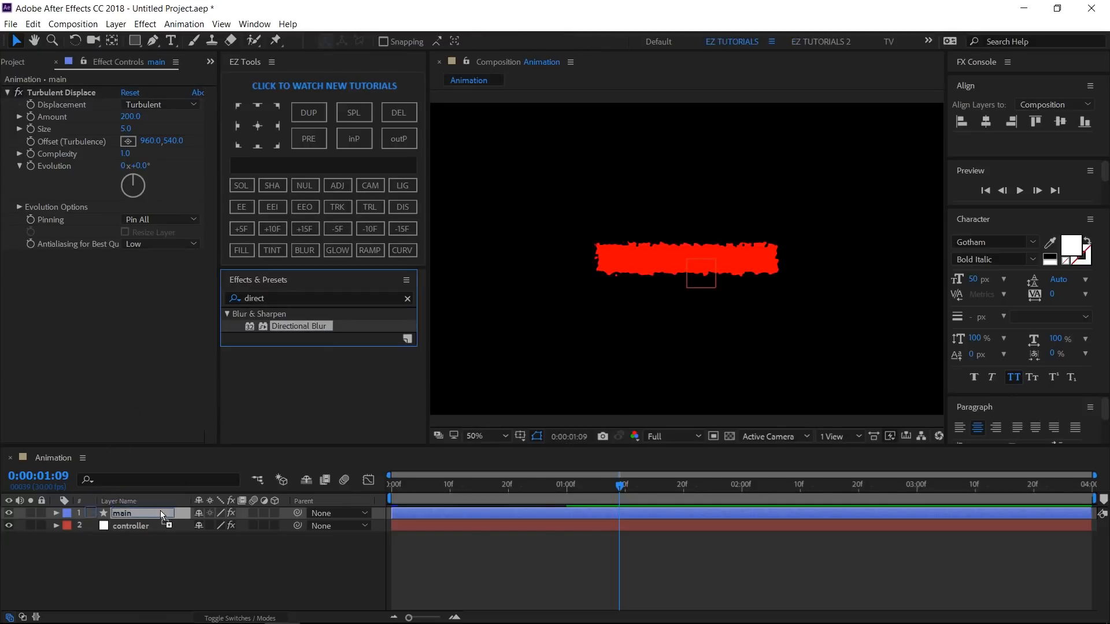
pyautogui.click(141, 270)
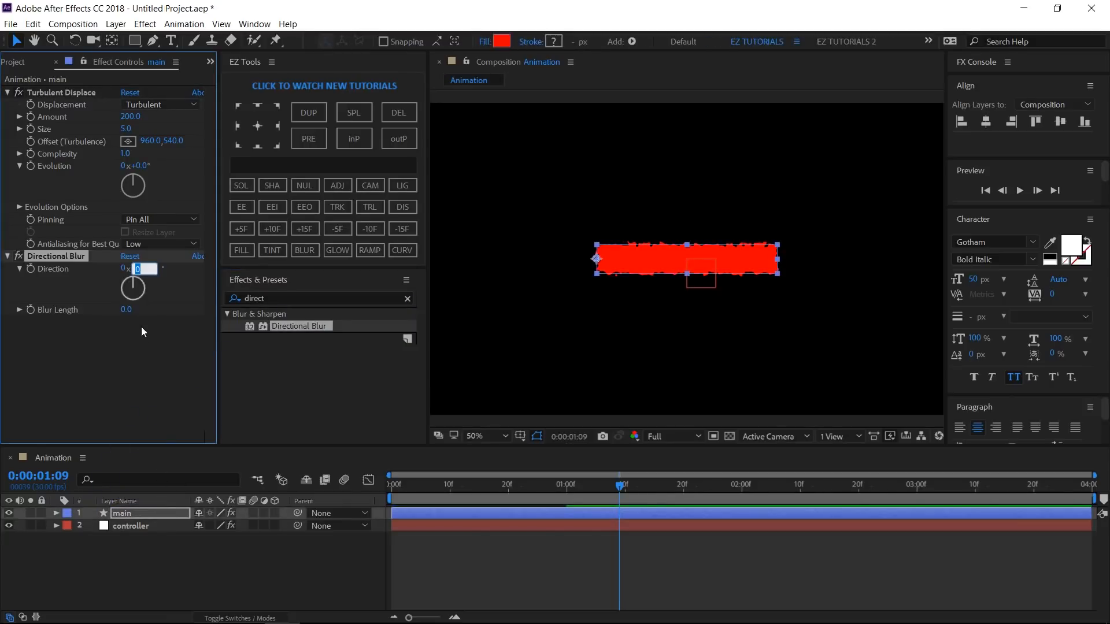
pyautogui.write('90')
pyautogui.press('Tab')
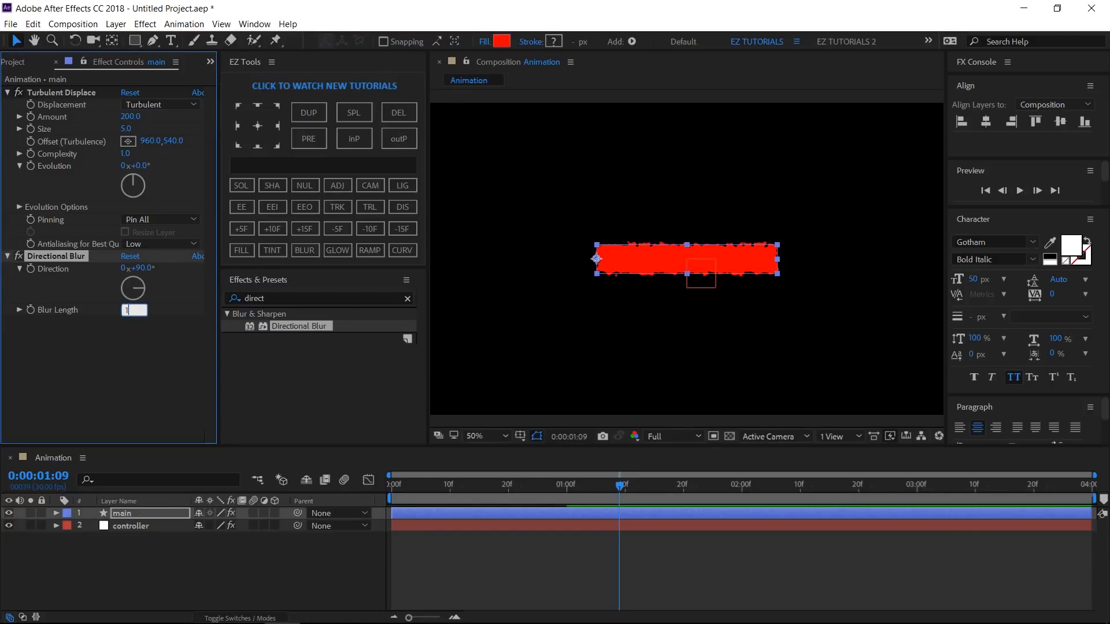
pyautogui.write('100')
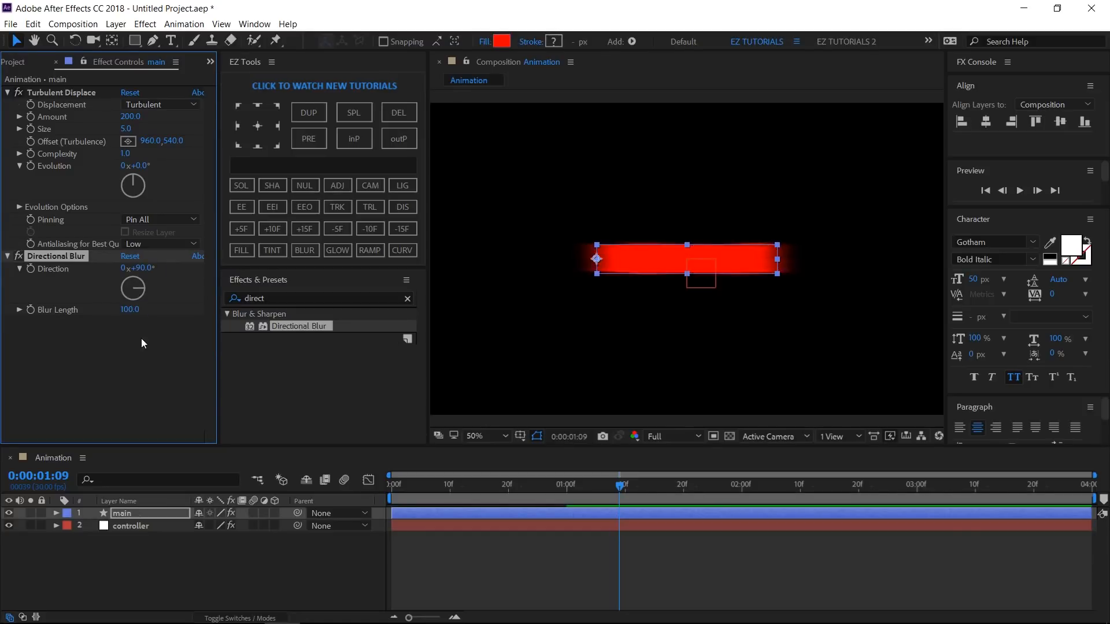
# - Apply the Sharpen effect to the main layer with a Sharpen Amount of 325
pyautogui.click(276, 298)
pyautogui.write('shar')
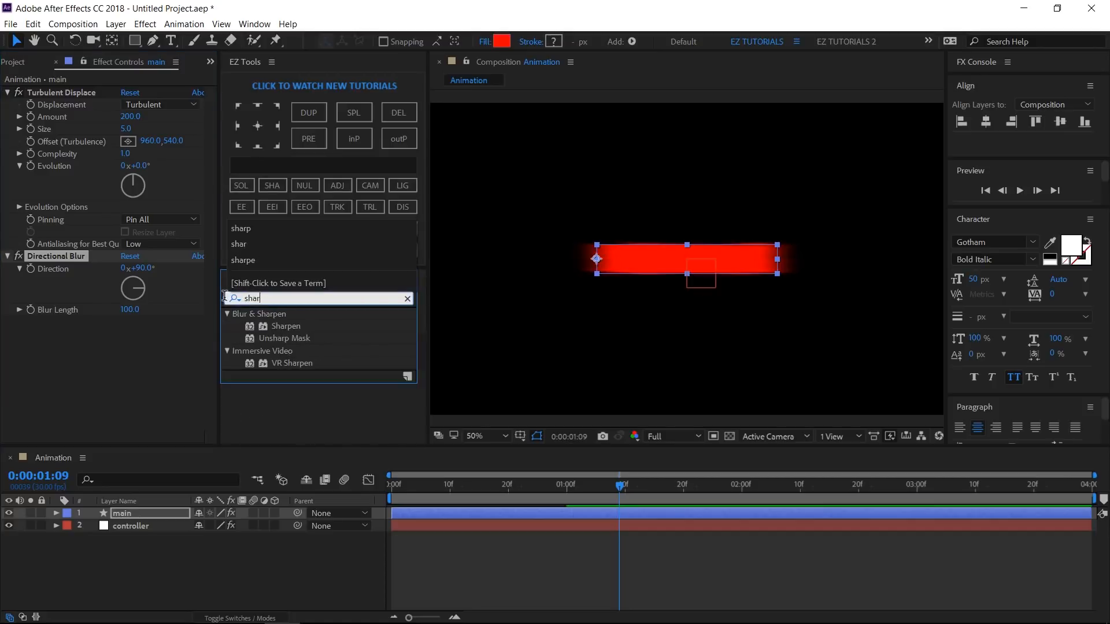
pyautogui.write('p')
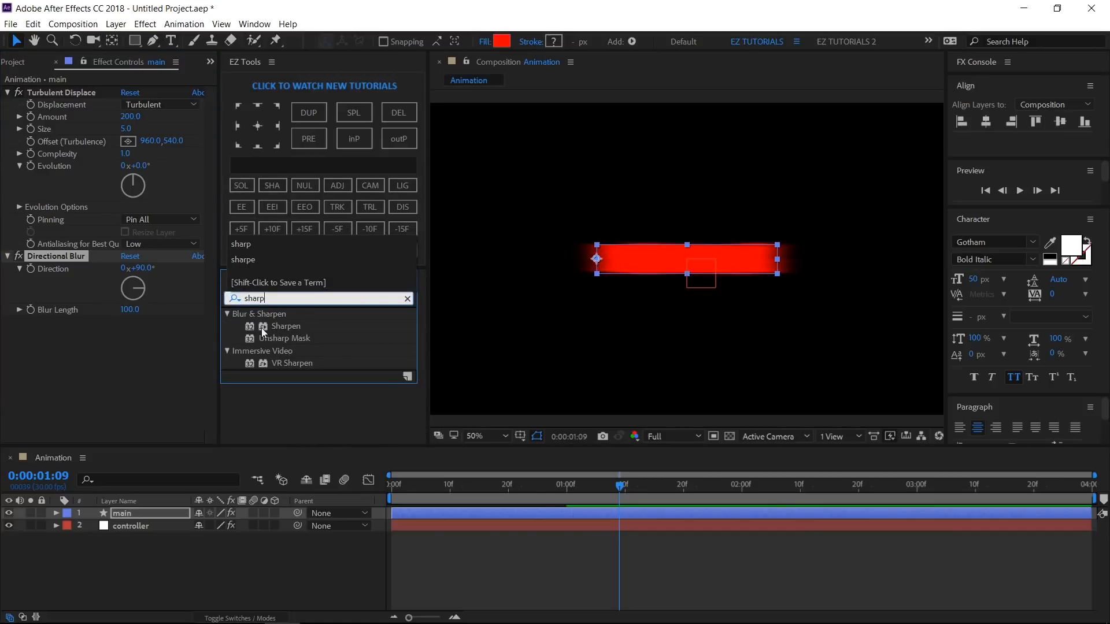
pyautogui.moveTo(277, 328); pyautogui.dragTo(134, 346)
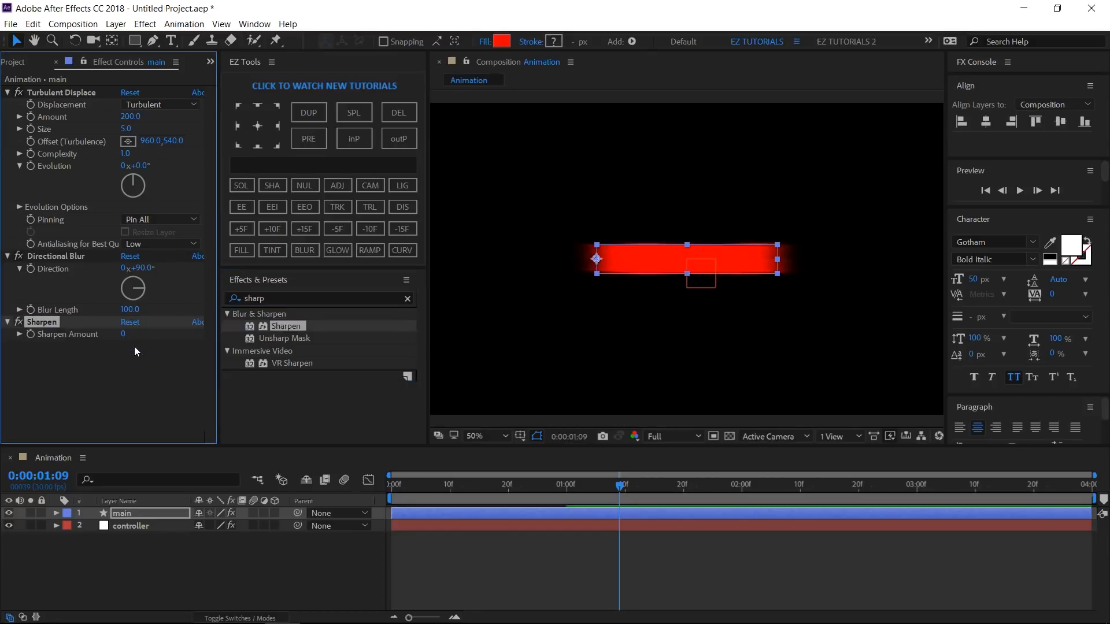
pyautogui.write('325')
pyautogui.press('Return')
# - Add a Fill effect to the main layer and, with the controller's Effect Controls locked, link its Color by expression to main color
pyautogui.click(240, 251)
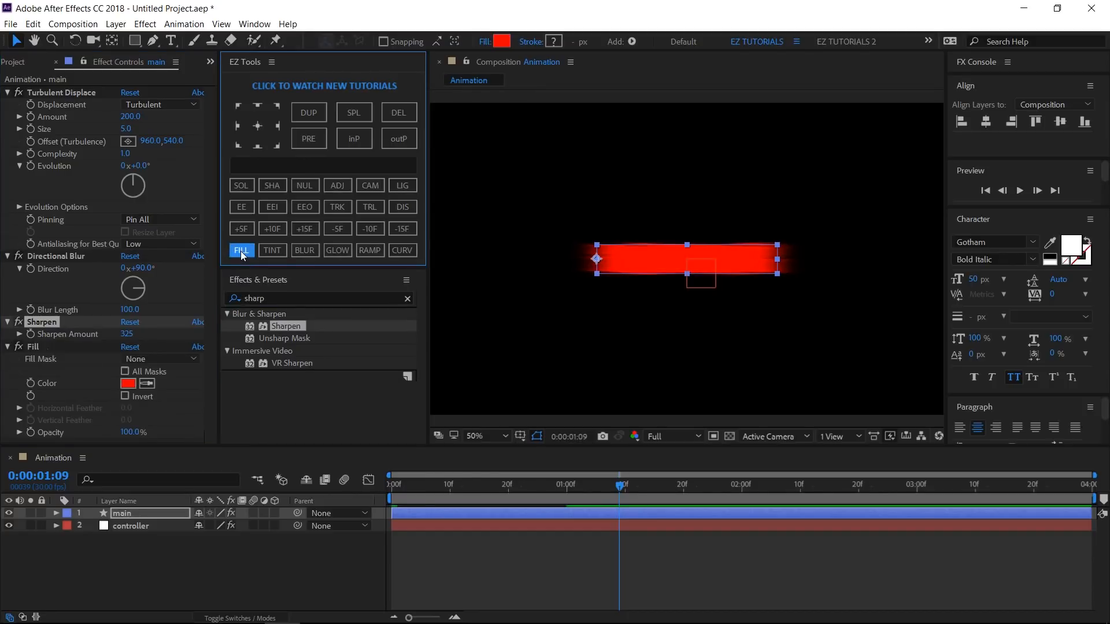
pyautogui.click(134, 525)
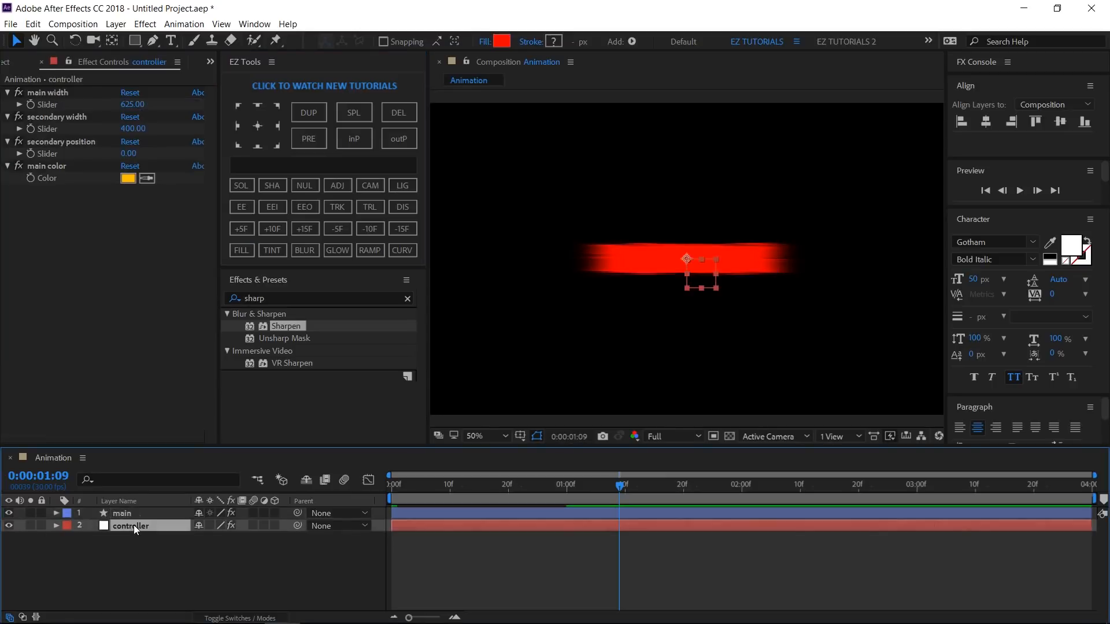
pyautogui.click(67, 62)
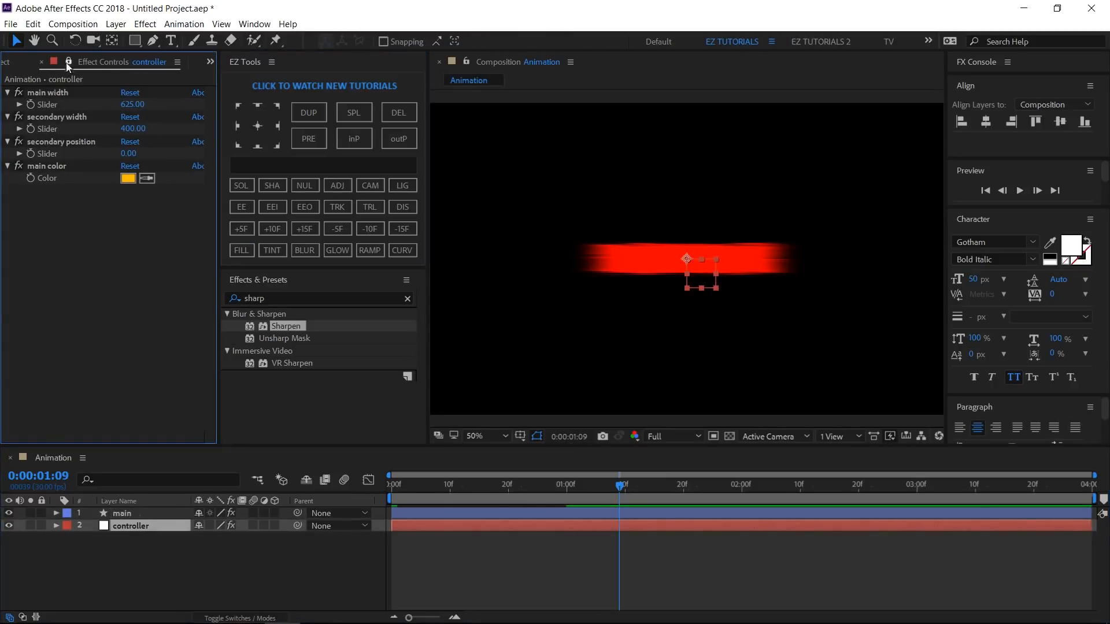
pyautogui.click(58, 512)
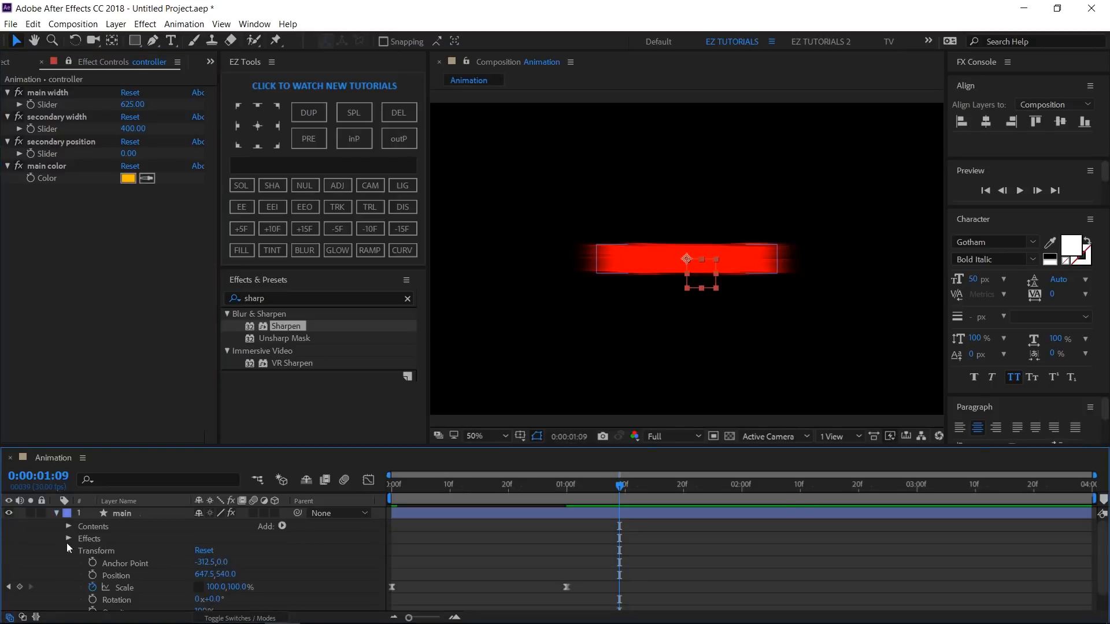
pyautogui.click(69, 539)
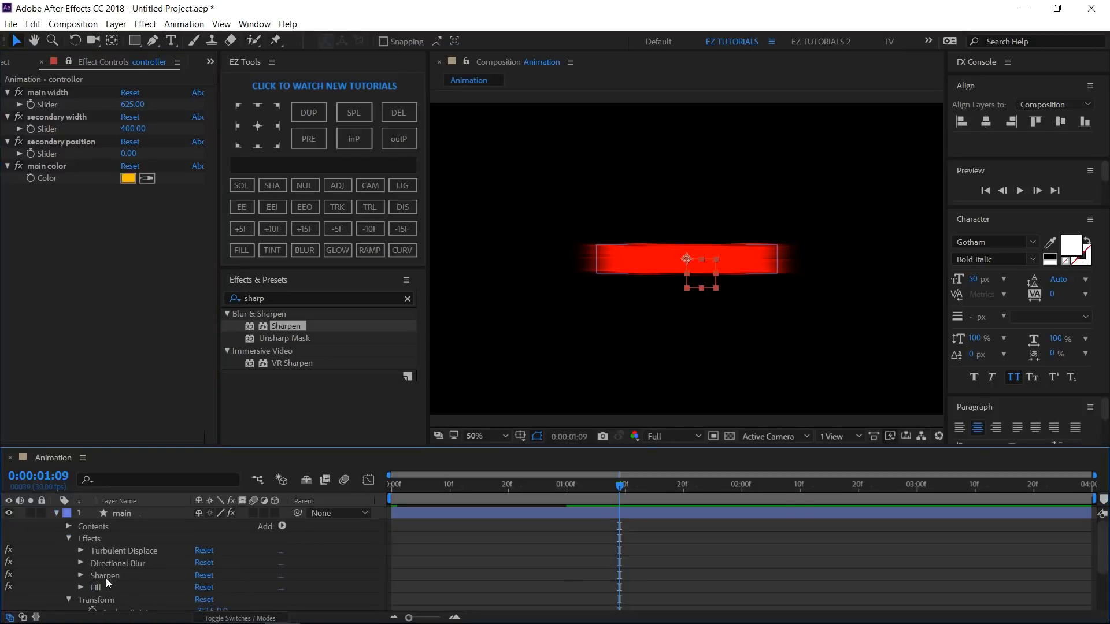
pyautogui.click(81, 588)
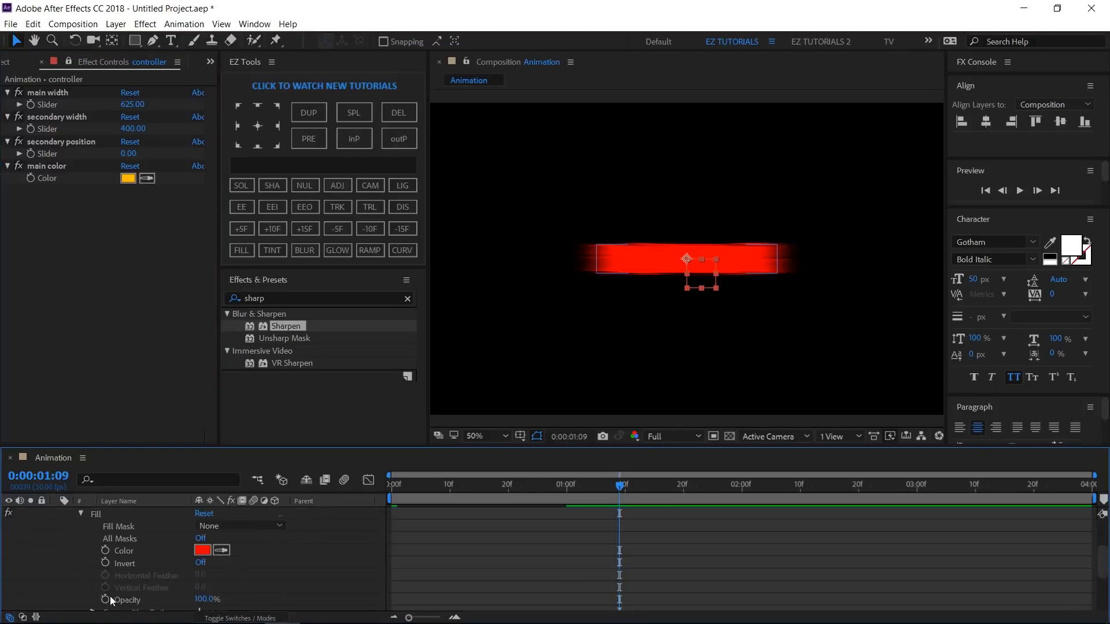
pyautogui.keyDown('alt'); pyautogui.click(105, 550); pyautogui.keyUp('alt')
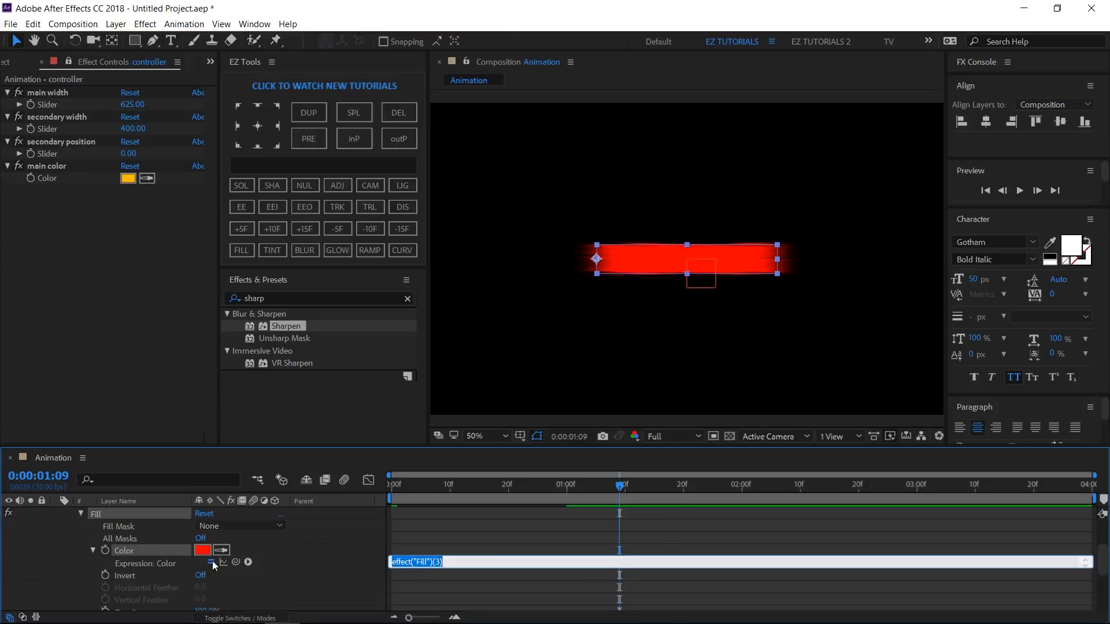
pyautogui.moveTo(236, 562); pyautogui.dragTo(52, 175)
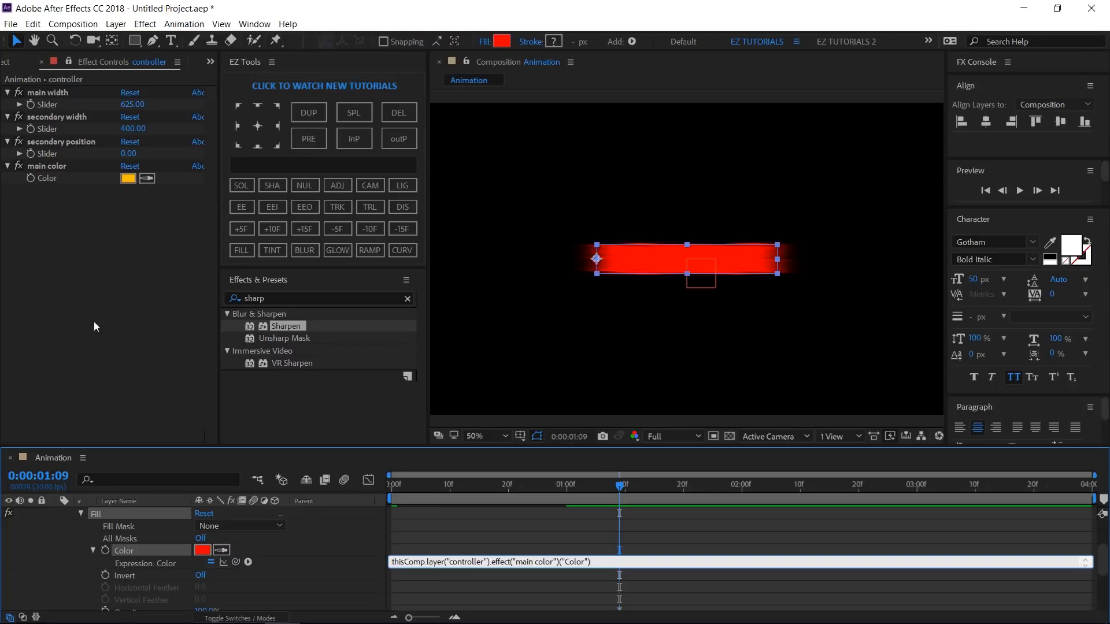
pyautogui.click(292, 570)
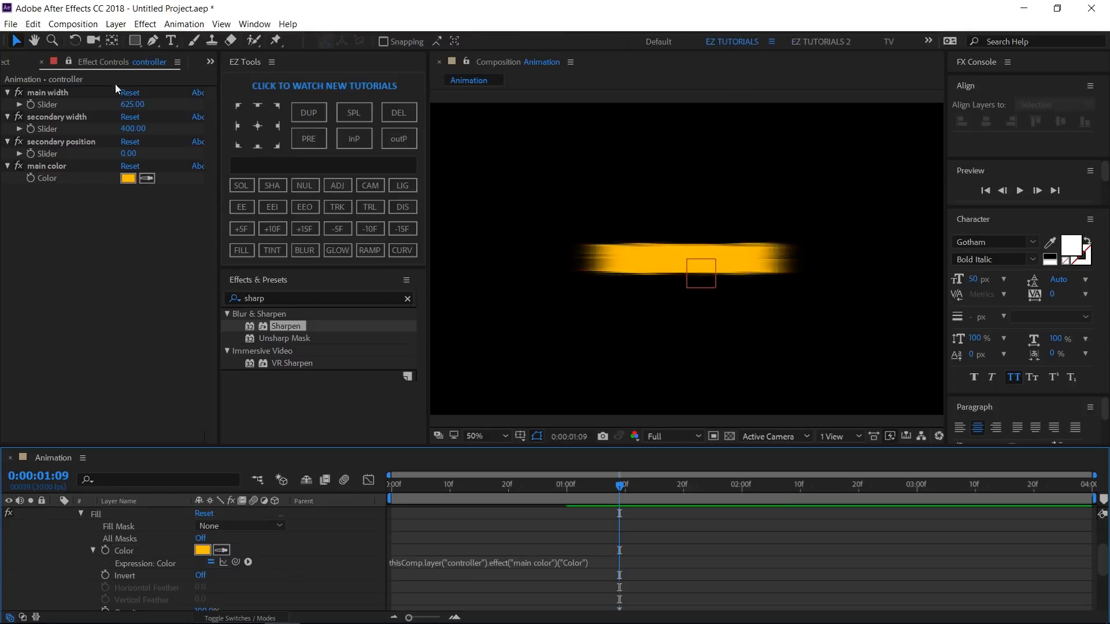
# - Unlock the controller's Effect Controls and collapse the main layer's timeline properties and its Turbulent Displace, Directional Blur and Sharpen settings
pyautogui.click(66, 60)
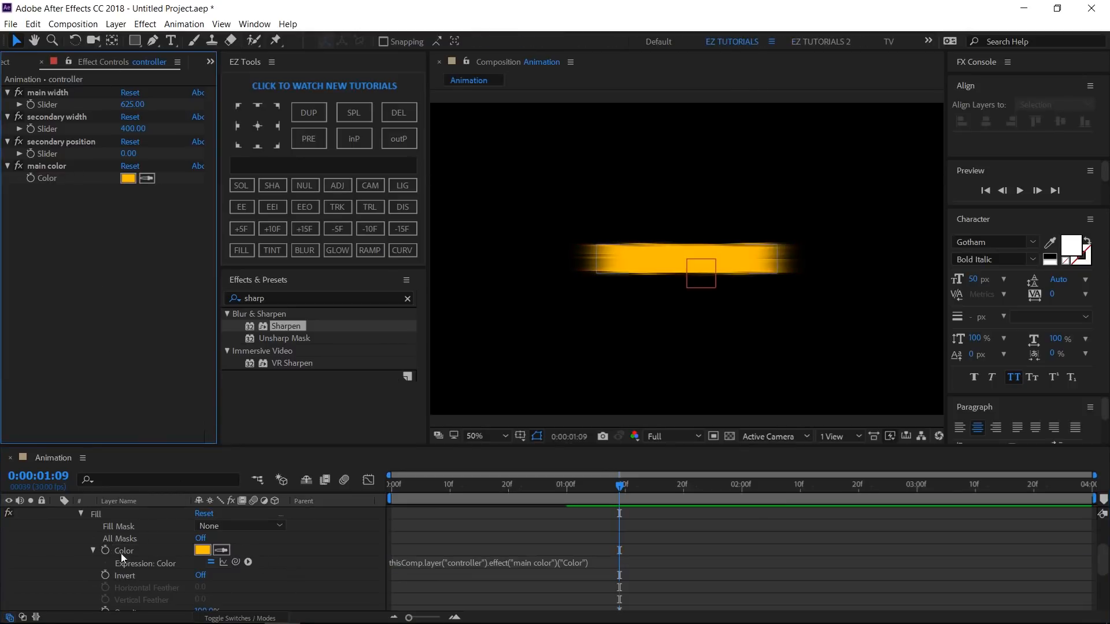
pyautogui.scroll(3, 110, 559)
pyautogui.click(69, 539)
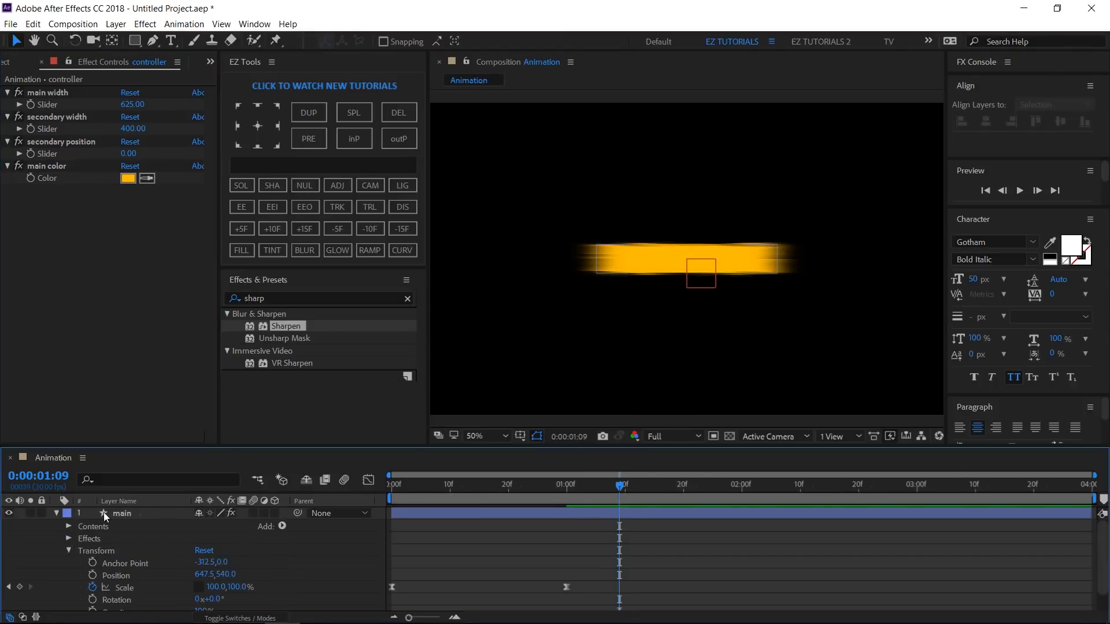
pyautogui.click(121, 514)
pyautogui.click(57, 513)
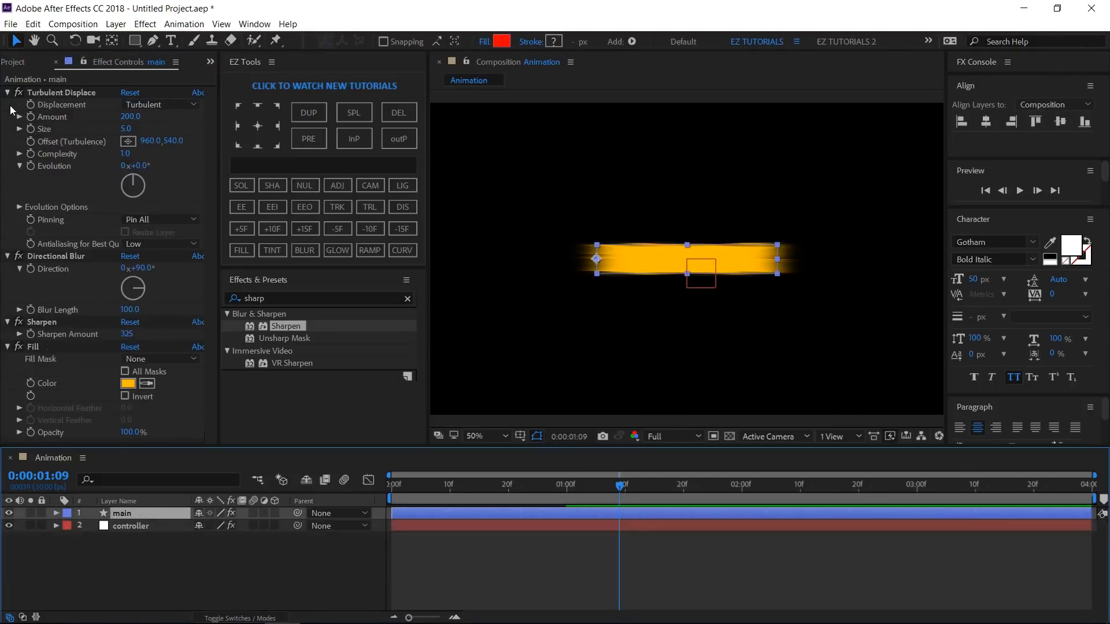
pyautogui.click(7, 94)
pyautogui.click(8, 105)
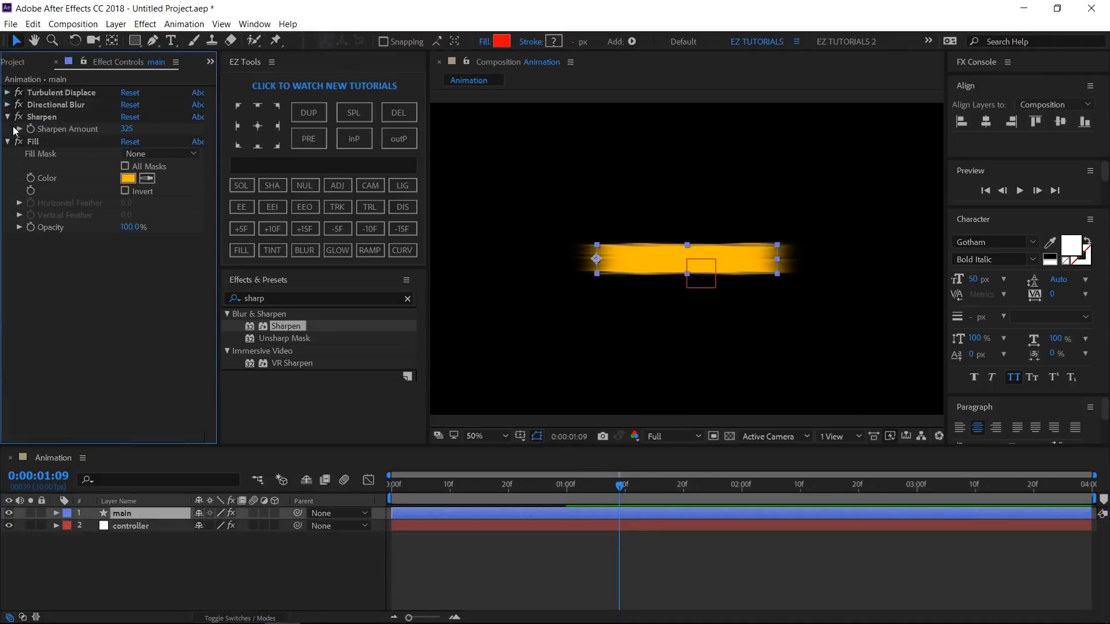
pyautogui.click(7, 117)
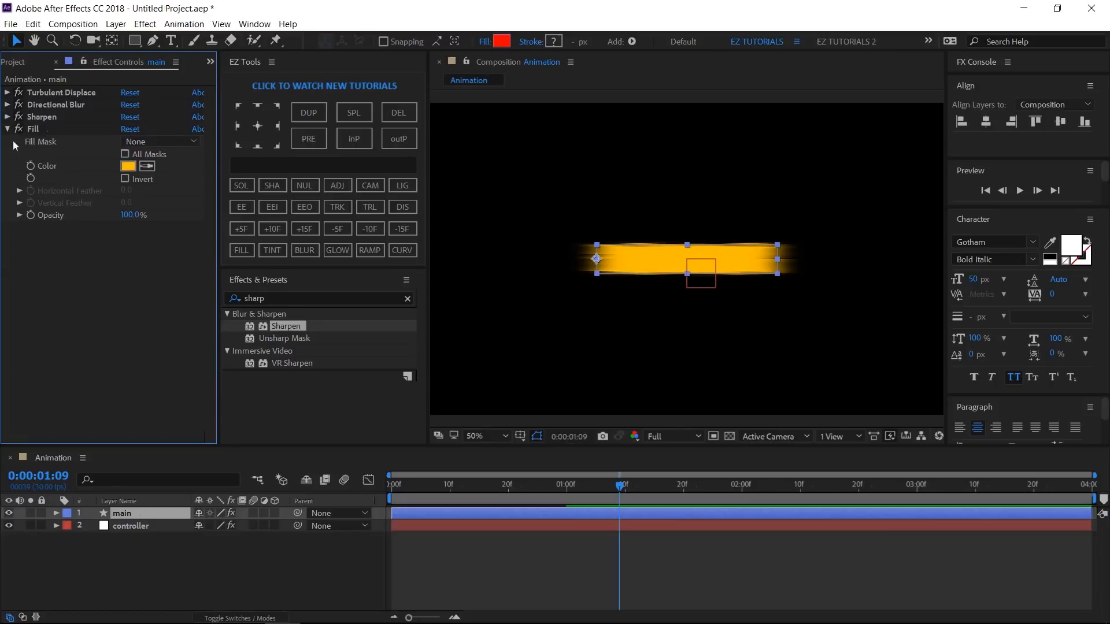
# - Duplicate the main layer and rename the copy secondary
pyautogui.click(130, 514)
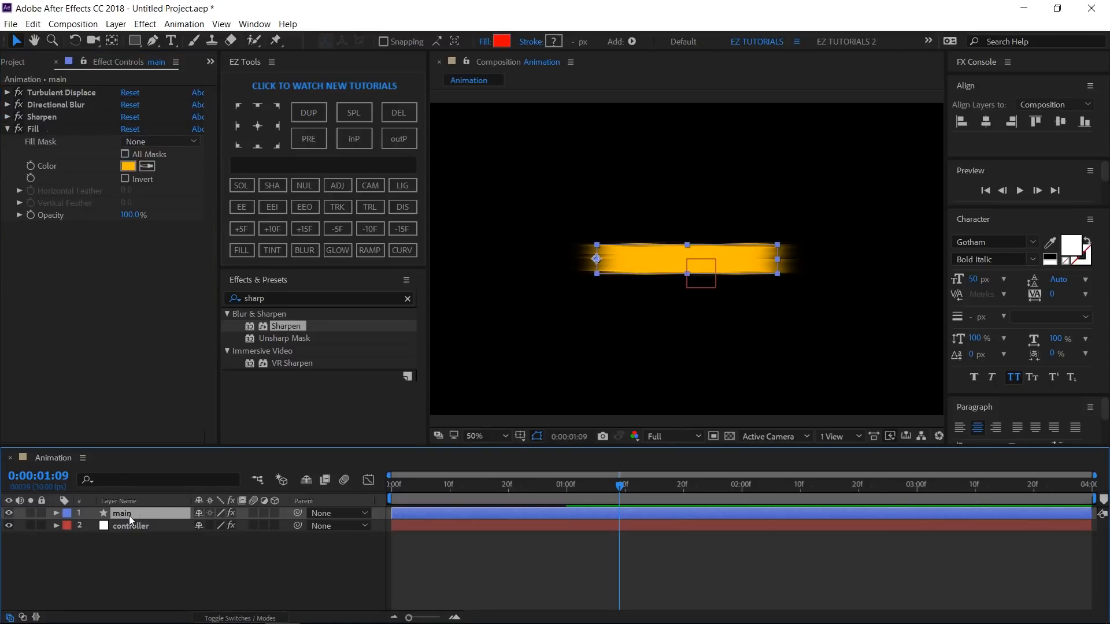
pyautogui.hotkey('ctrl', 'd')
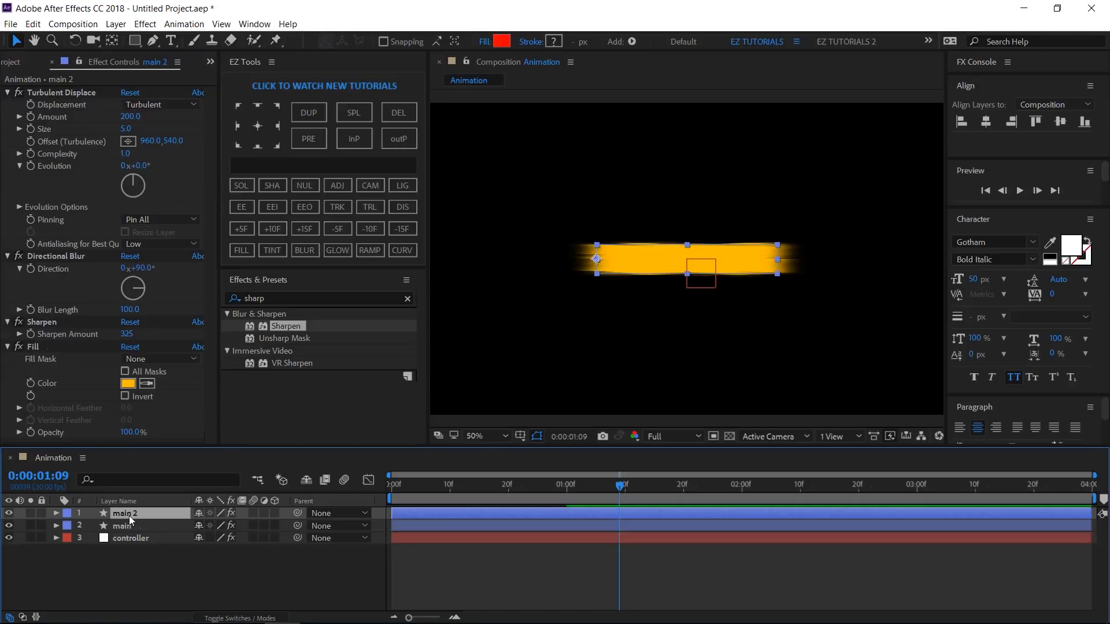
pyautogui.press('Return')
pyautogui.write('secondary')
pyautogui.press('Return')
# - Remove the expression from the secondary layer's Fill Color, set the color to white, and collapse its Directional Blur and Turbulent Displace settings
pyautogui.keyDown('alt'); pyautogui.click(30, 385); pyautogui.keyUp('alt')
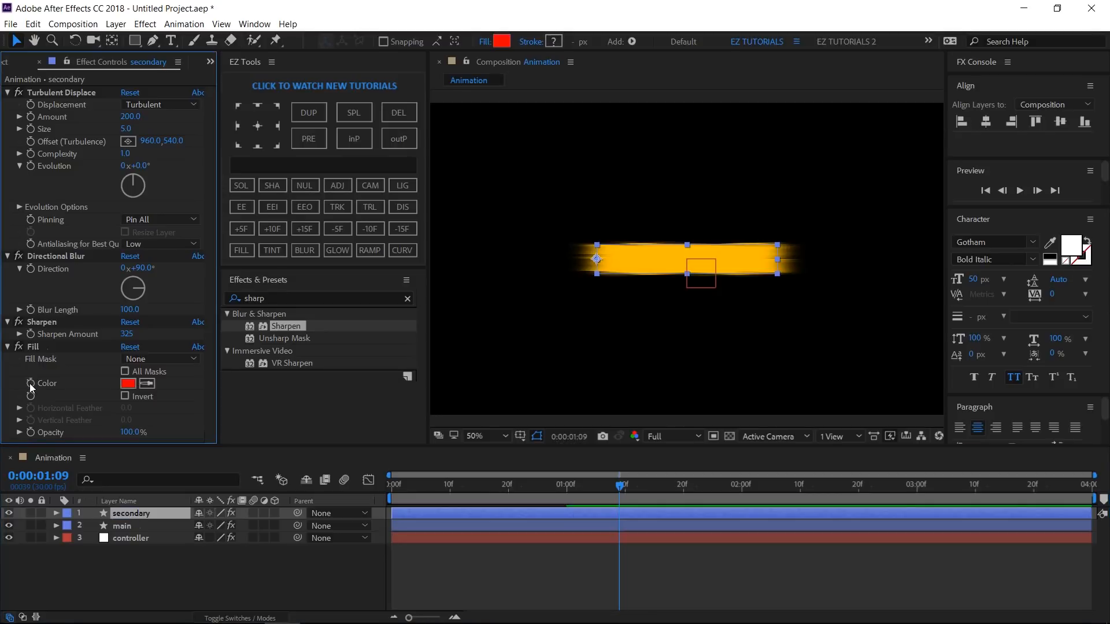
pyautogui.click(127, 384)
pyautogui.moveTo(174, 110); pyautogui.dragTo(145, 86)
pyautogui.click(473, 99)
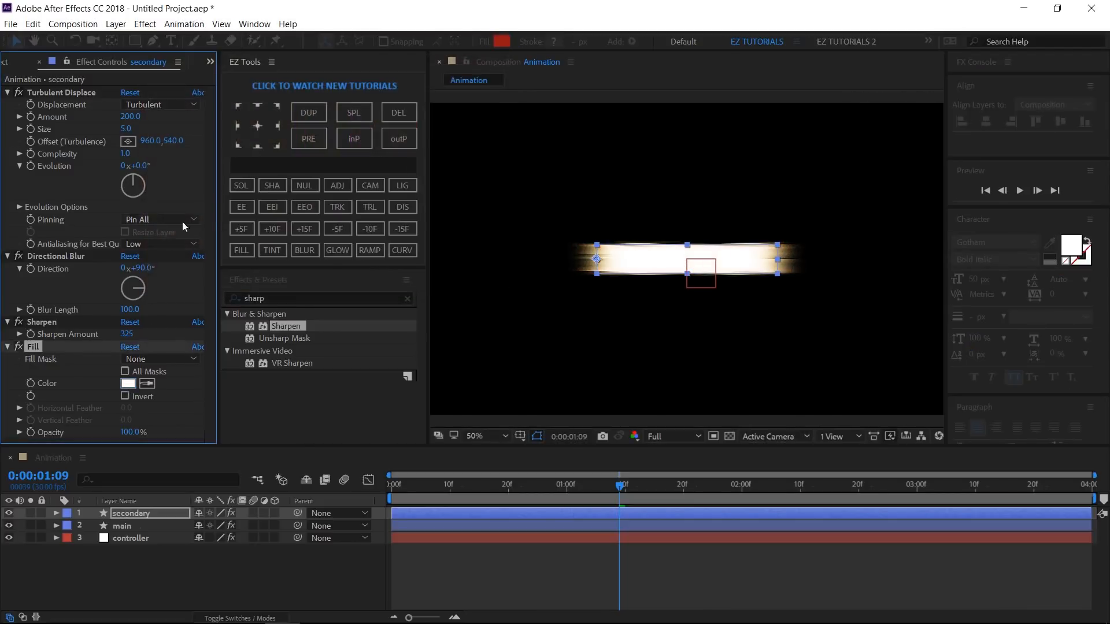
pyautogui.click(11, 258)
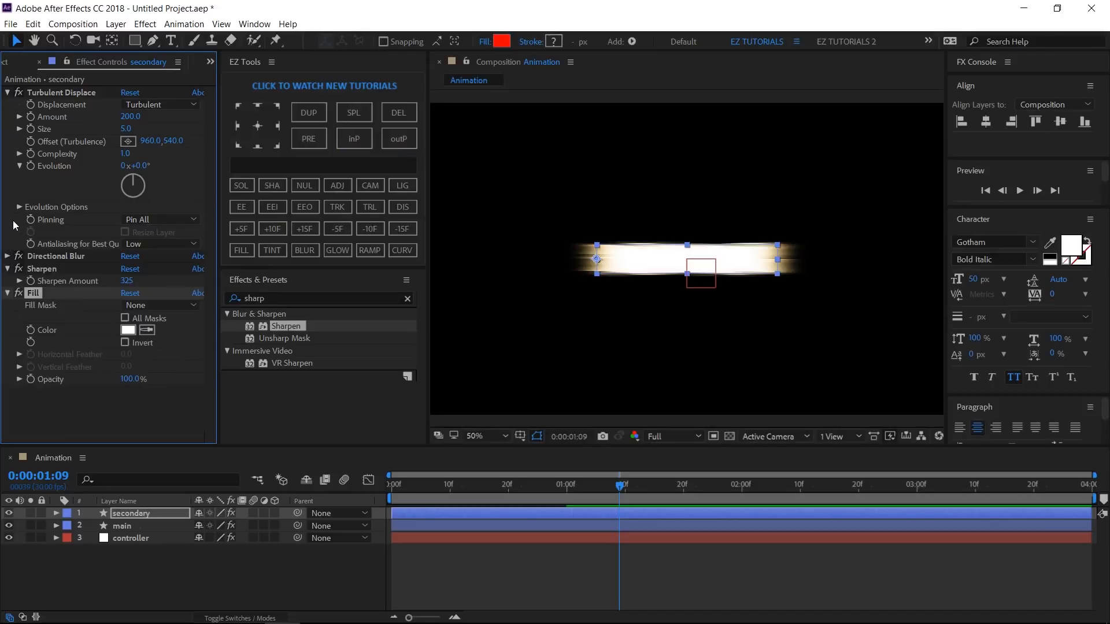
pyautogui.click(8, 94)
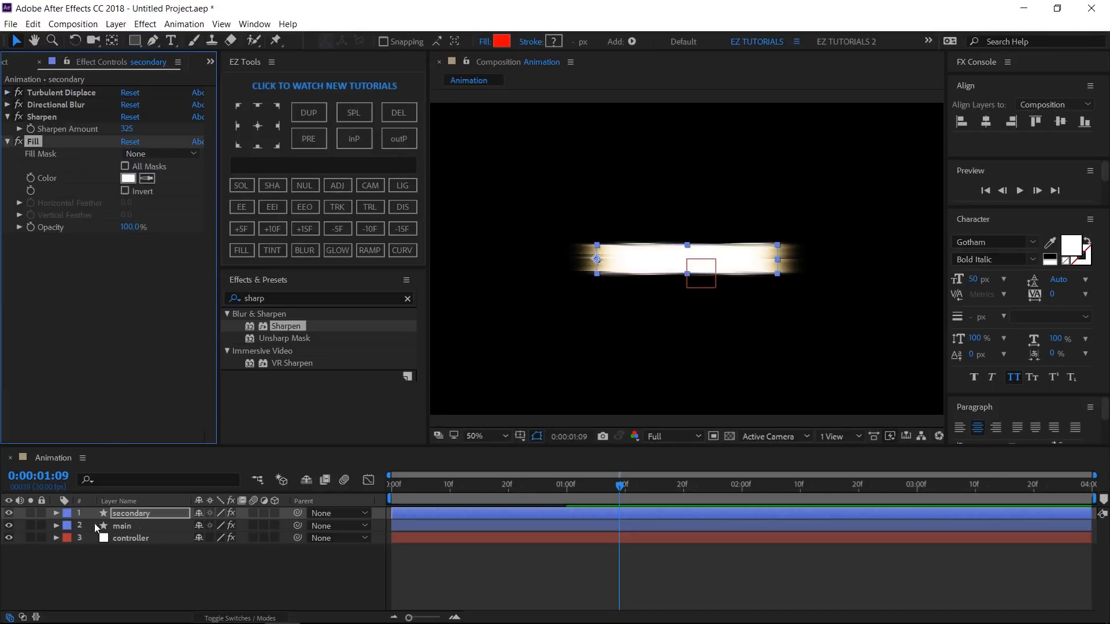
# - Lock the Effect Controls display on the controller and remove the expression from the Size of the secondary layer's Rectangle Path 1
pyautogui.click(127, 537)
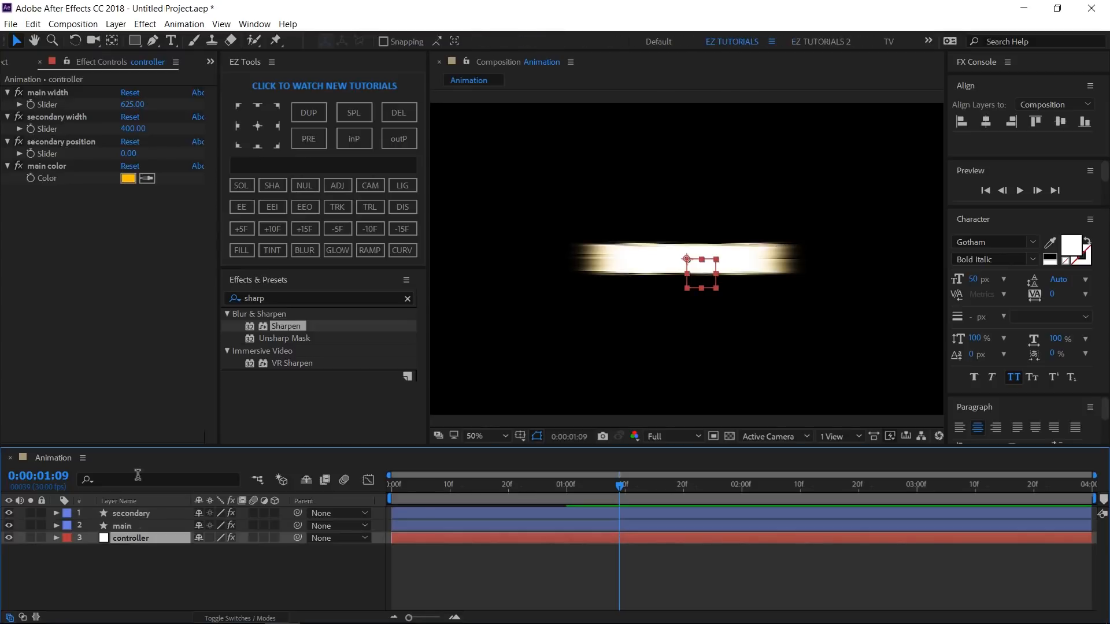
pyautogui.click(67, 62)
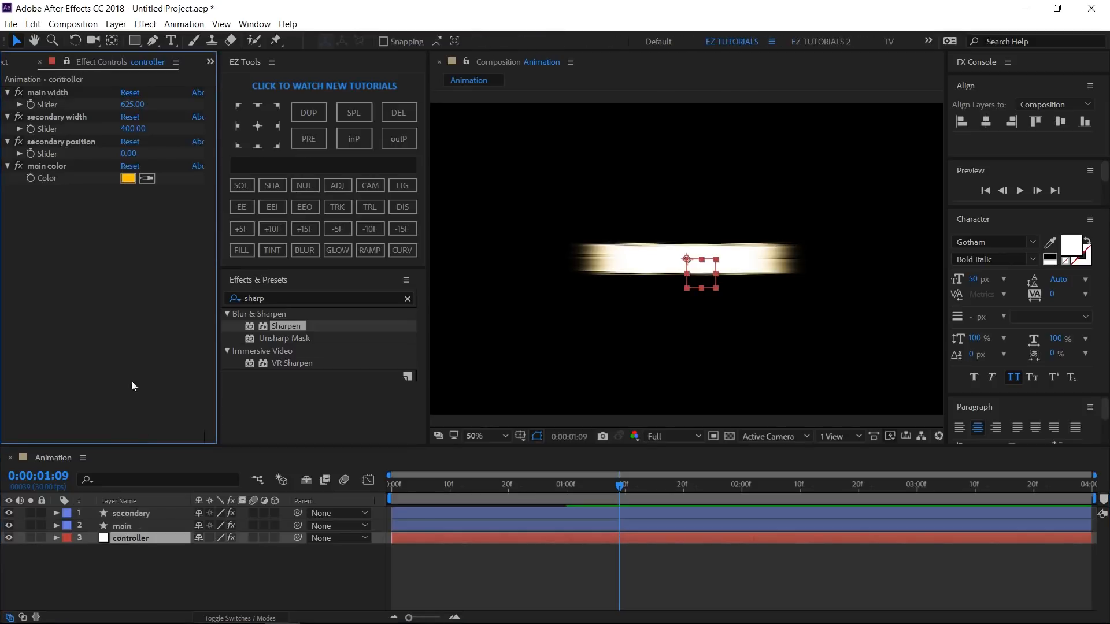
pyautogui.click(56, 513)
pyautogui.click(68, 525)
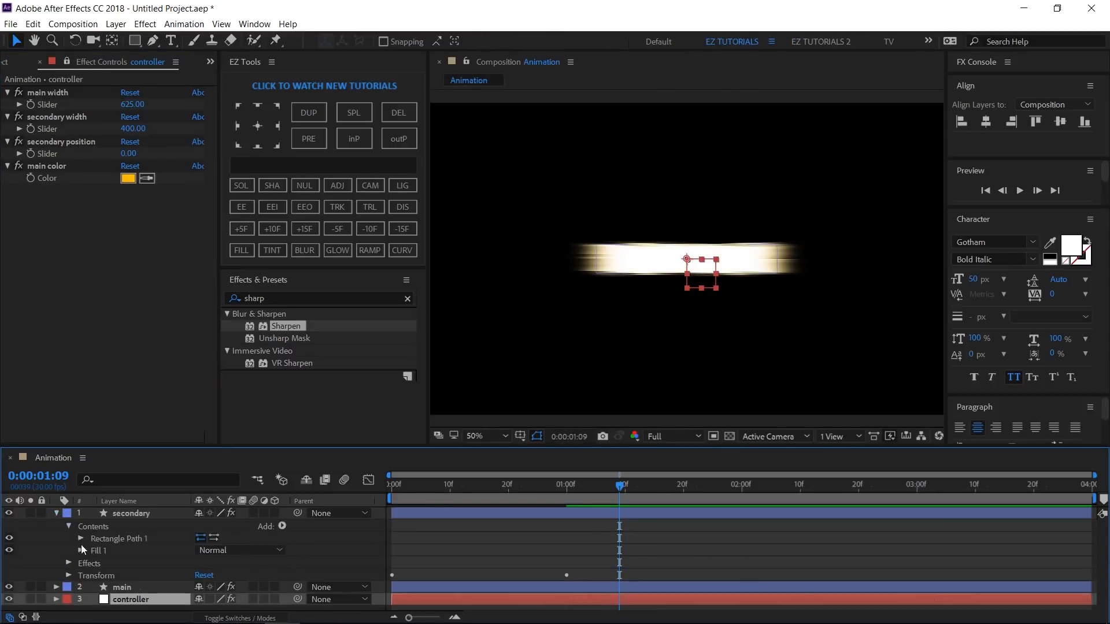
pyautogui.click(81, 539)
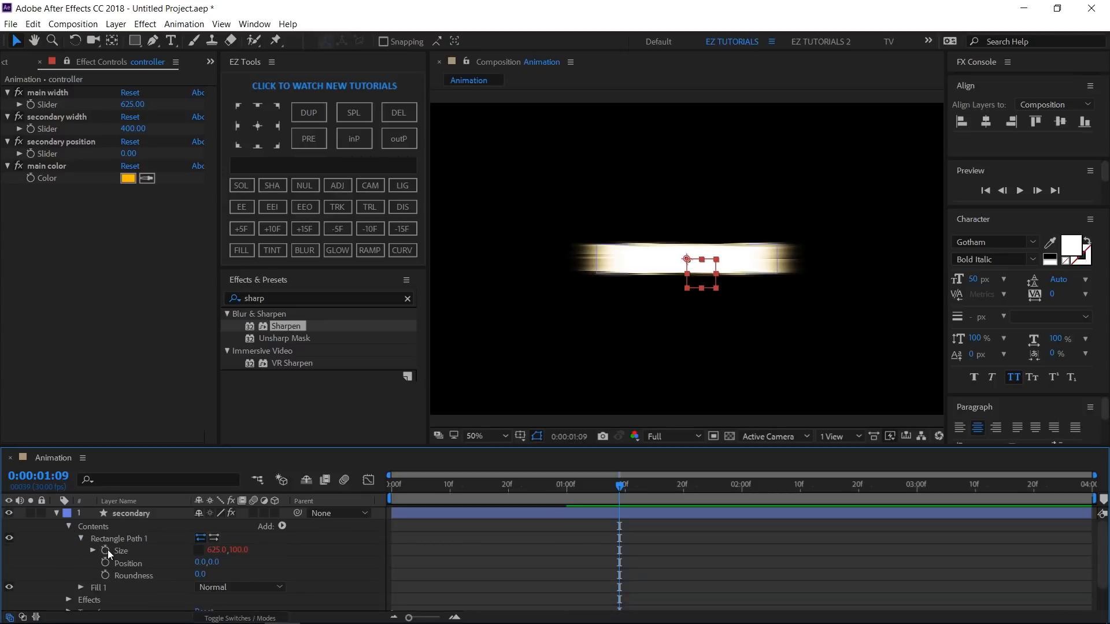
pyautogui.keyDown('alt'); pyautogui.click(106, 550); pyautogui.keyUp('alt')
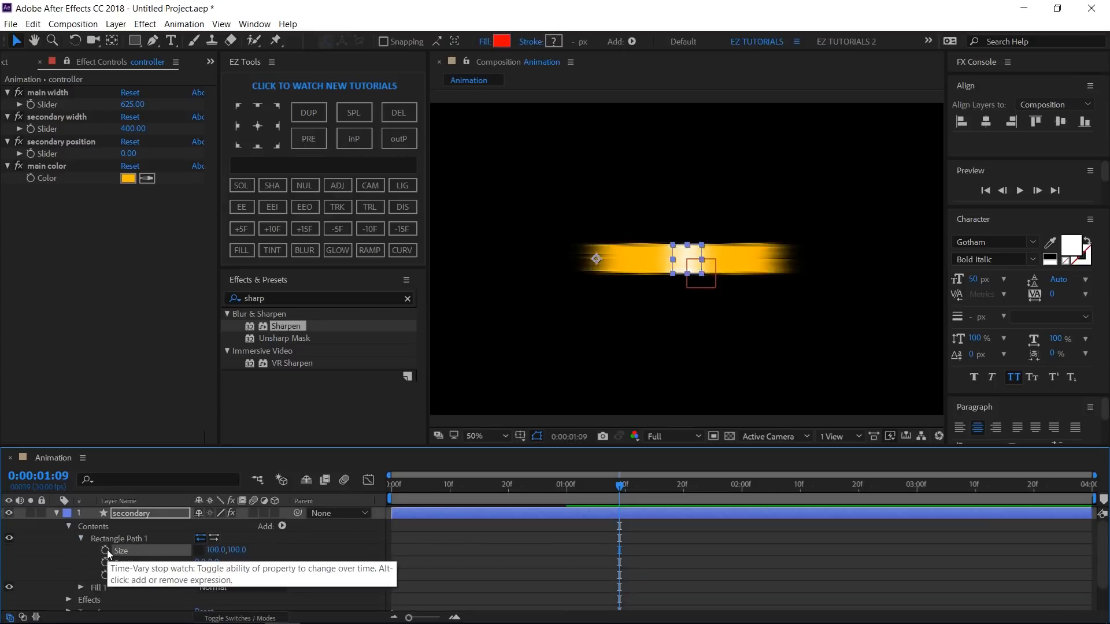
# - Give the secondary layer's rectangle Size an expression with x linked to the controller's secondary width slider, returning [x,60], and collapse the layer
pyautogui.keyDown('alt'); pyautogui.click(106, 550); pyautogui.keyUp('alt')
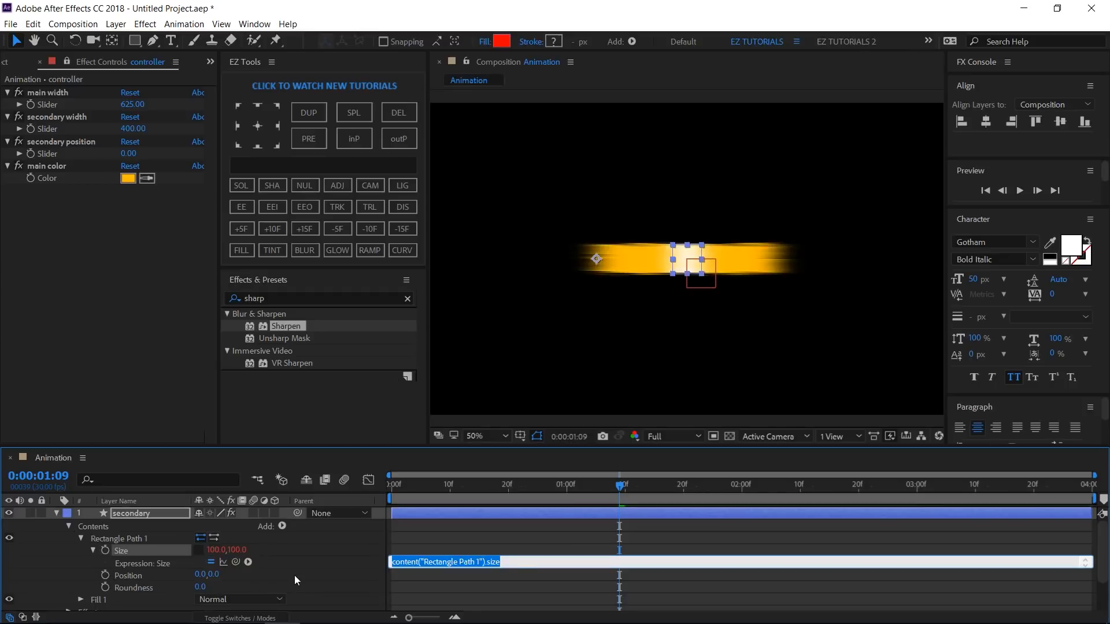
pyautogui.write('x')
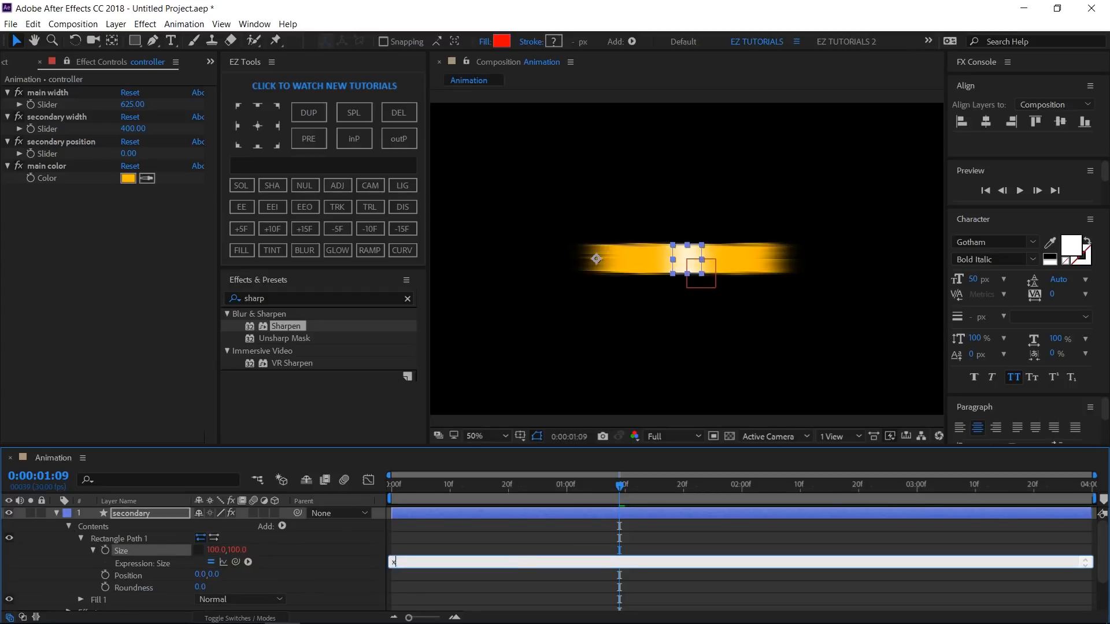
pyautogui.write(' =')
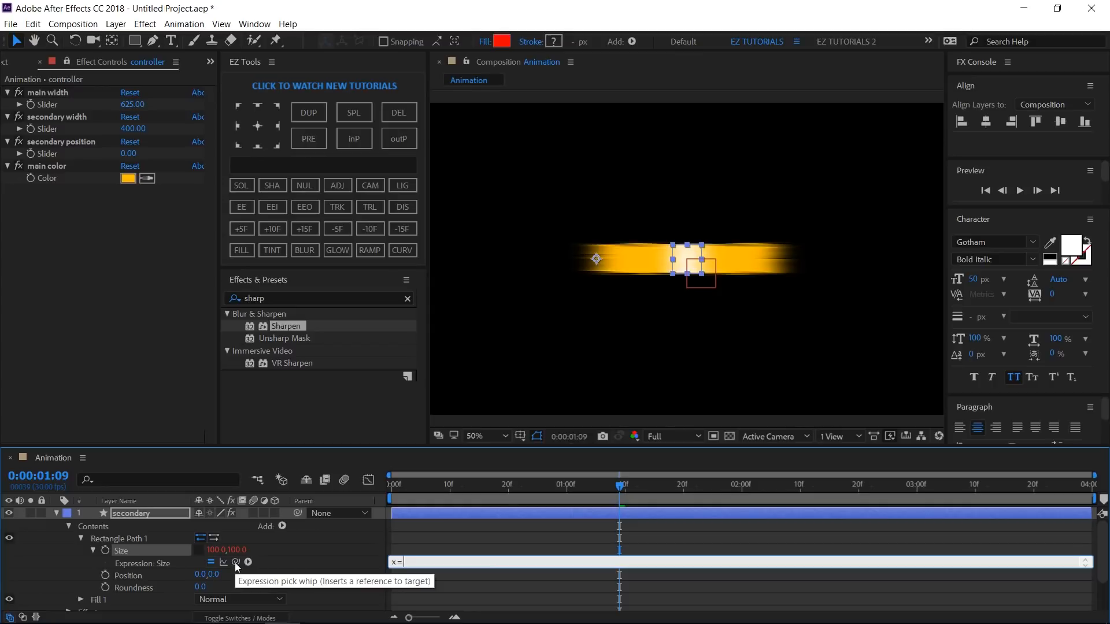
pyautogui.moveTo(234, 563); pyautogui.dragTo(58, 130)
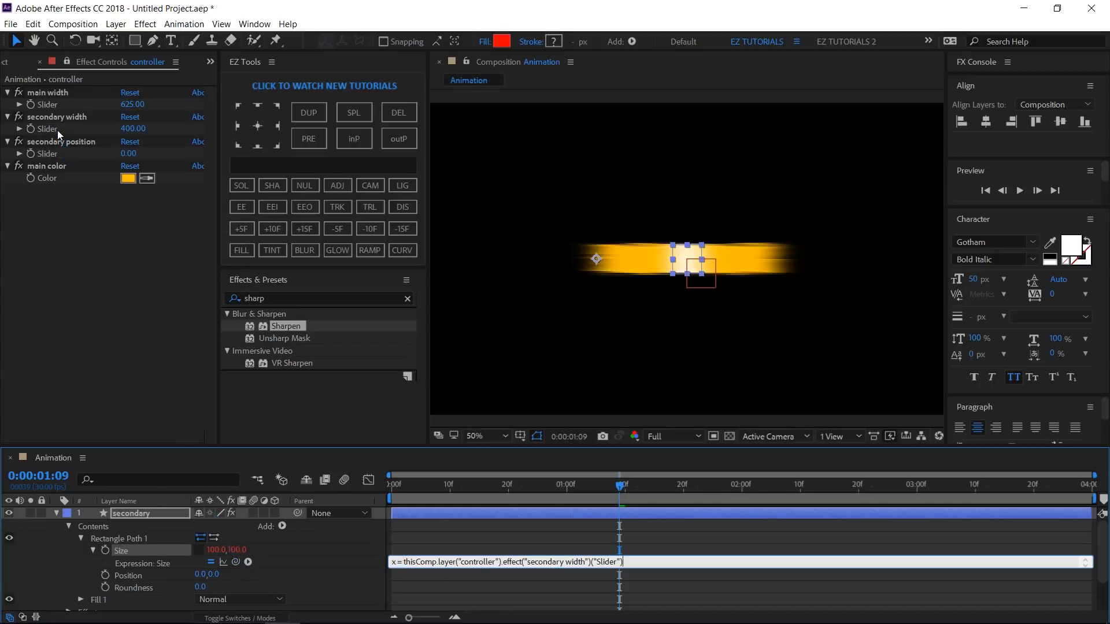
pyautogui.write(';')
pyautogui.press('Return')
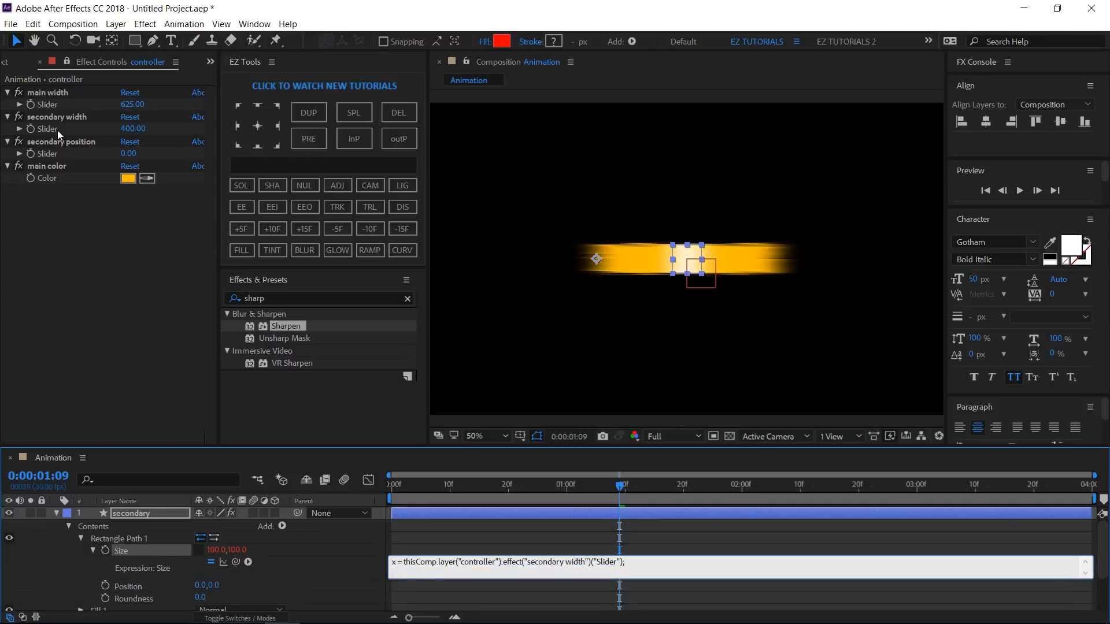
pyautogui.write('[x,60')
pyautogui.click(341, 588)
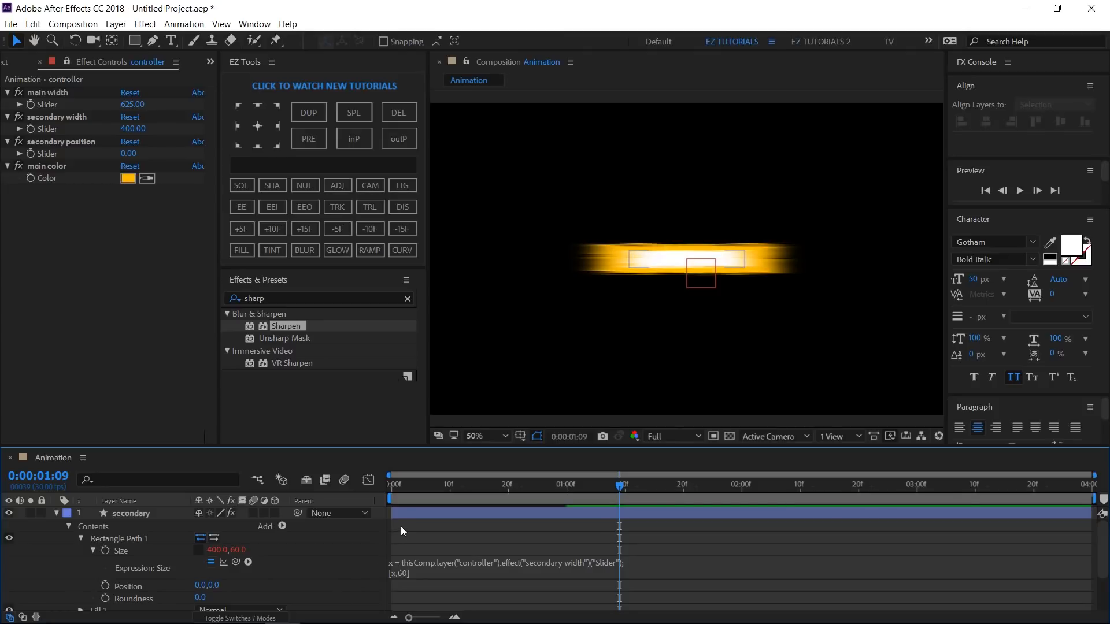
pyautogui.click(57, 512)
# - Move the secondary layer's anchor point to the middle of its left edge and set its Y position to 600
pyautogui.click(144, 512)
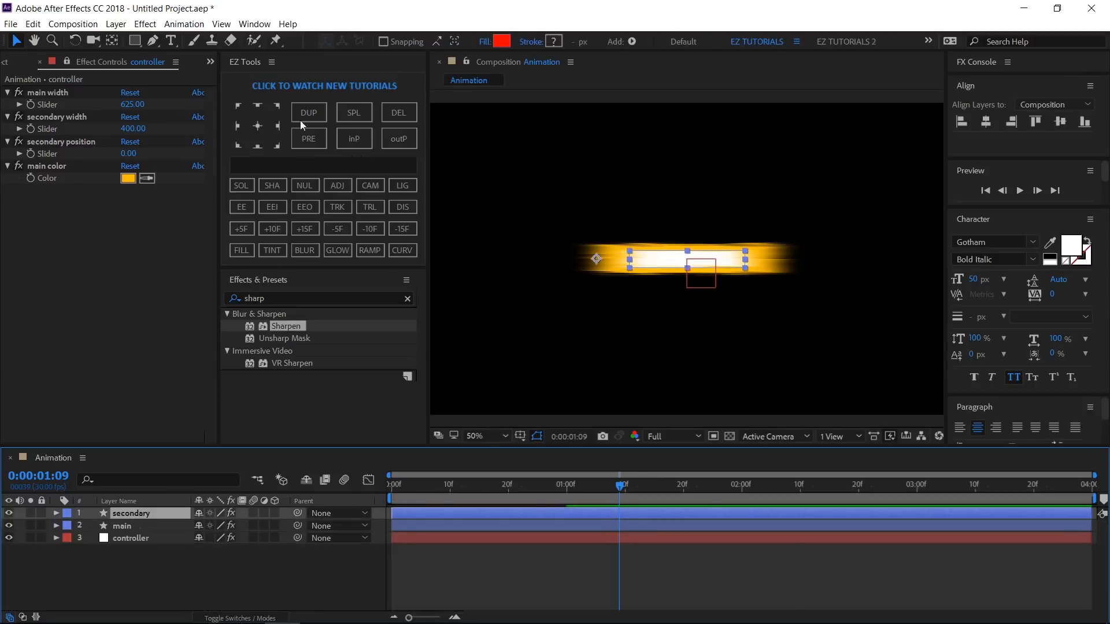
pyautogui.click(243, 128)
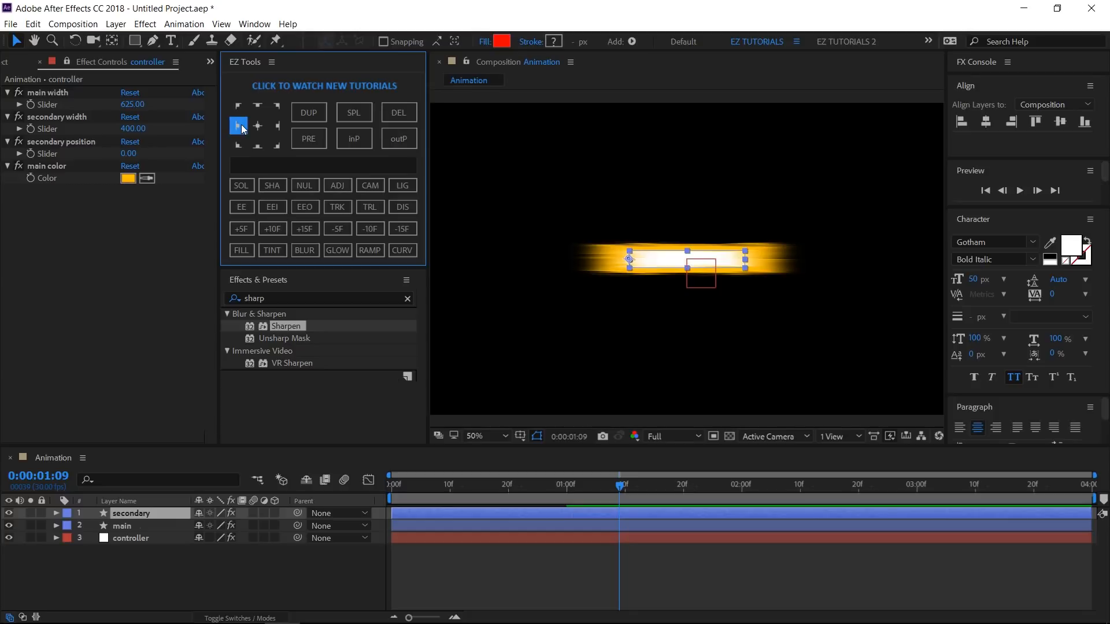
pyautogui.press('p')
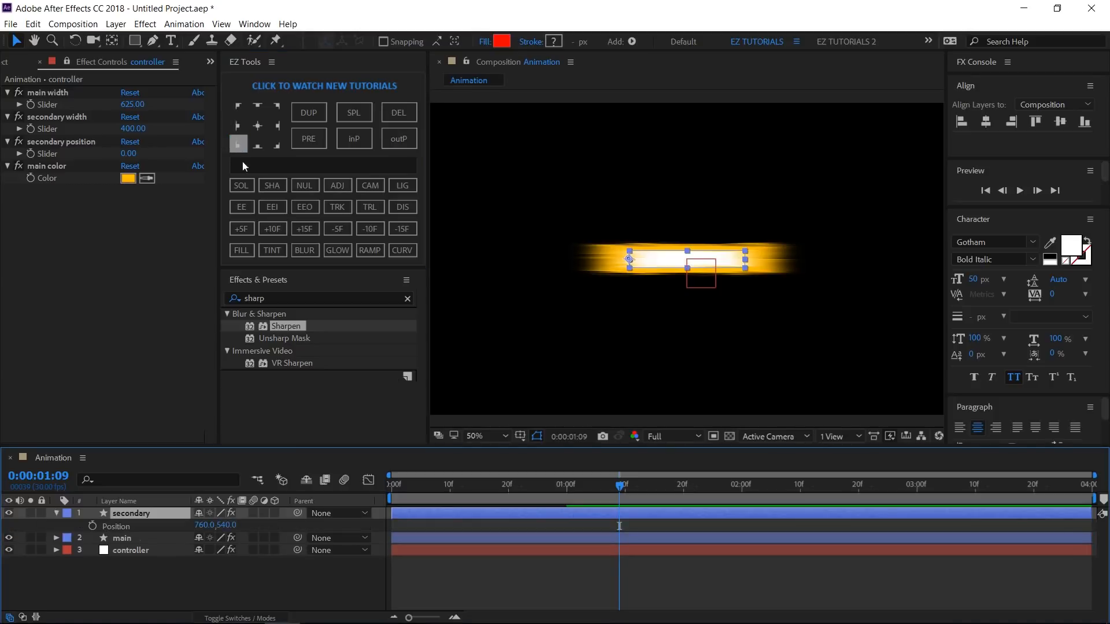
pyautogui.click(225, 527)
pyautogui.write('600')
pyautogui.press('Return')
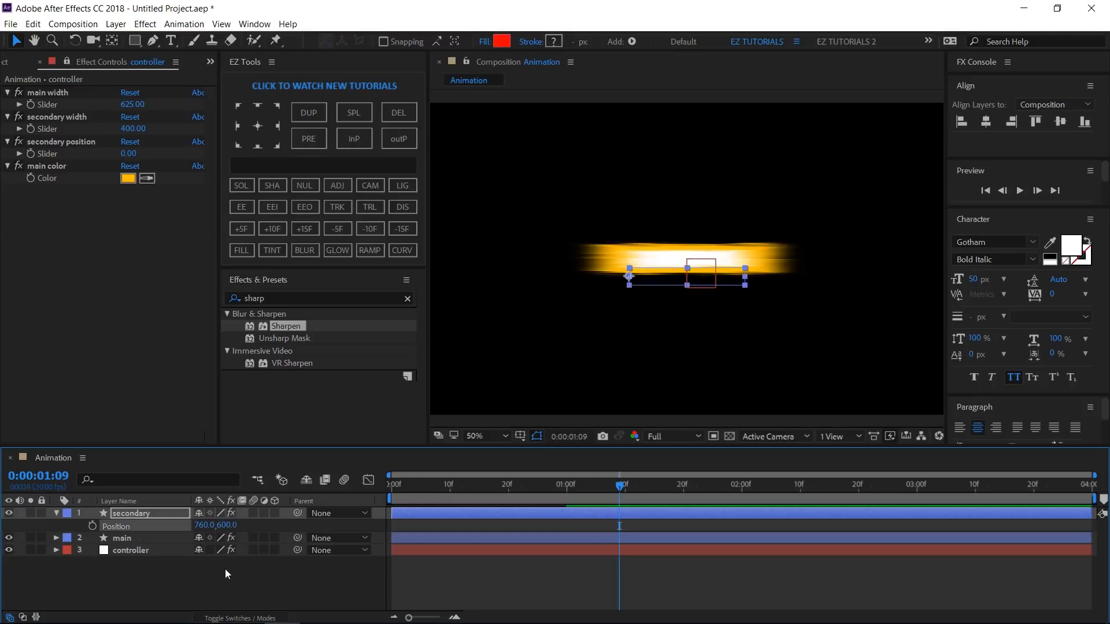
# - Give the secondary layer's Position an expression with x = 760 + the controller's secondary position slider, returning [x,600], and collapse the layer
pyautogui.keyDown('alt'); pyautogui.click(93, 526); pyautogui.keyUp('alt')
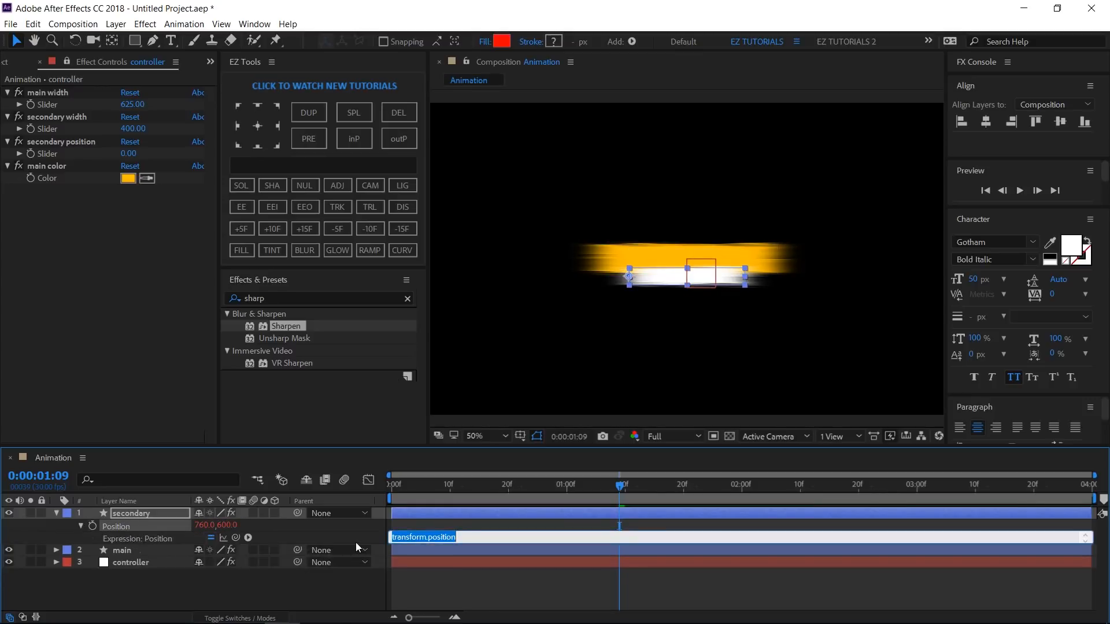
pyautogui.write('x')
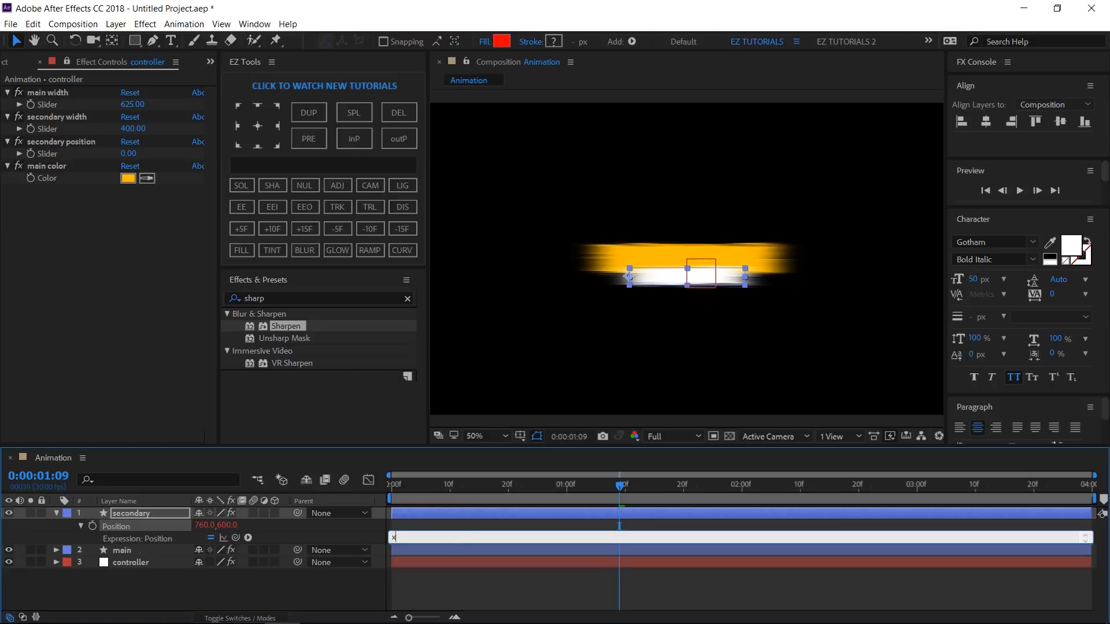
pyautogui.write('= 760 +')
pyautogui.moveTo(236, 537); pyautogui.dragTo(66, 155)
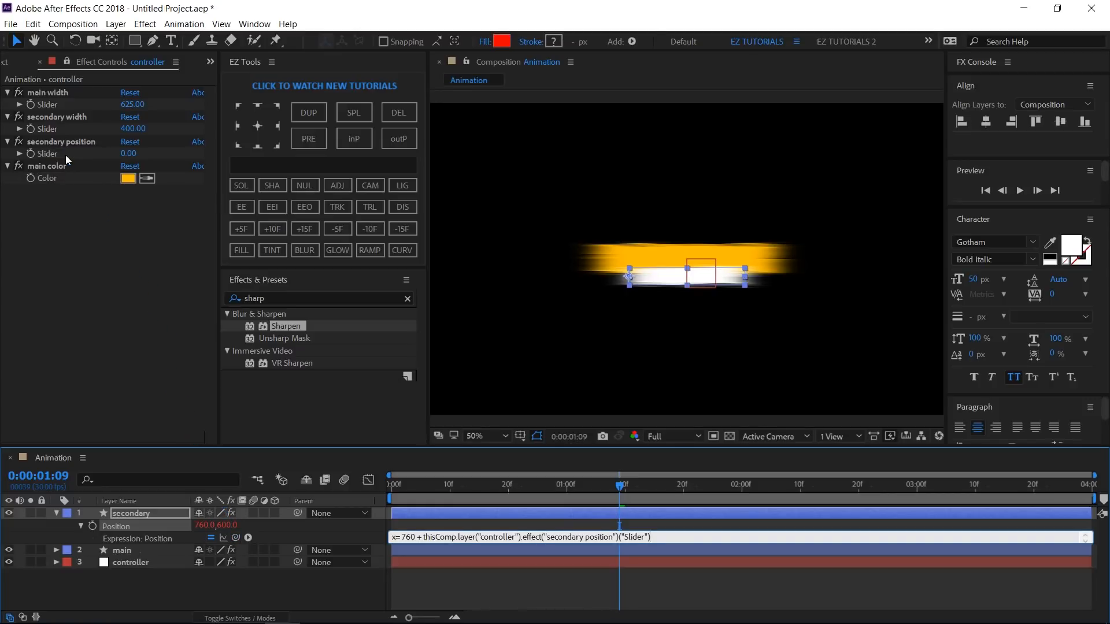
pyautogui.press('Return')
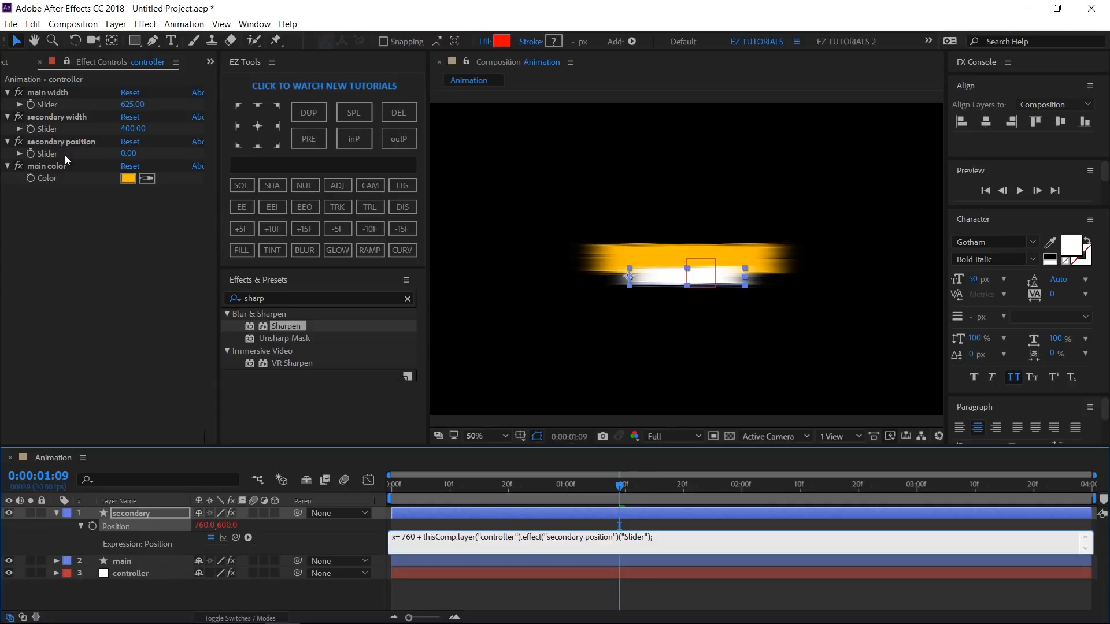
pyautogui.write('[x,600')
pyautogui.click(283, 546)
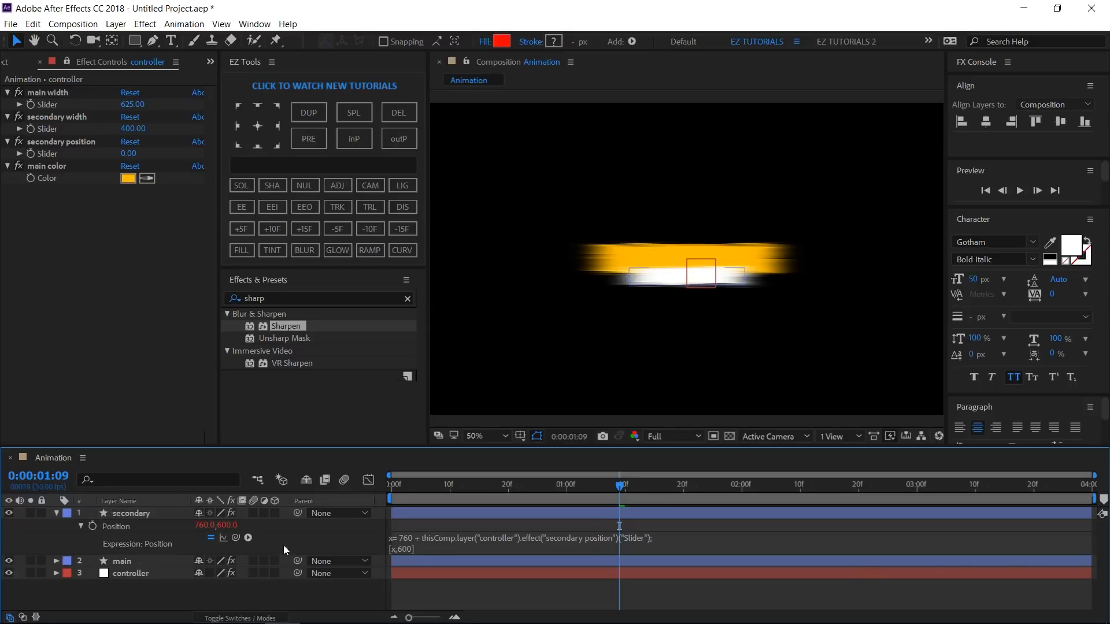
pyautogui.click(56, 513)
# - Try a secondary position value of 125 on the controller and undo the change
pyautogui.moveTo(128, 155); pyautogui.dragTo(226, 161)
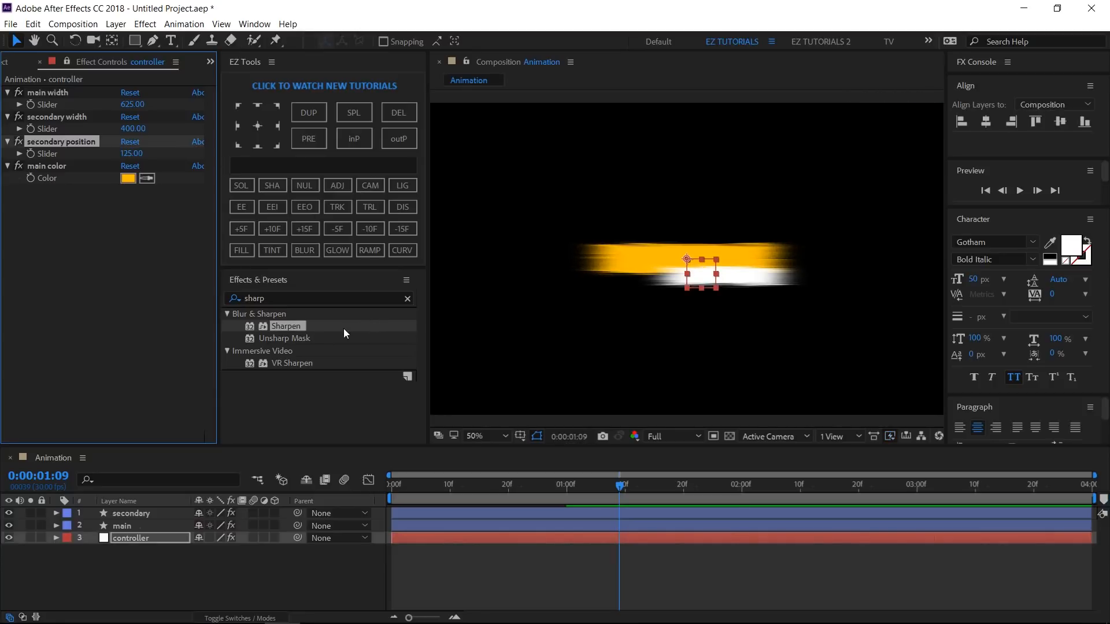
pyautogui.hotkey('ctrl', 'z')
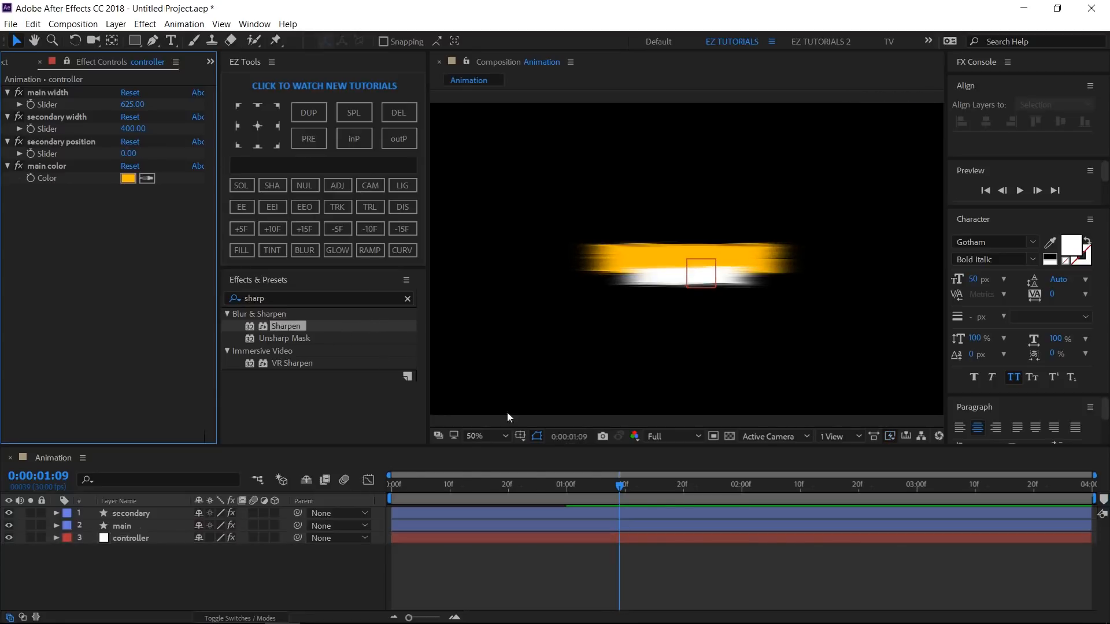
# - Set the composition's preview resolution to Half
pyautogui.click(658, 437)
pyautogui.click(672, 484)
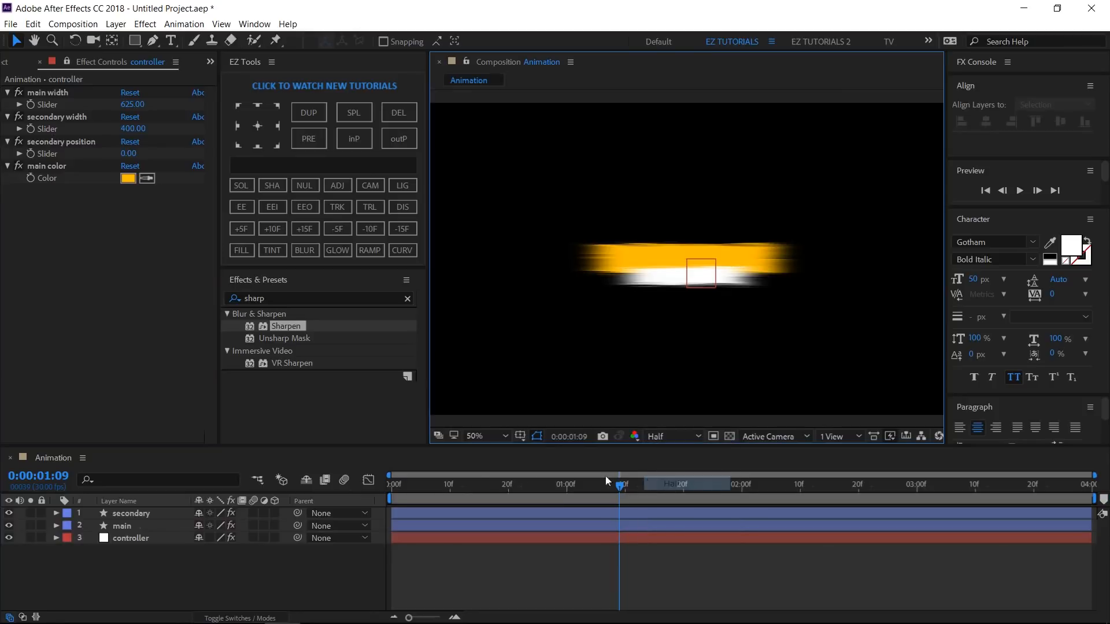
pyautogui.click(203, 602)
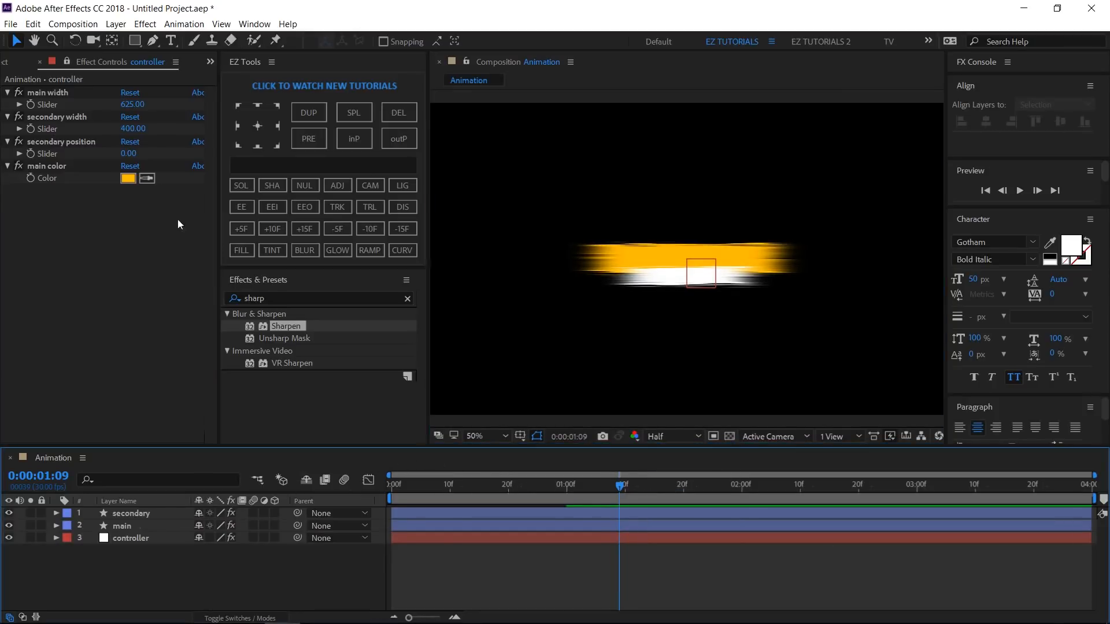
# - Add a center-aligned text layer reading "ez tutorials" above the orange bar
pyautogui.click(171, 40)
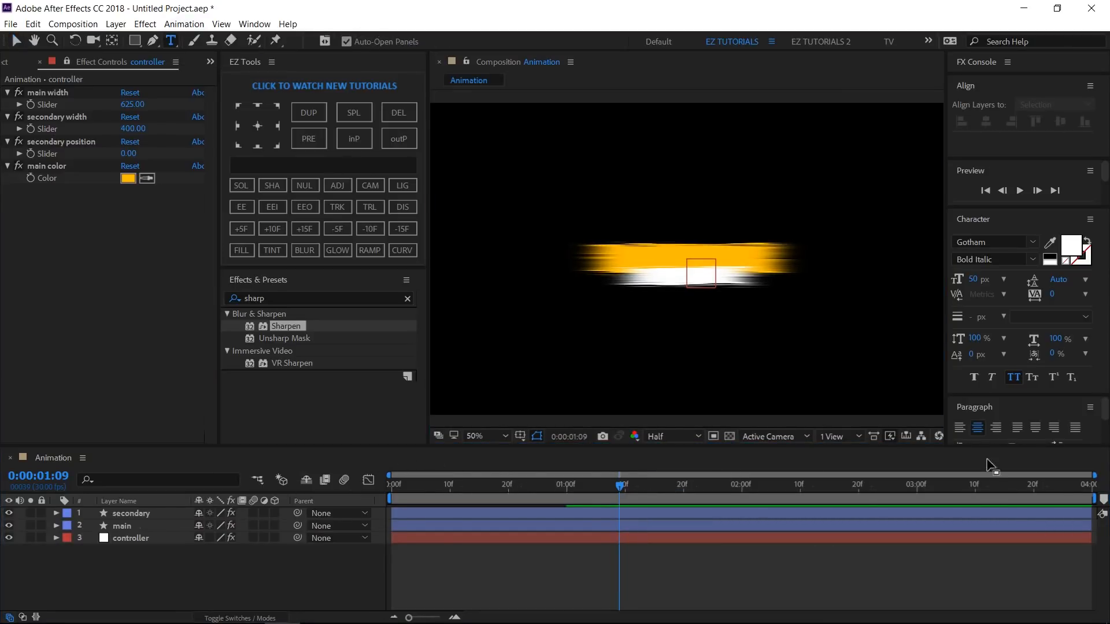
pyautogui.click(978, 428)
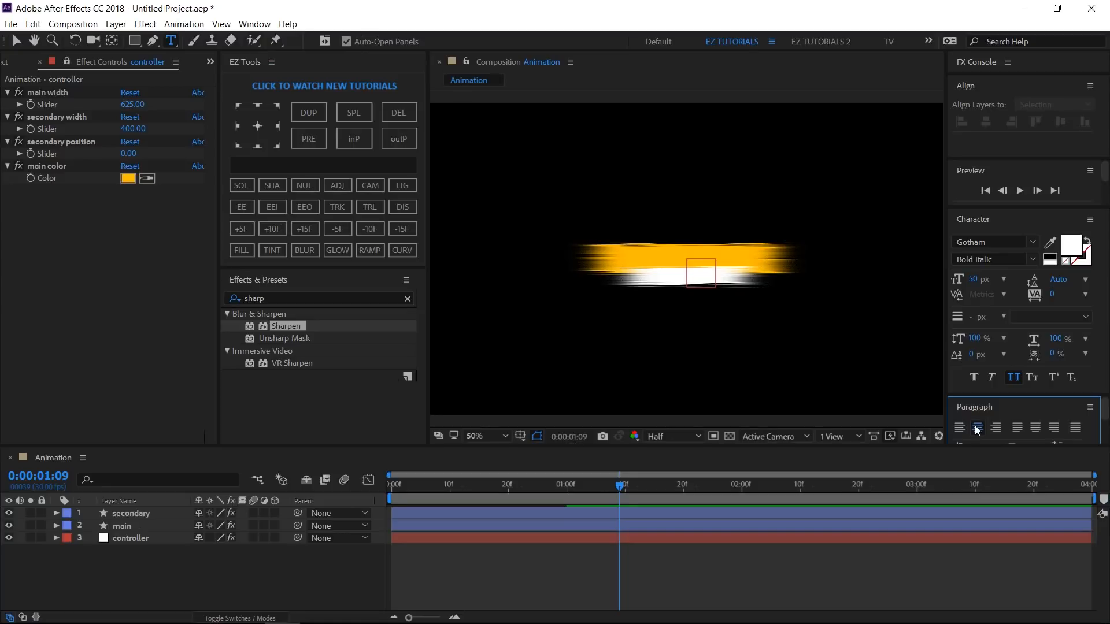
pyautogui.click(674, 191)
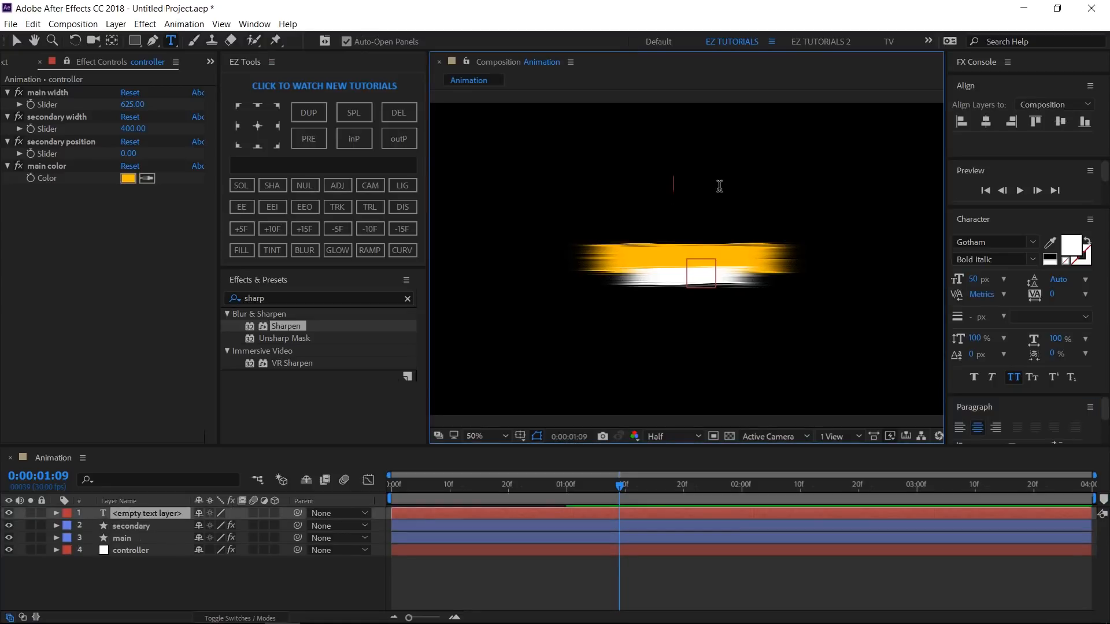
pyautogui.write('ez tu')
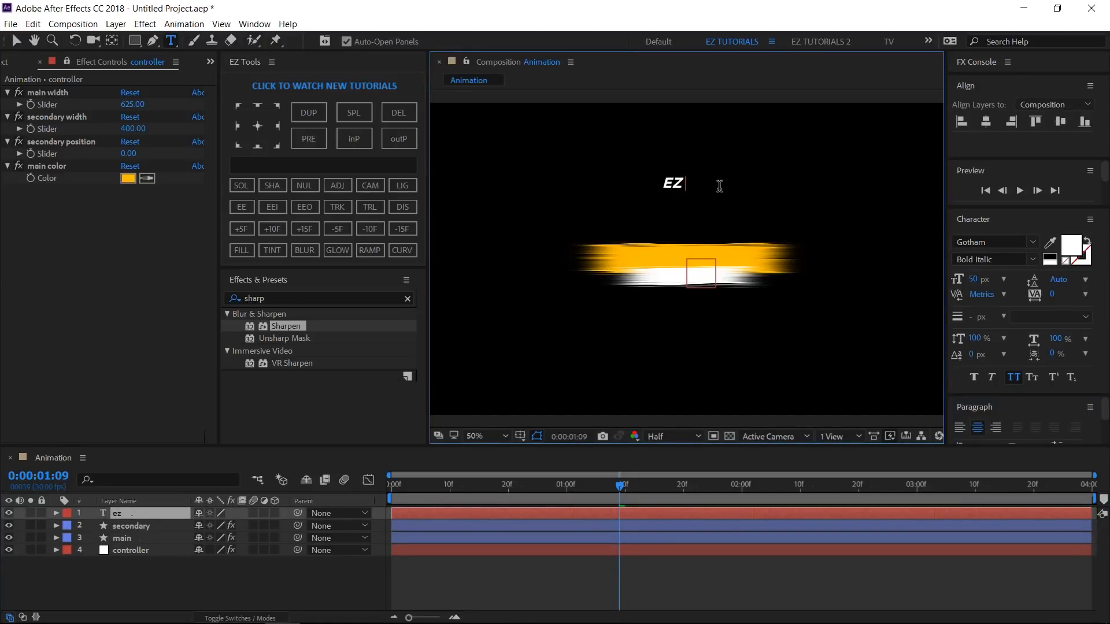
pyautogui.write('torials')
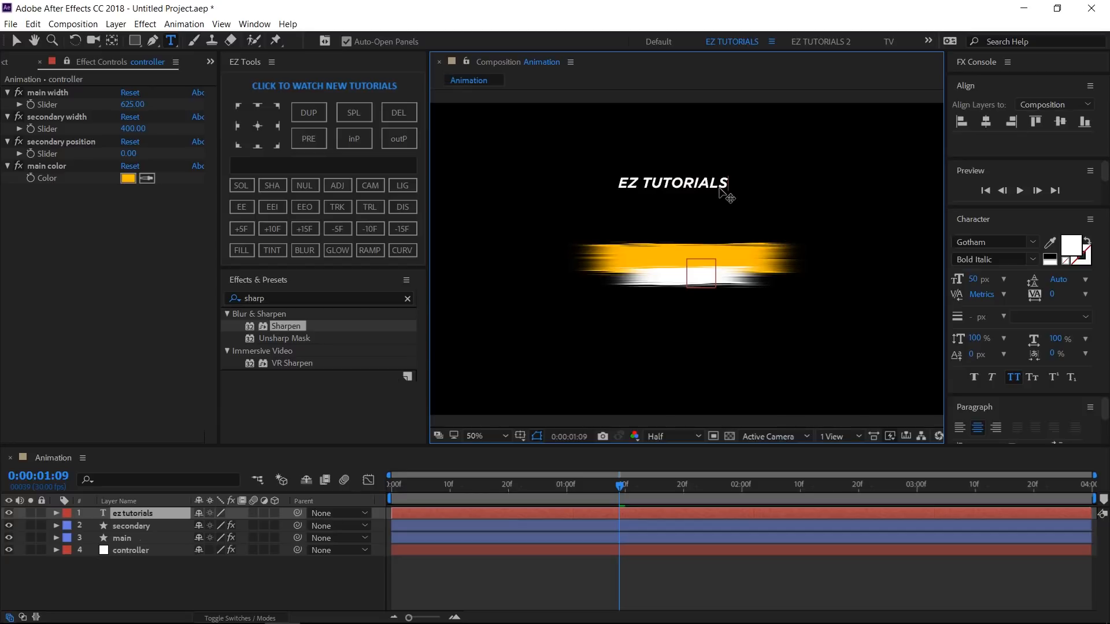
pyautogui.click(17, 41)
# - Center the text layer horizontally and vertically in the composition and nudge it up five increments within the orange bar
pyautogui.click(986, 122)
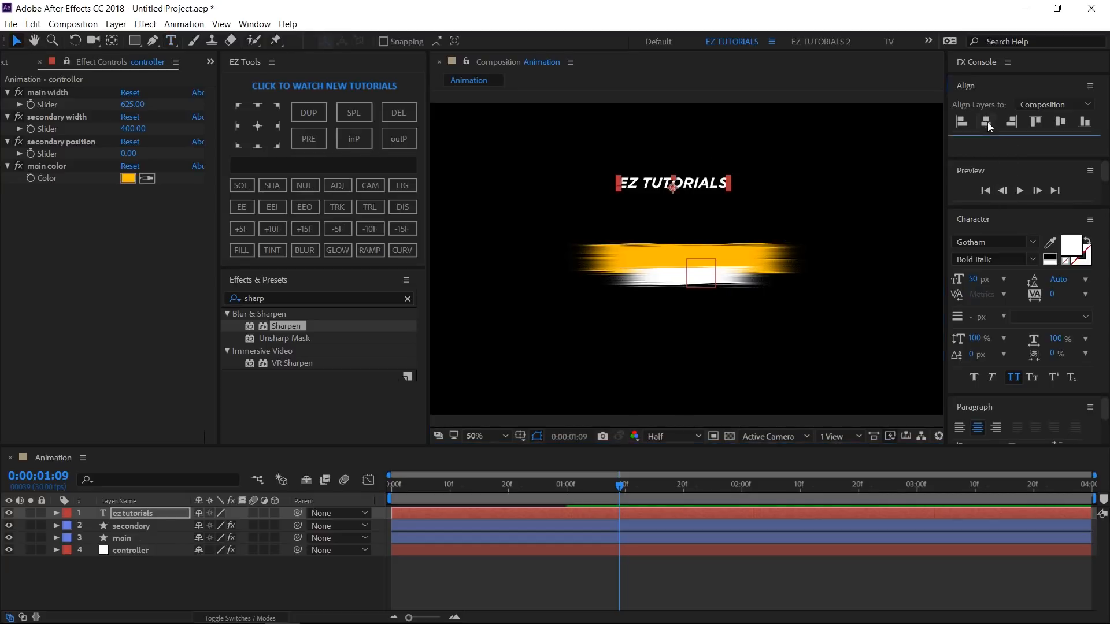
pyautogui.click(1059, 121)
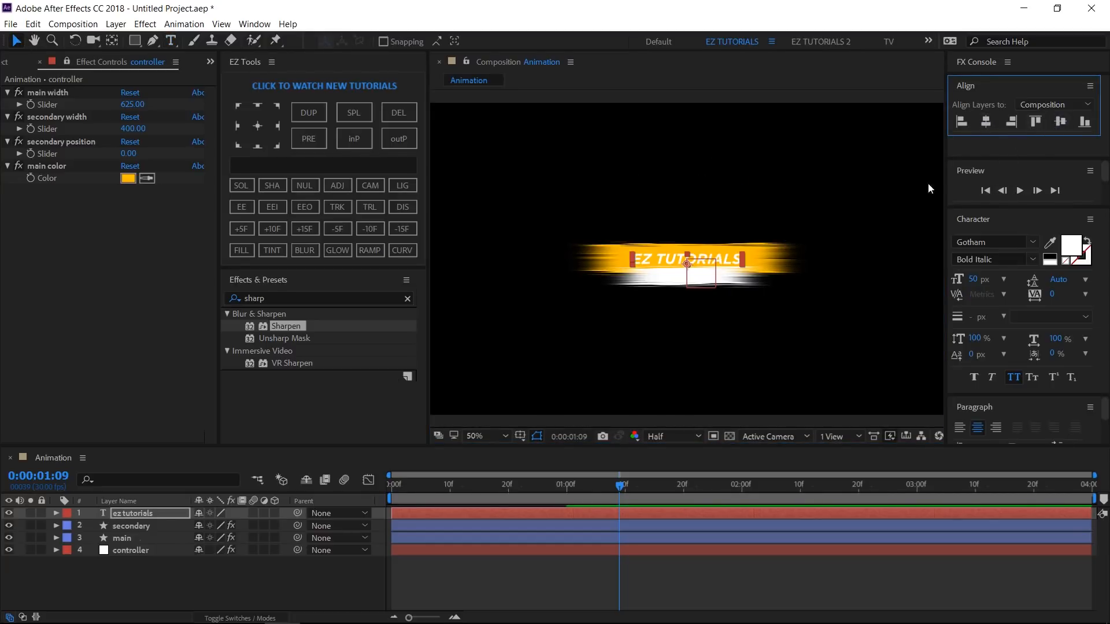
pyautogui.press('Up')
pyautogui.press('Up')
pyautogui.press('Up')
pyautogui.press('Up')
pyautogui.press('Up')
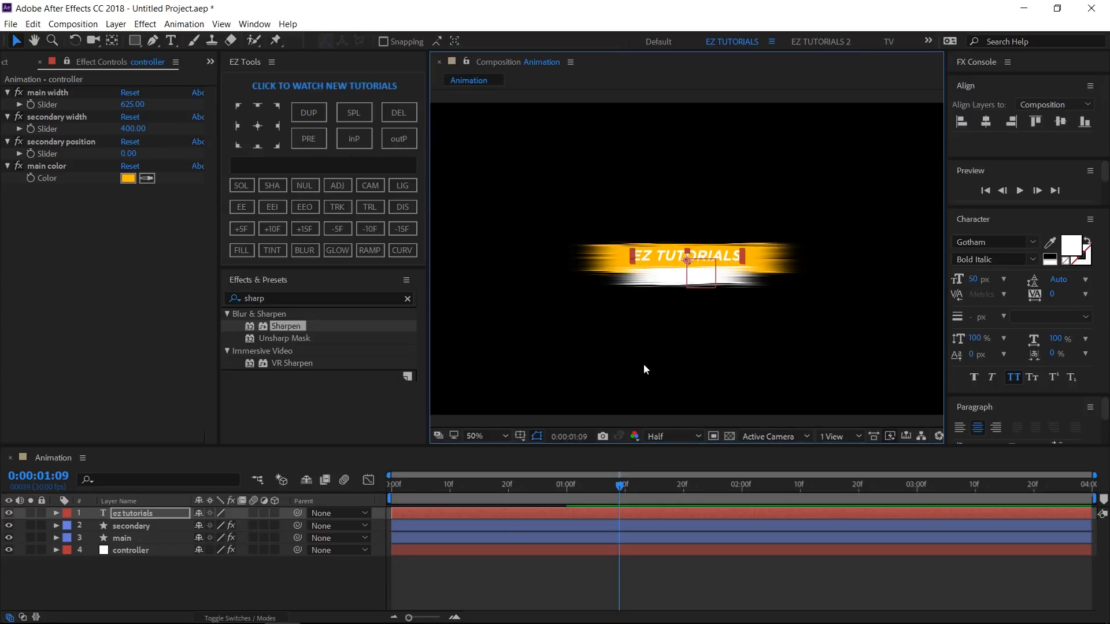
# - Add a Scale text animator to the ez tutorials layer and give it an Expression selector
pyautogui.click(141, 516)
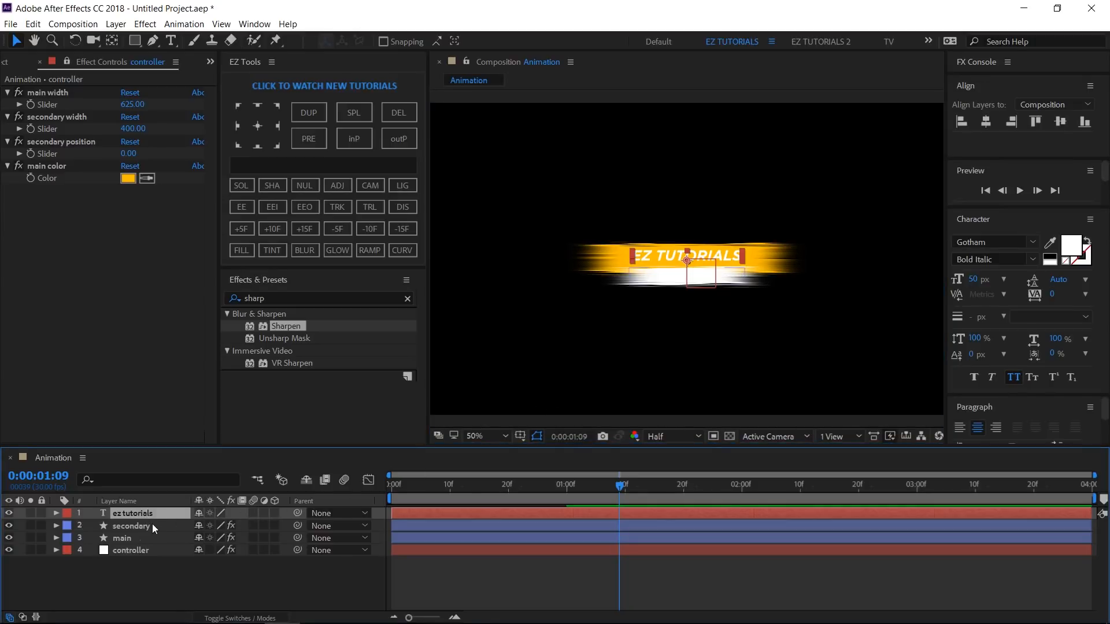
pyautogui.click(57, 513)
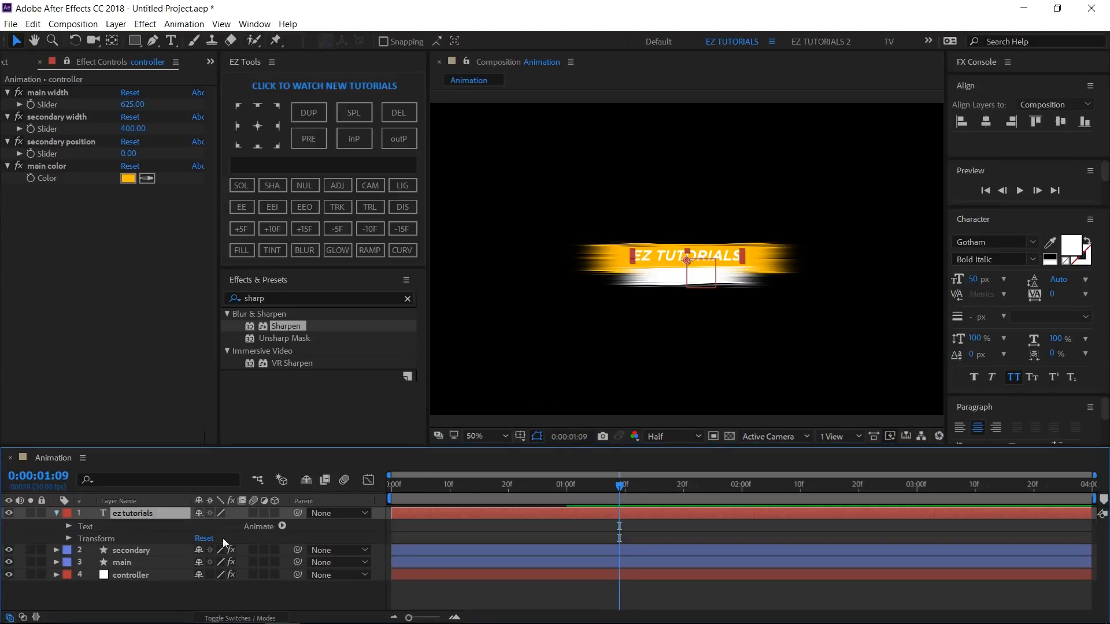
pyautogui.click(282, 525)
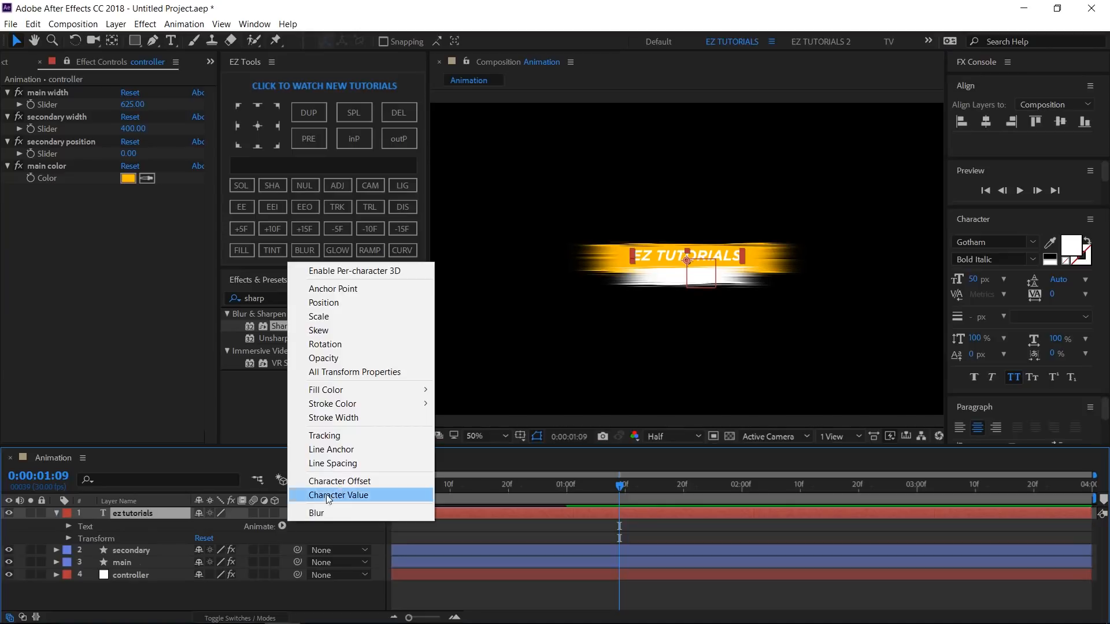
pyautogui.click(334, 318)
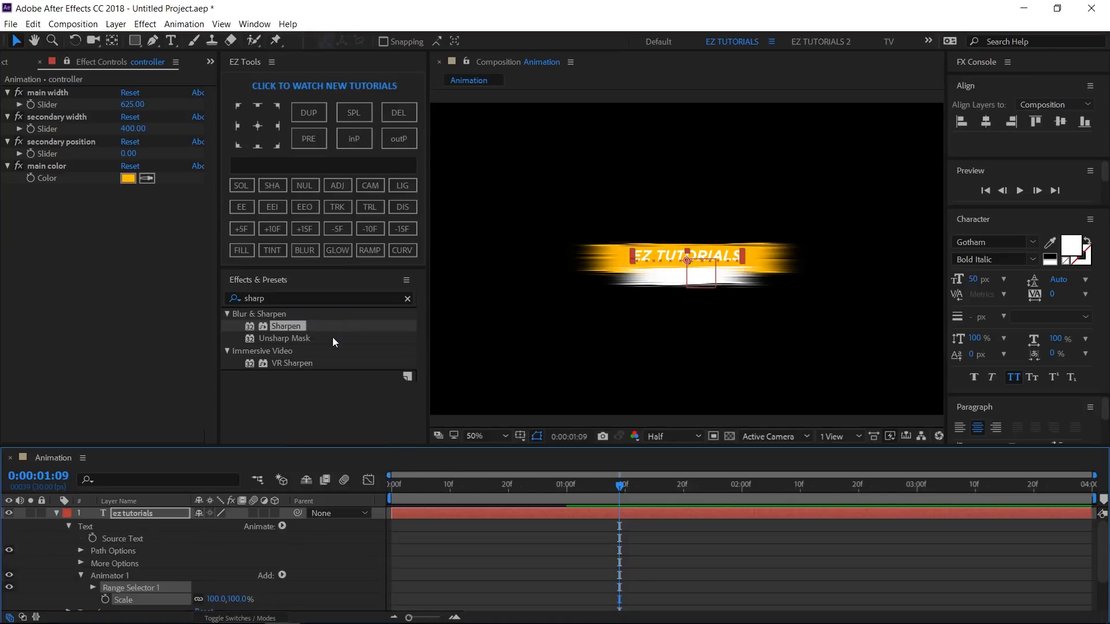
pyautogui.click(283, 576)
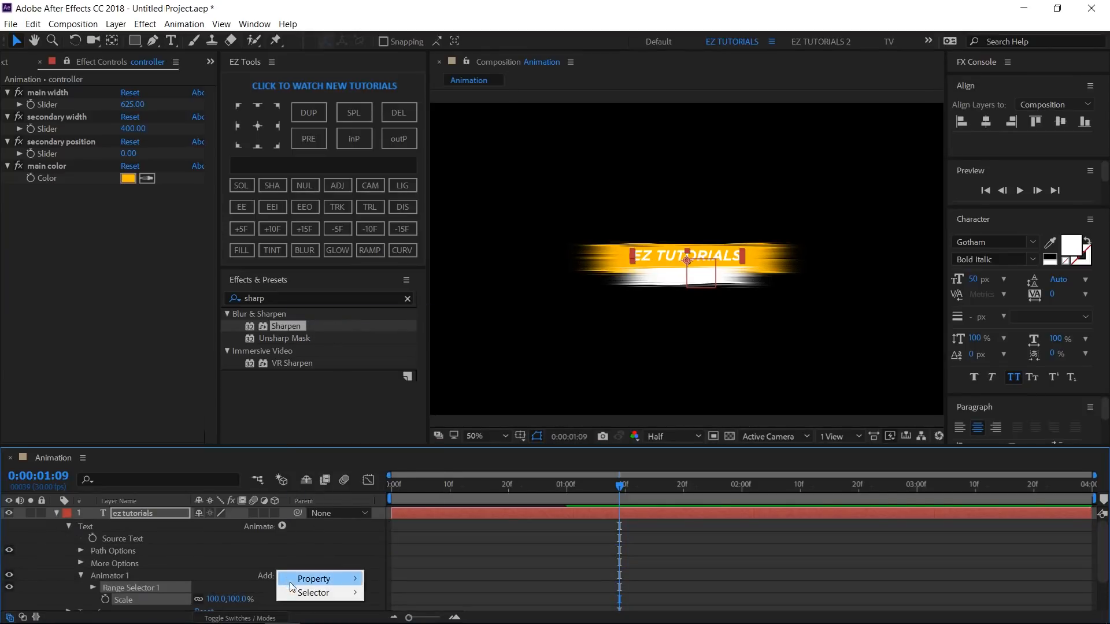
pyautogui.moveTo(335, 595)
pyautogui.click(399, 593)
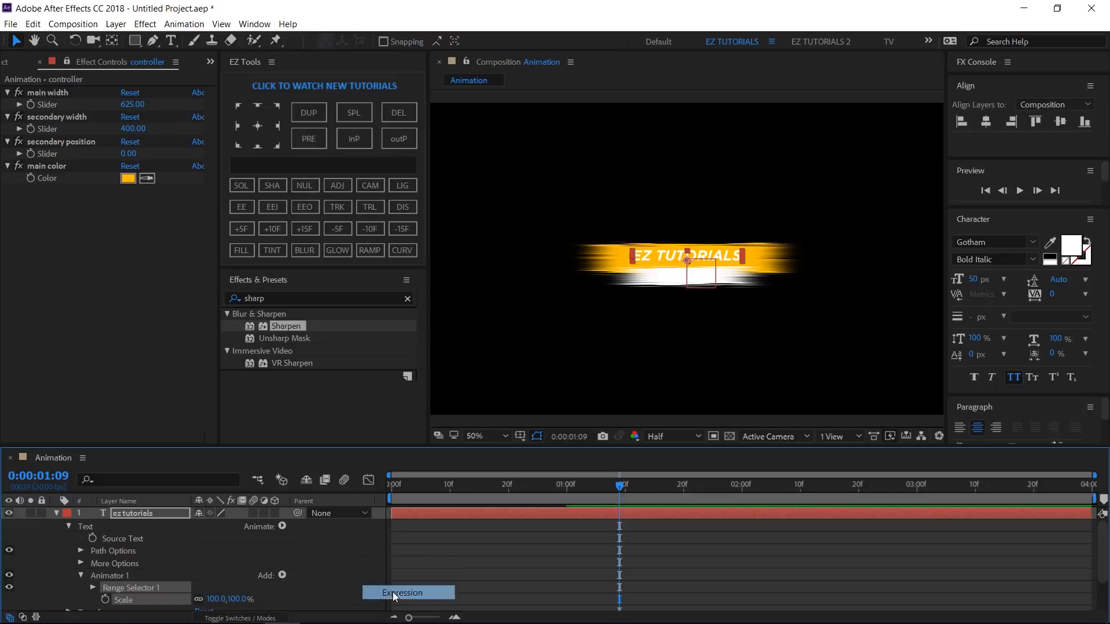
# - Set the Scale of the text layer's Animator 1 to 0%
pyautogui.scroll(-2, 303, 578)
pyautogui.scroll(-1, 303, 578)
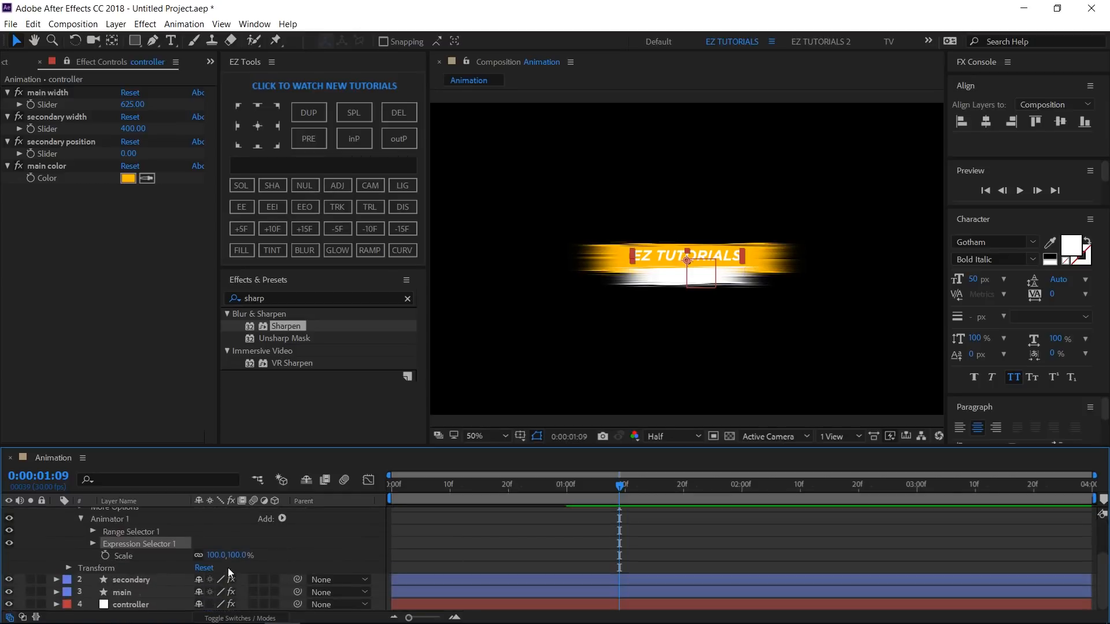
pyautogui.click(216, 556)
pyautogui.write('0')
pyautogui.click(282, 552)
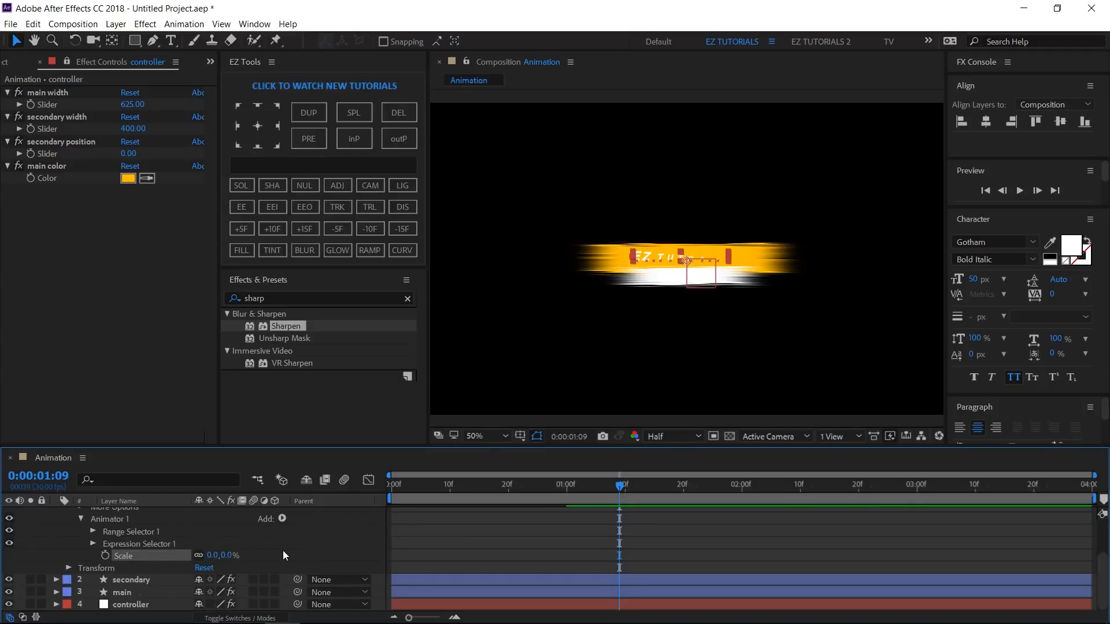
# - Add the copied bounce expression (freq 1, decay 6, duration 0.15) to the Amount of Expression Selector 1 on the ez tutorials layer
pyautogui.click(93, 543)
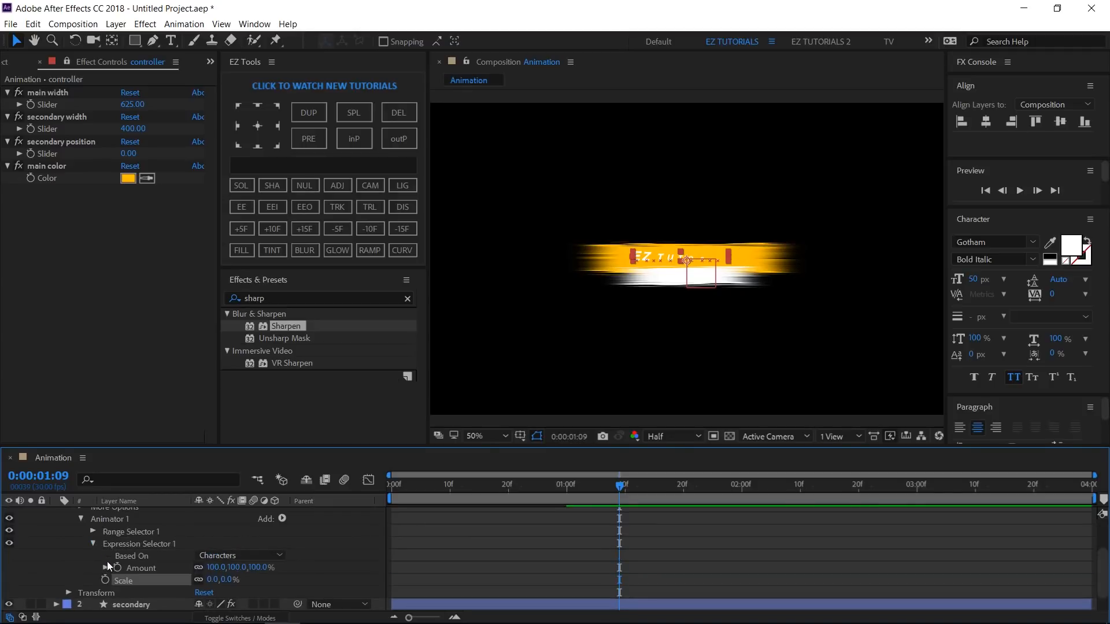
pyautogui.click(106, 569)
pyautogui.click(416, 582)
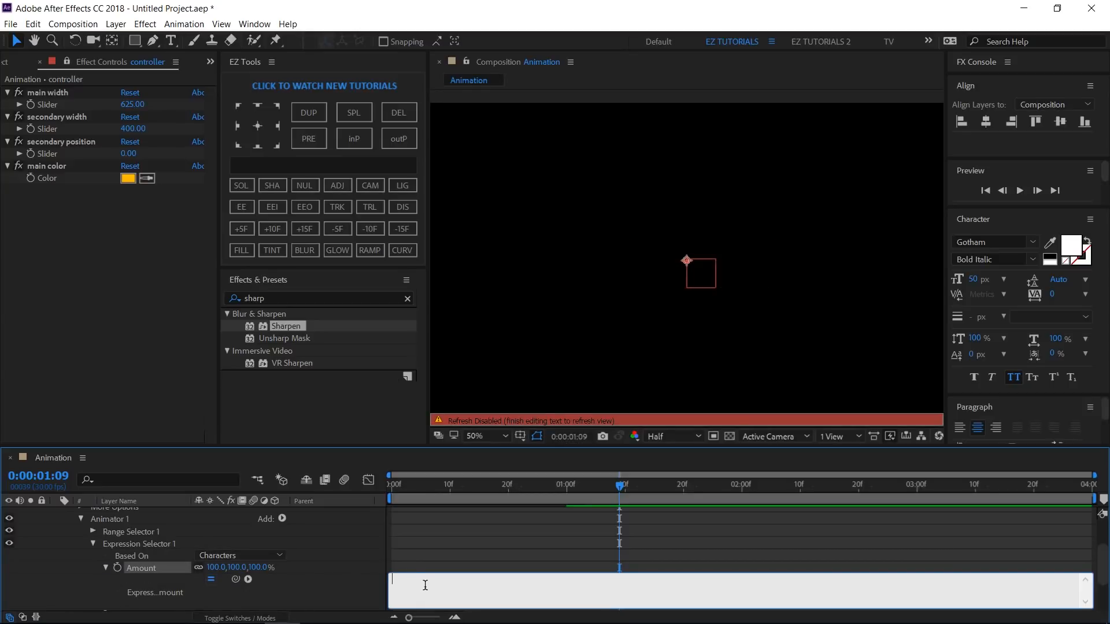
pyautogui.hotkey('ctrl', 'v')
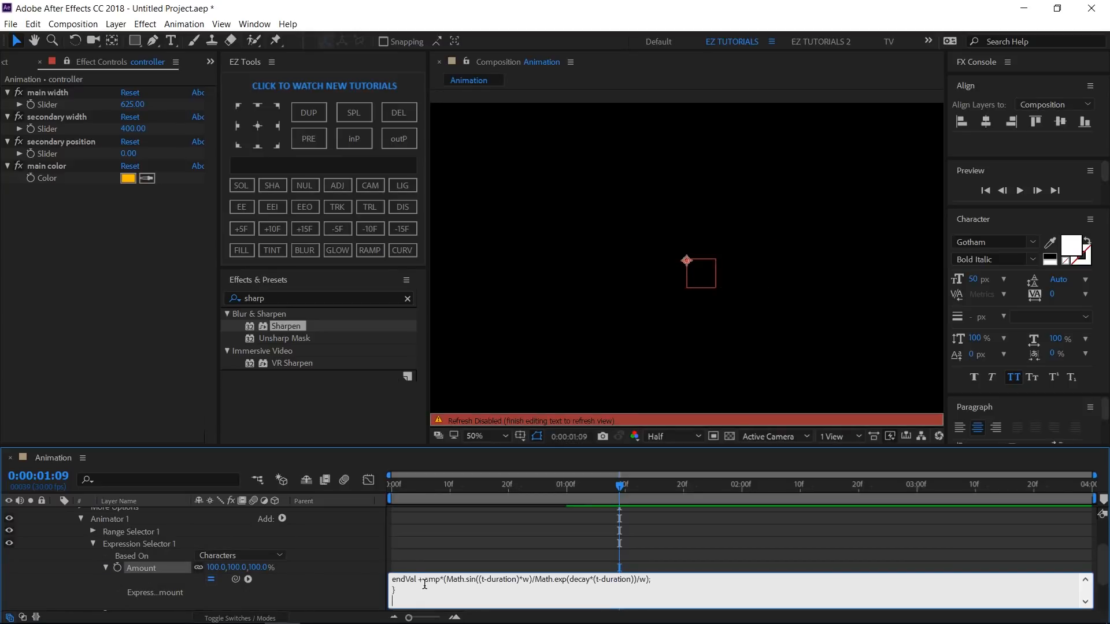
pyautogui.click(352, 571)
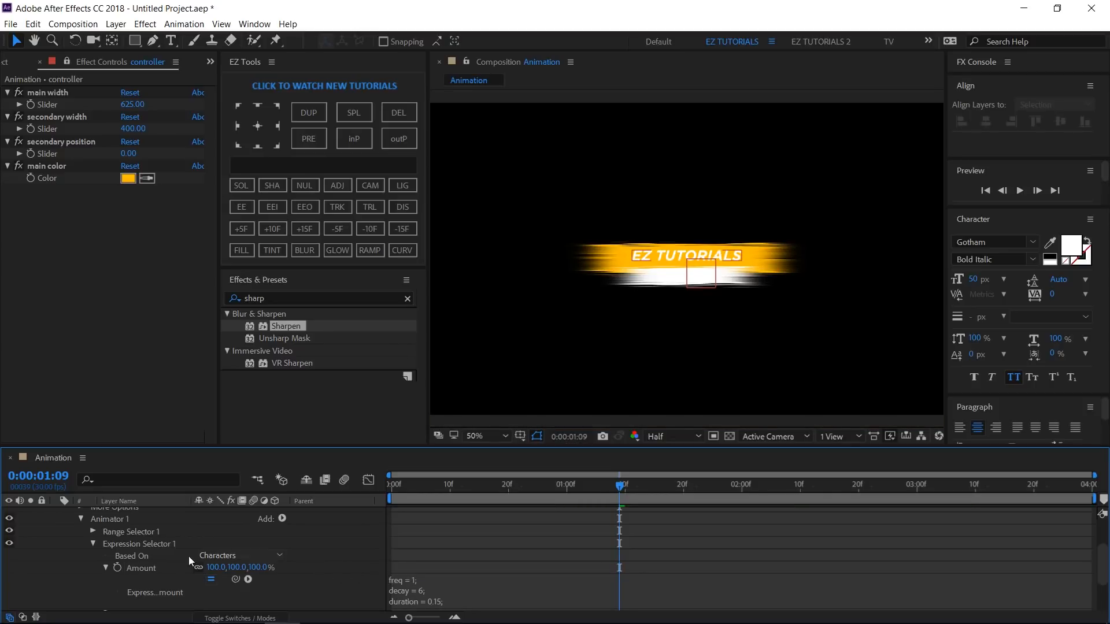
# - Preview the ez tutorials text animation in solo, and restore the display of all layers
pyautogui.scroll(5, 116, 557)
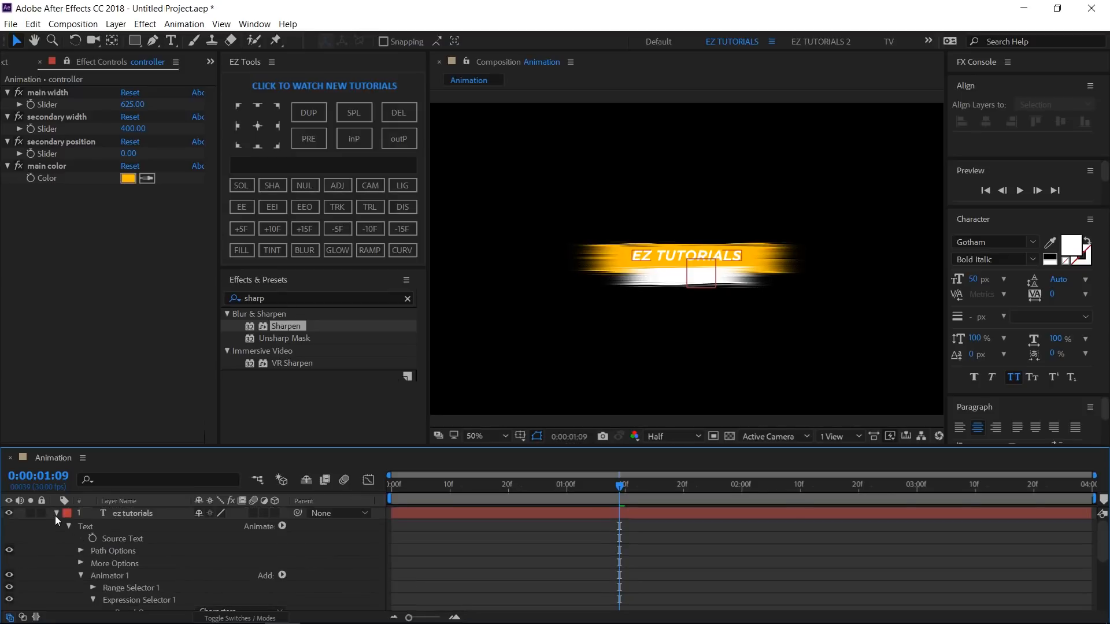
pyautogui.click(56, 513)
pyautogui.click(31, 513)
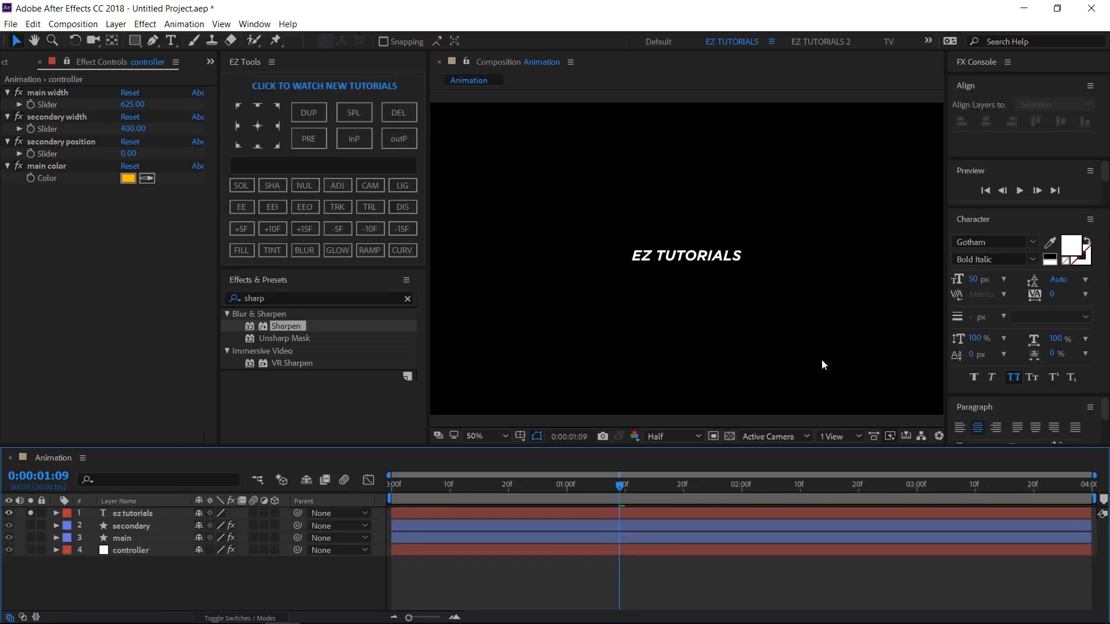
pyautogui.click(1021, 190)
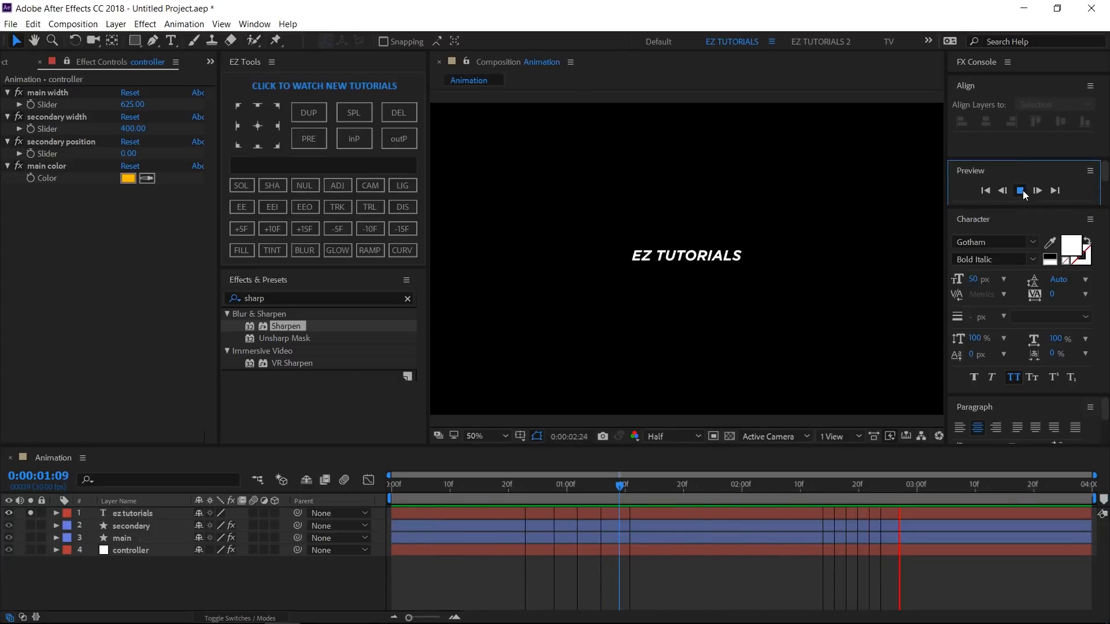
pyautogui.click(1021, 190)
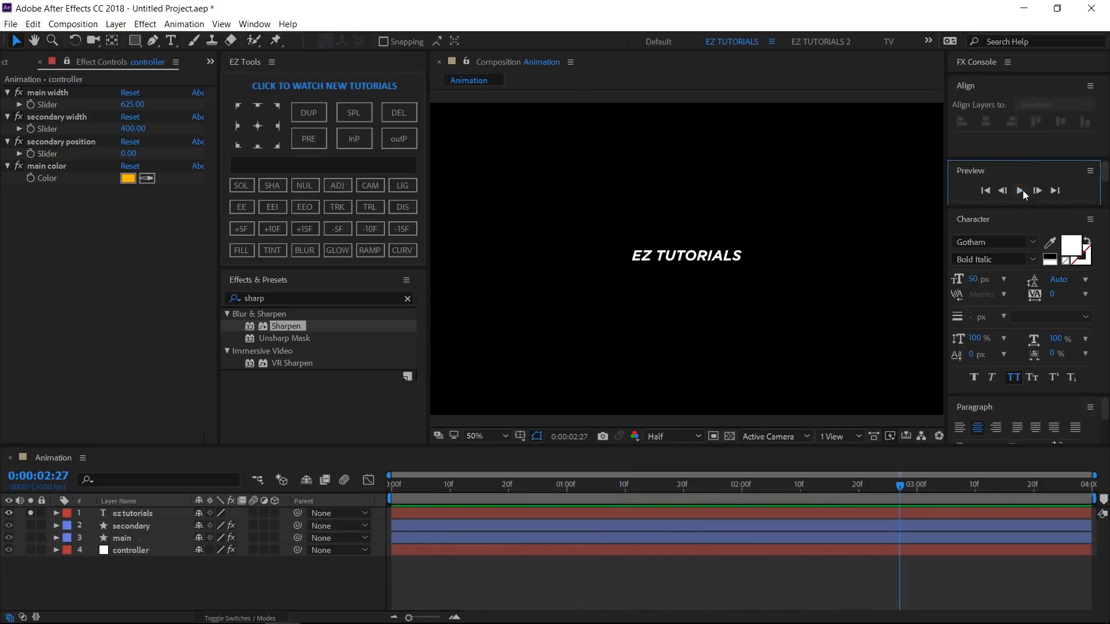
pyautogui.click(30, 513)
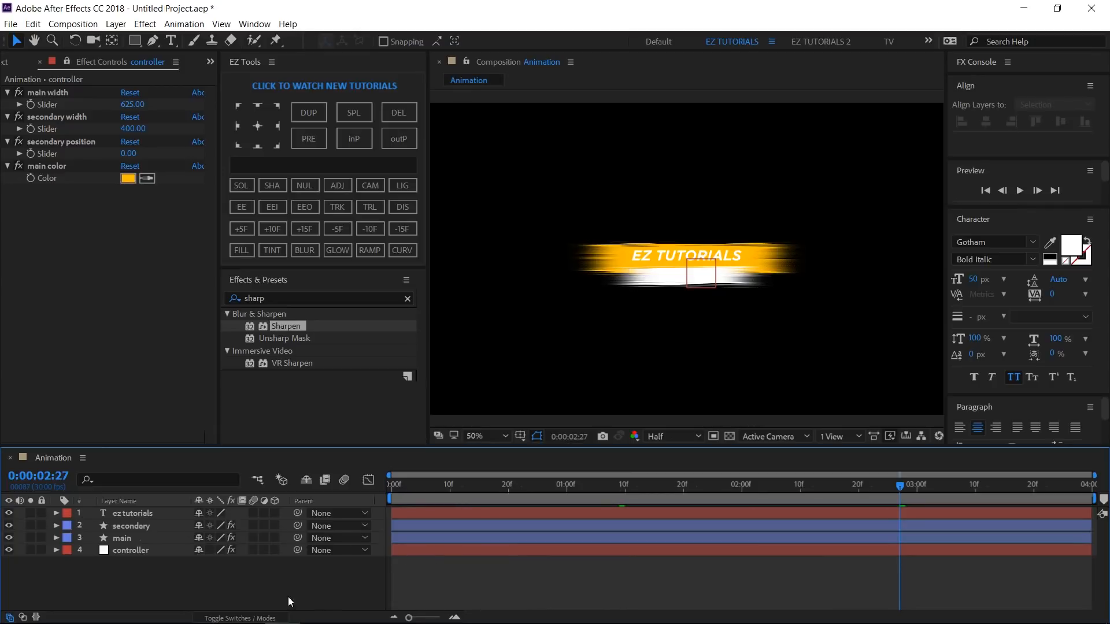
# - Place the ez tutorials layer beneath secondary and put a duplicate of it at the top of the layer stack
pyautogui.moveTo(137, 515); pyautogui.dragTo(137, 536)
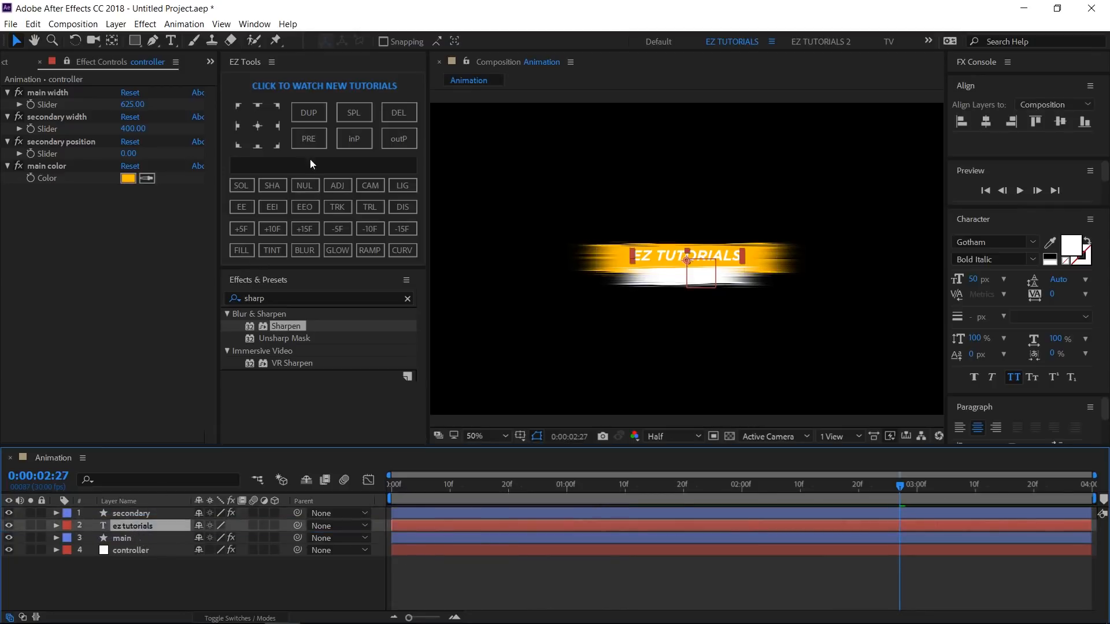
pyautogui.click(310, 114)
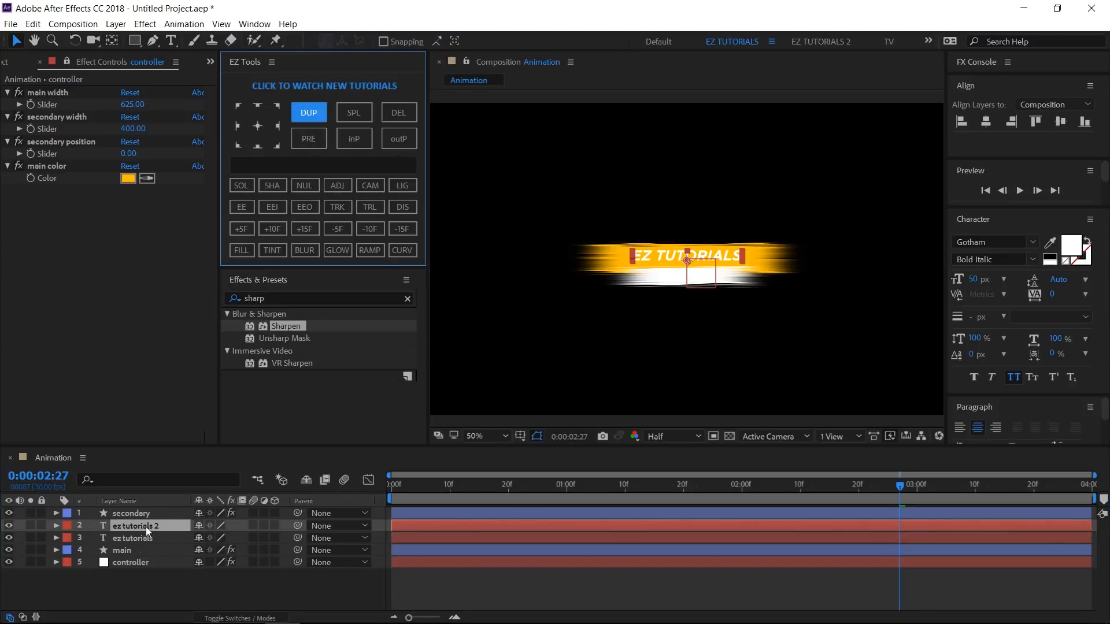
pyautogui.moveTo(146, 526); pyautogui.dragTo(144, 512)
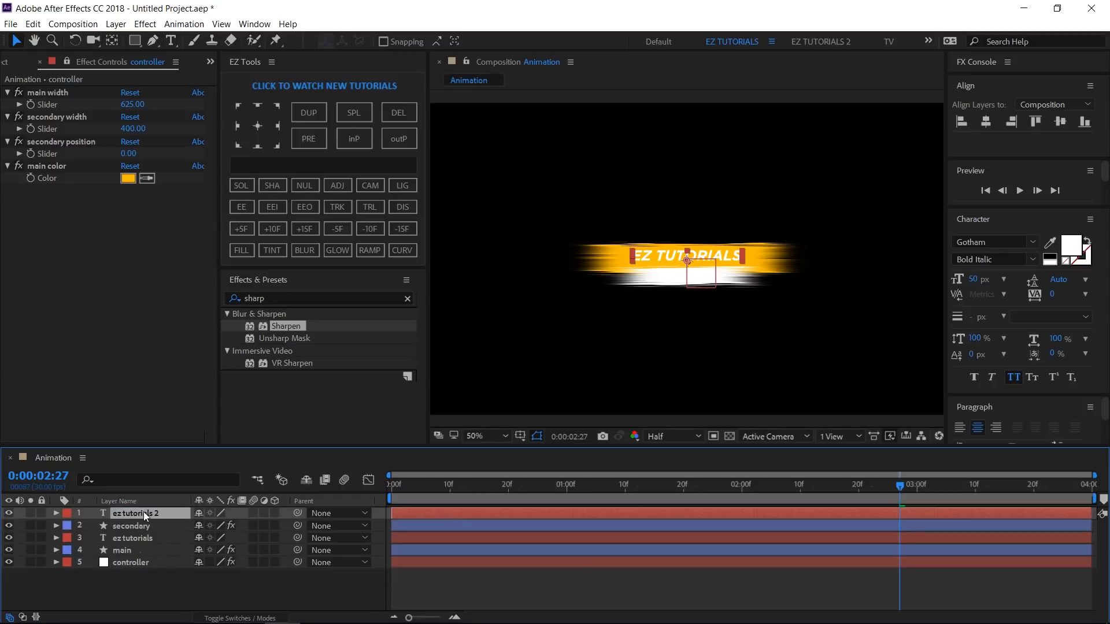
# - Set the duplicated text layer's font size to 35 px and its fill color to dark gray 232323
pyautogui.click(974, 279)
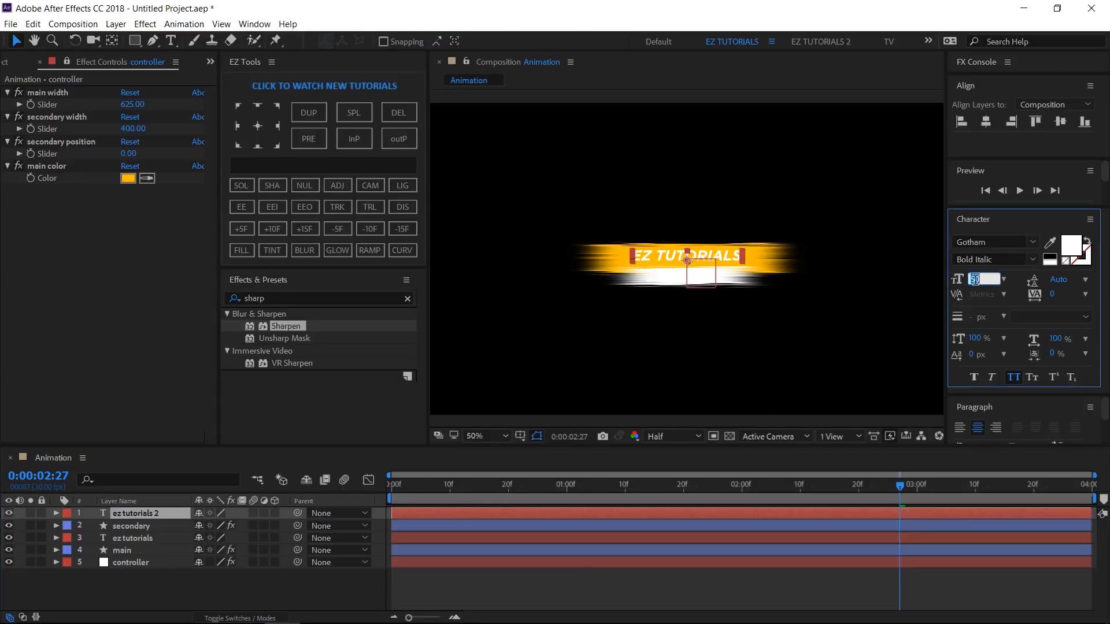
pyautogui.write('35')
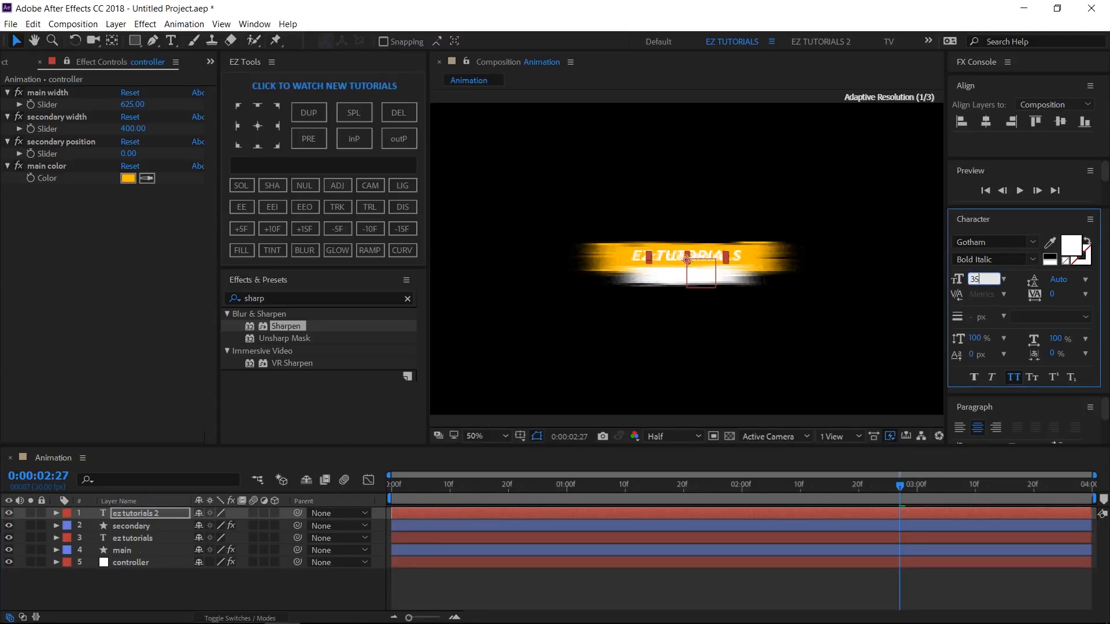
pyautogui.press('Return')
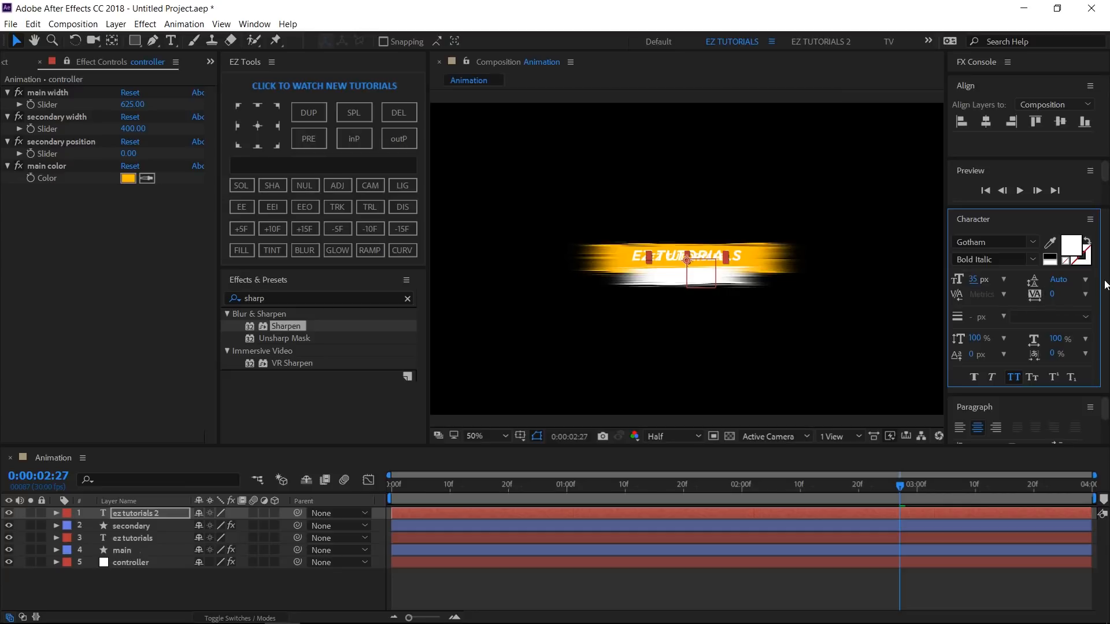
pyautogui.click(1077, 257)
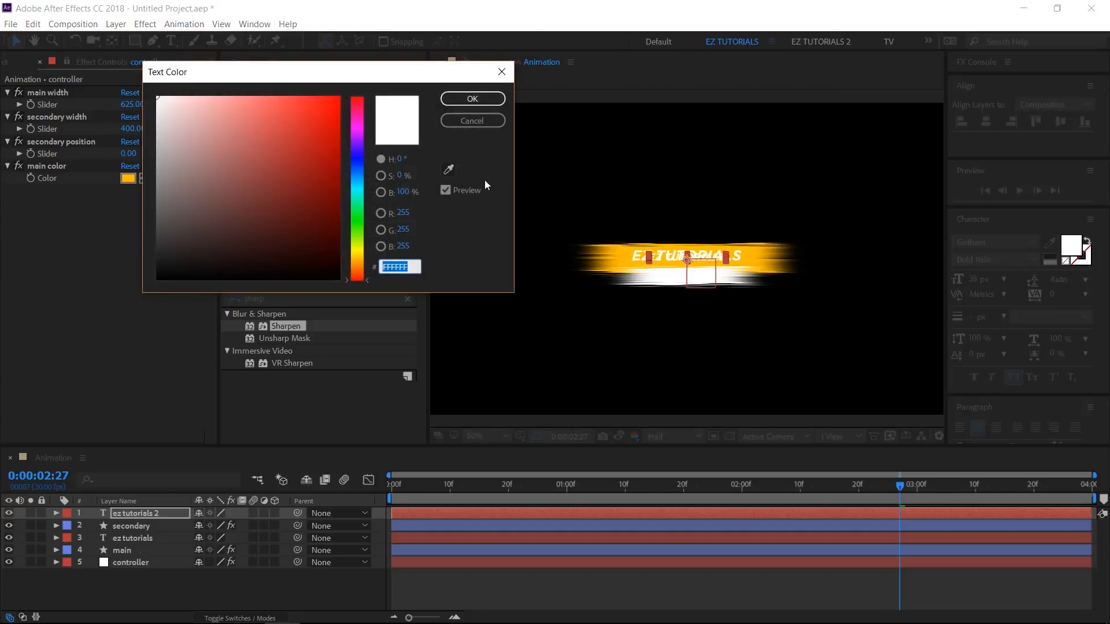
pyautogui.click(450, 170)
pyautogui.click(483, 148)
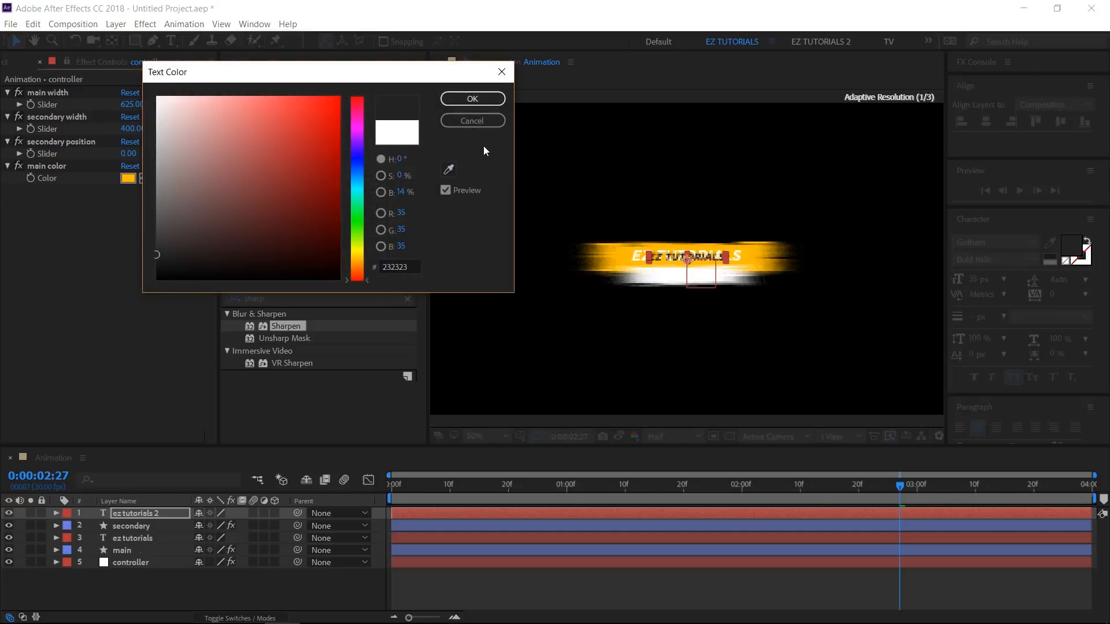
pyautogui.click(482, 99)
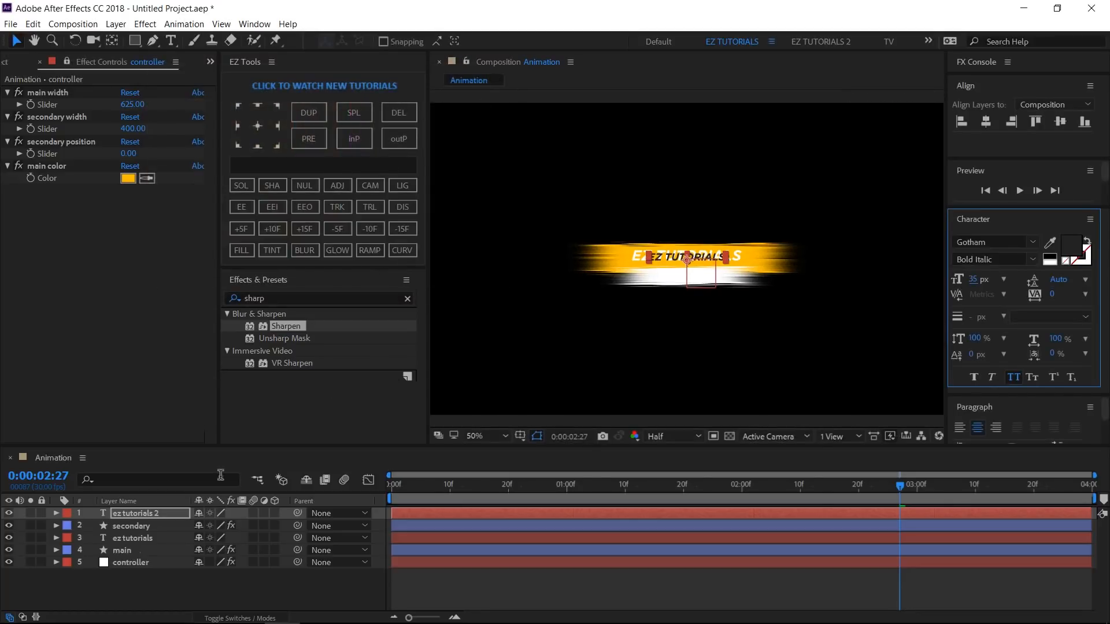
# - Replace the duplicated layer's text with "tips & tricks"
pyautogui.doubleClick(134, 515)
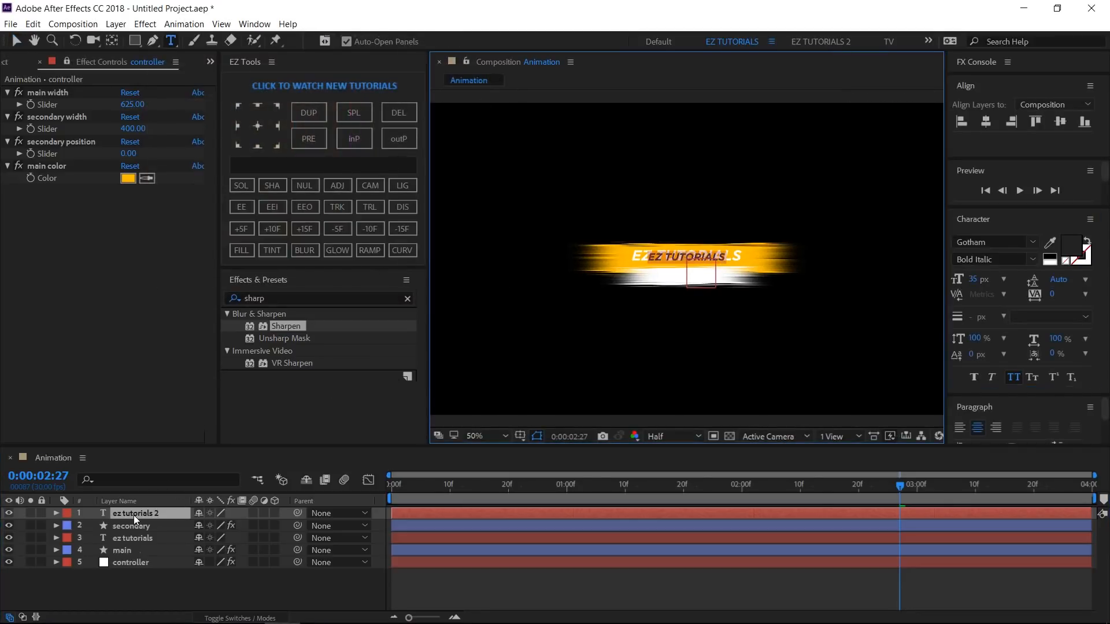
pyautogui.write('tip')
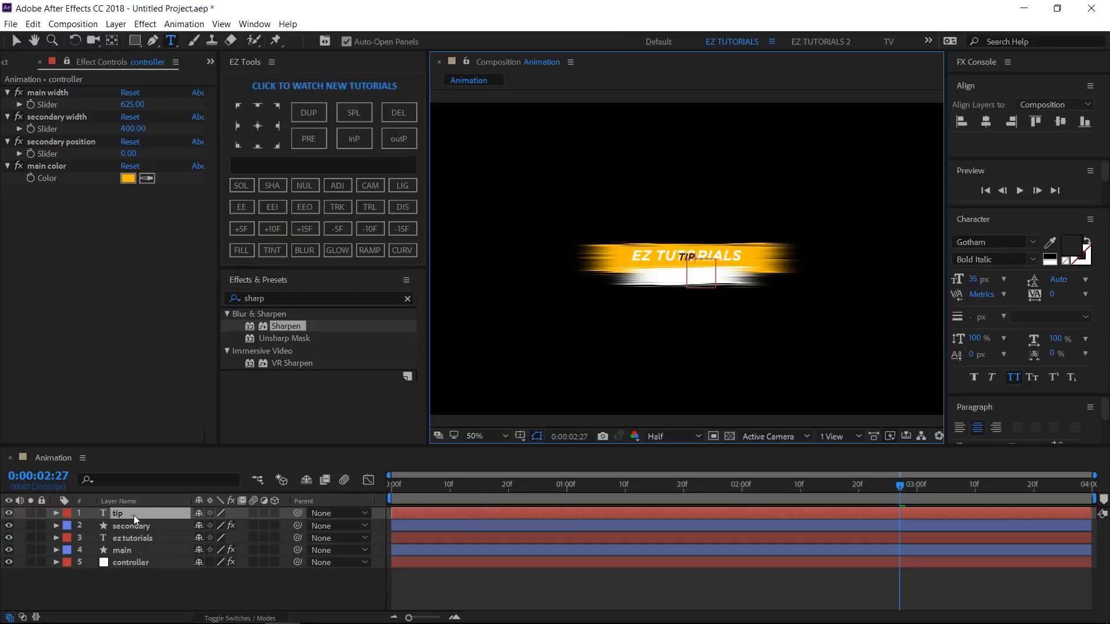
pyautogui.write('s & tricks')
# - Lower the tips & tricks text onto the white secondary bar by setting its vertical position to 612.5
pyautogui.click(142, 513)
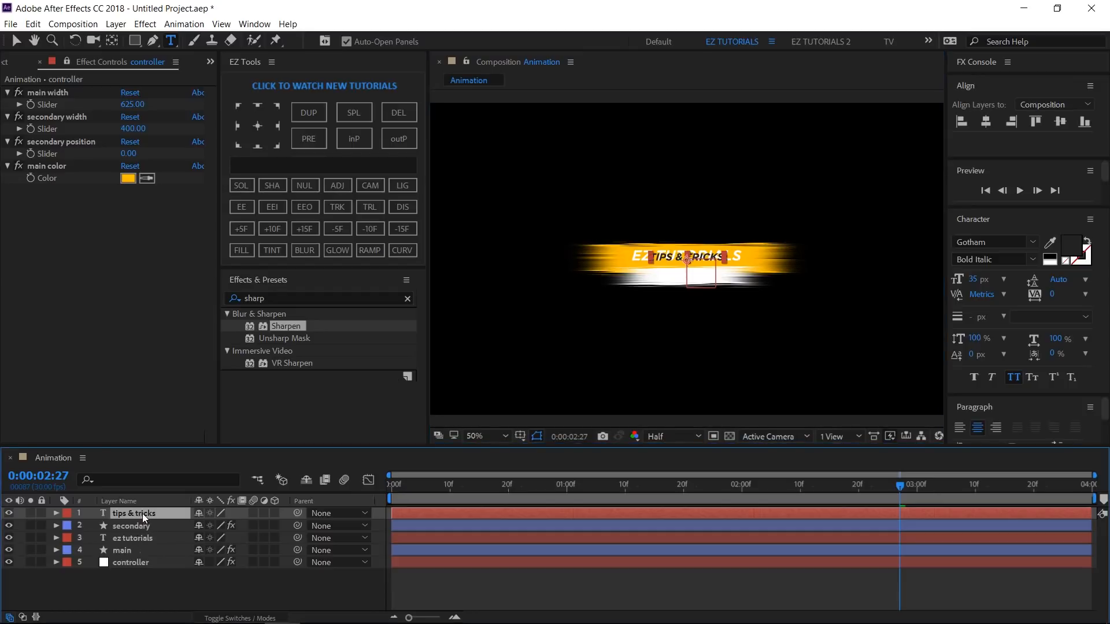
pyautogui.press('p')
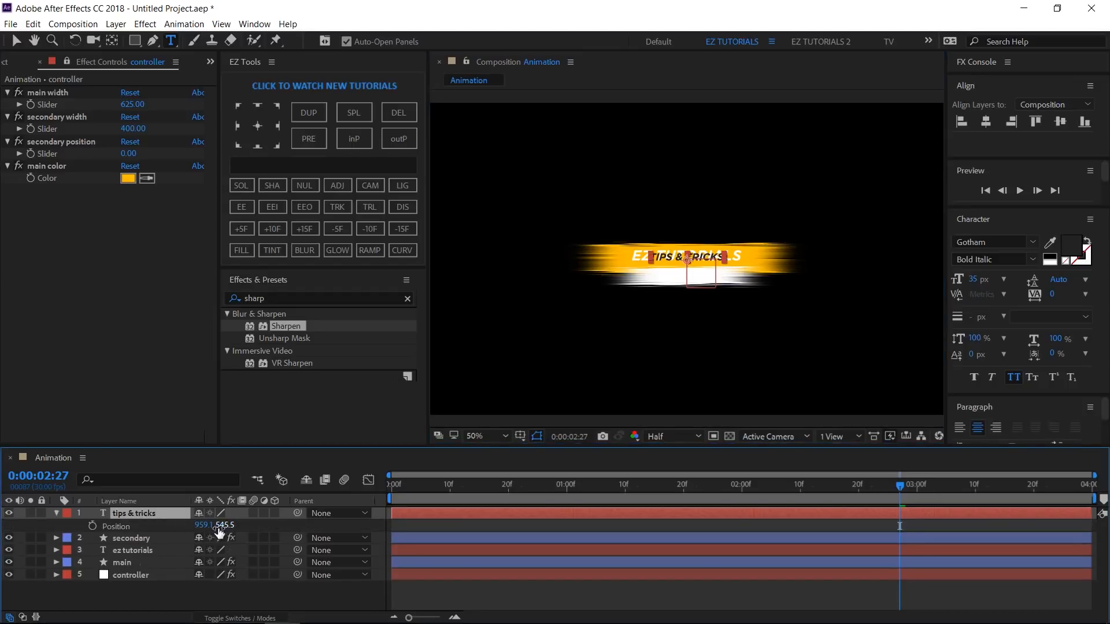
pyautogui.moveTo(225, 527); pyautogui.dragTo(262, 536)
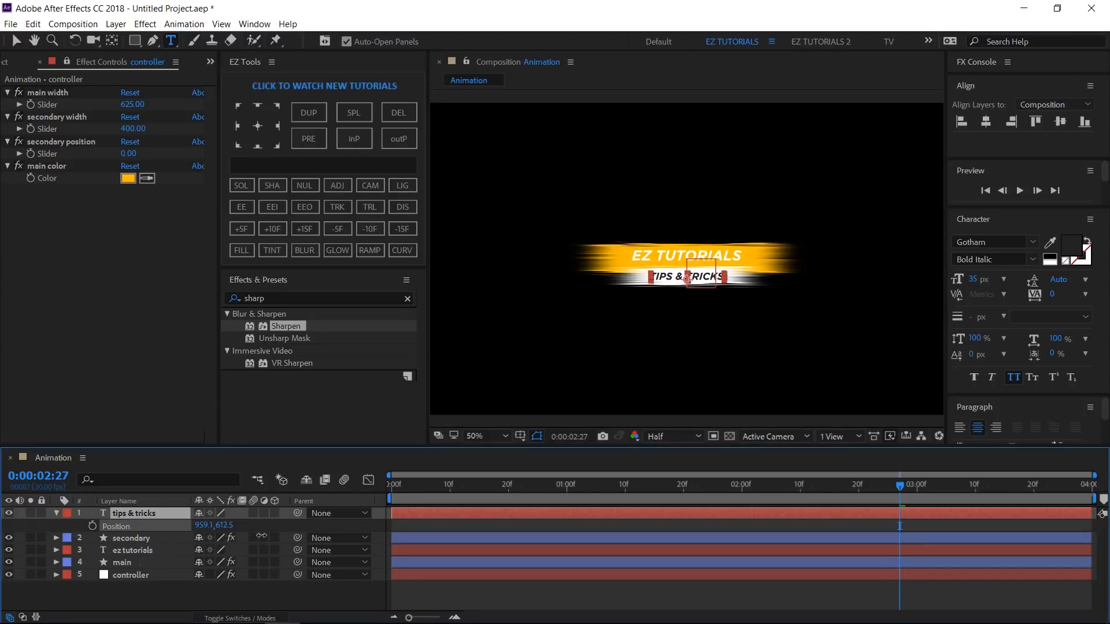
pyautogui.click(272, 601)
# - Parent the tips & tricks layer to secondary and test the link by temporarily changing the controller's secondary position
pyautogui.click(917, 489)
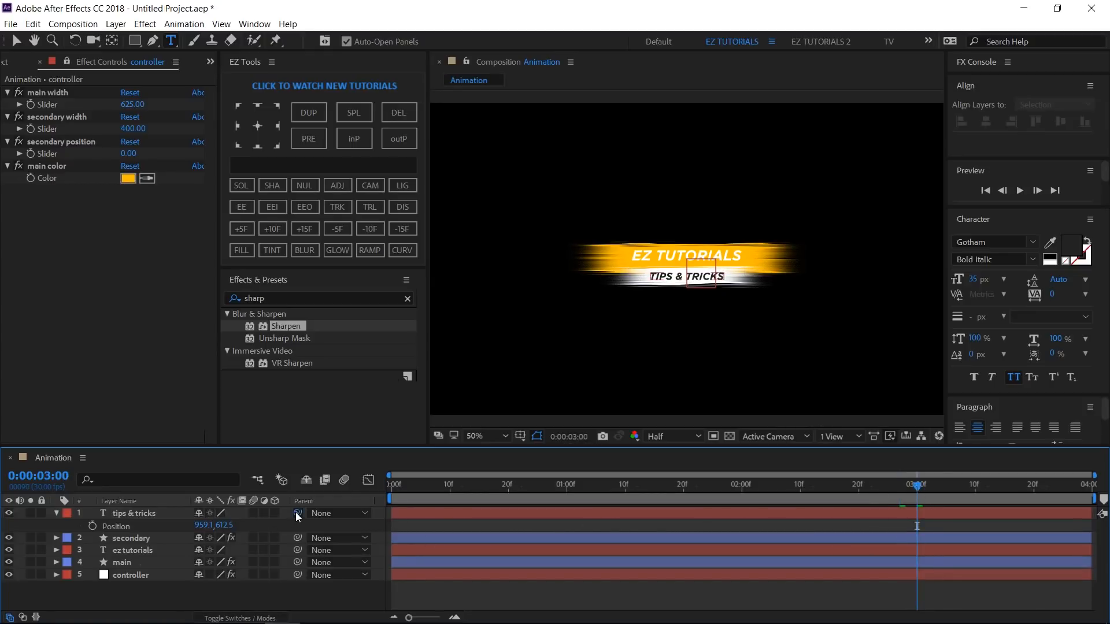
pyautogui.moveTo(296, 513); pyautogui.dragTo(134, 537)
pyautogui.moveTo(128, 154); pyautogui.dragTo(317, 183)
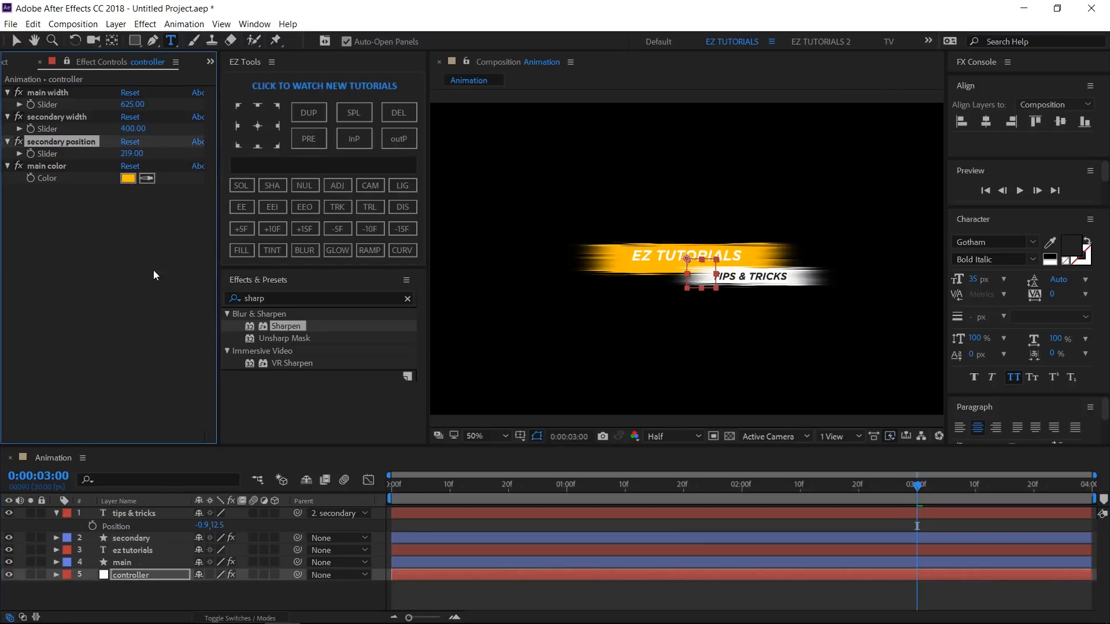
pyautogui.hotkey('ctrl', 'z')
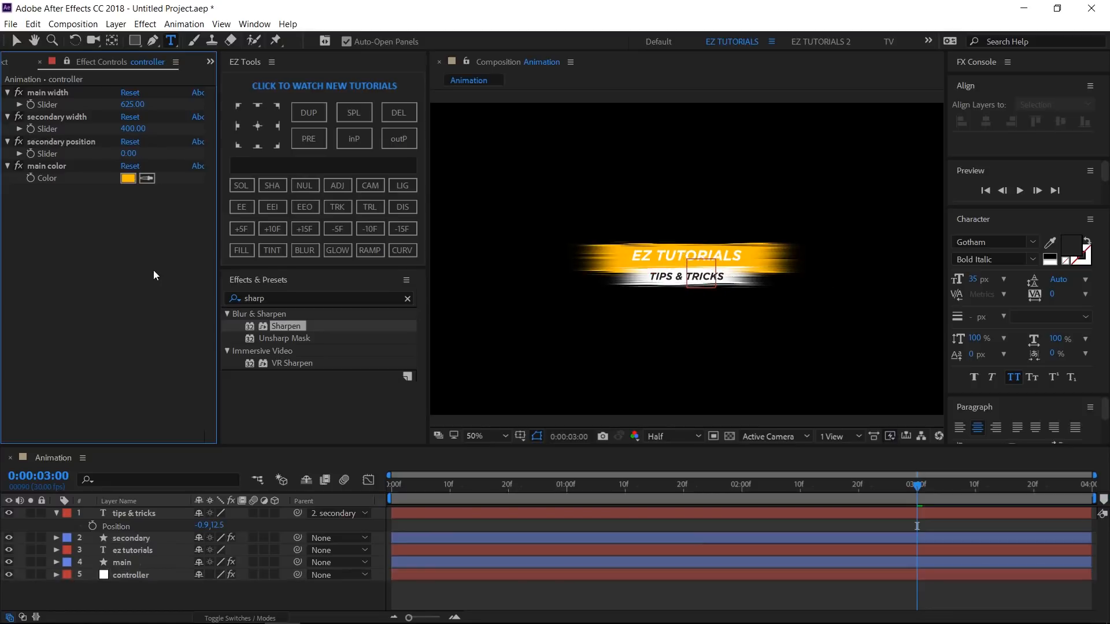
pyautogui.click(56, 514)
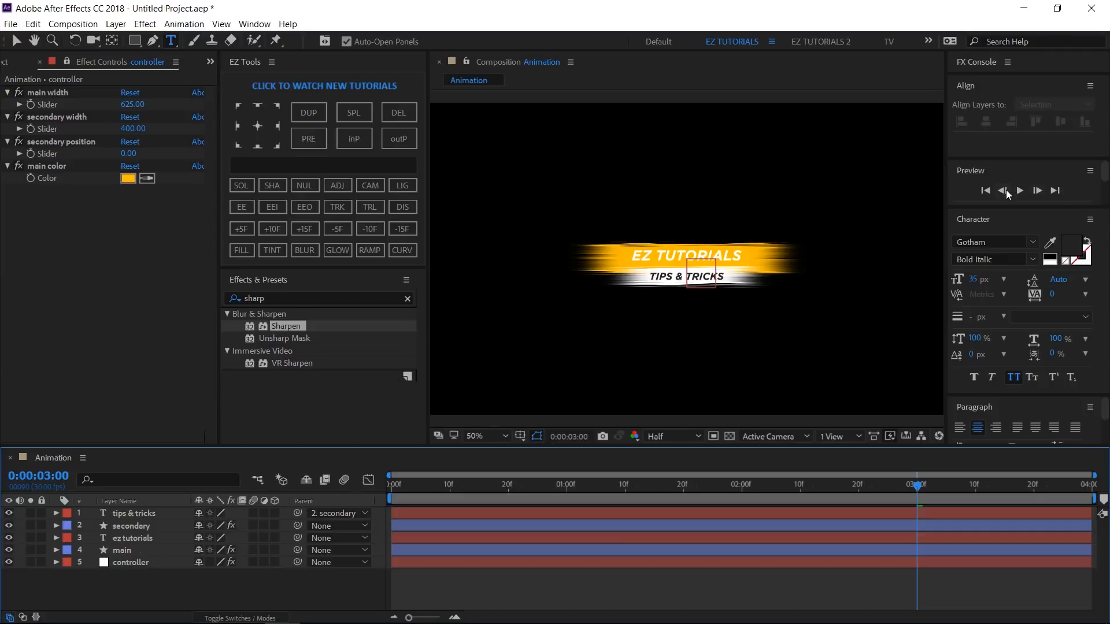
# - Move the in point of the ez tutorials layer to 0:00:00:05, five frames after the composition start
pyautogui.click(986, 192)
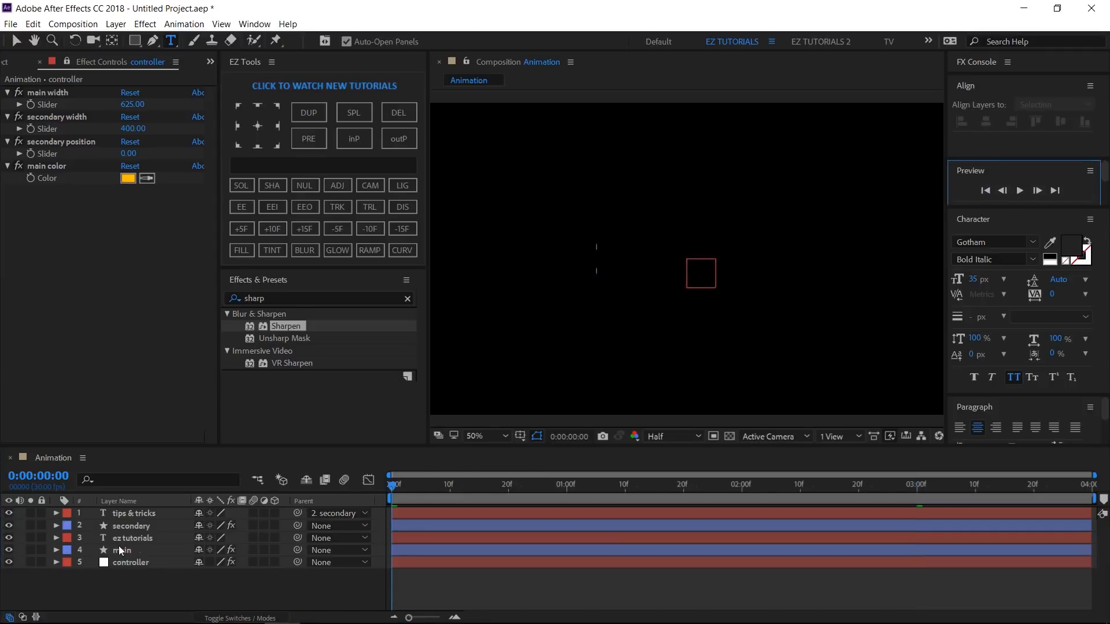
pyautogui.click(120, 549)
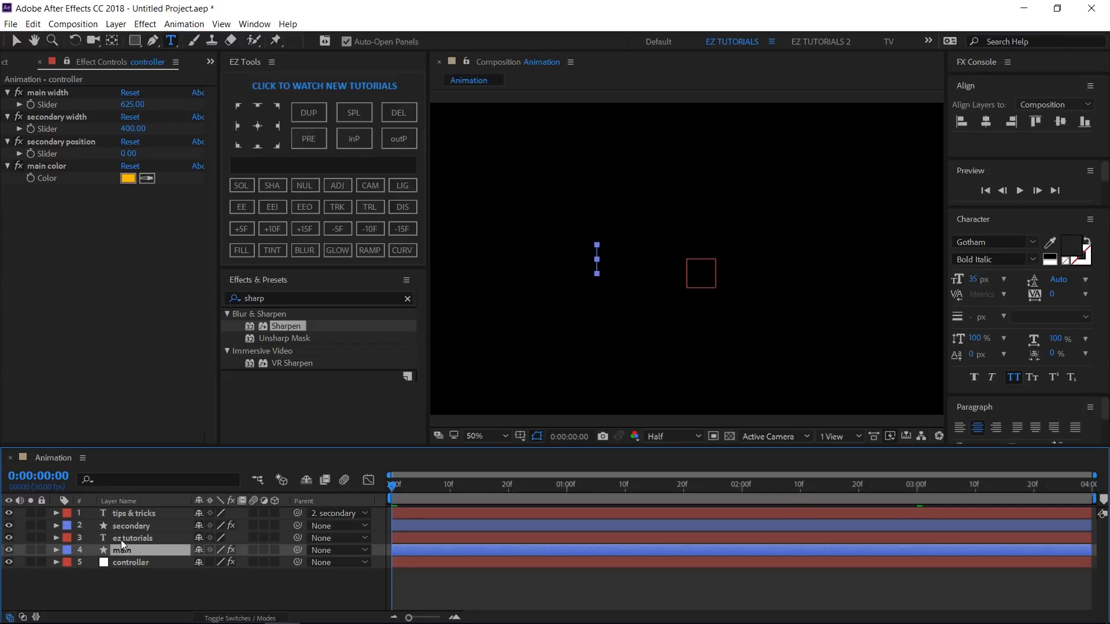
pyautogui.click(131, 576)
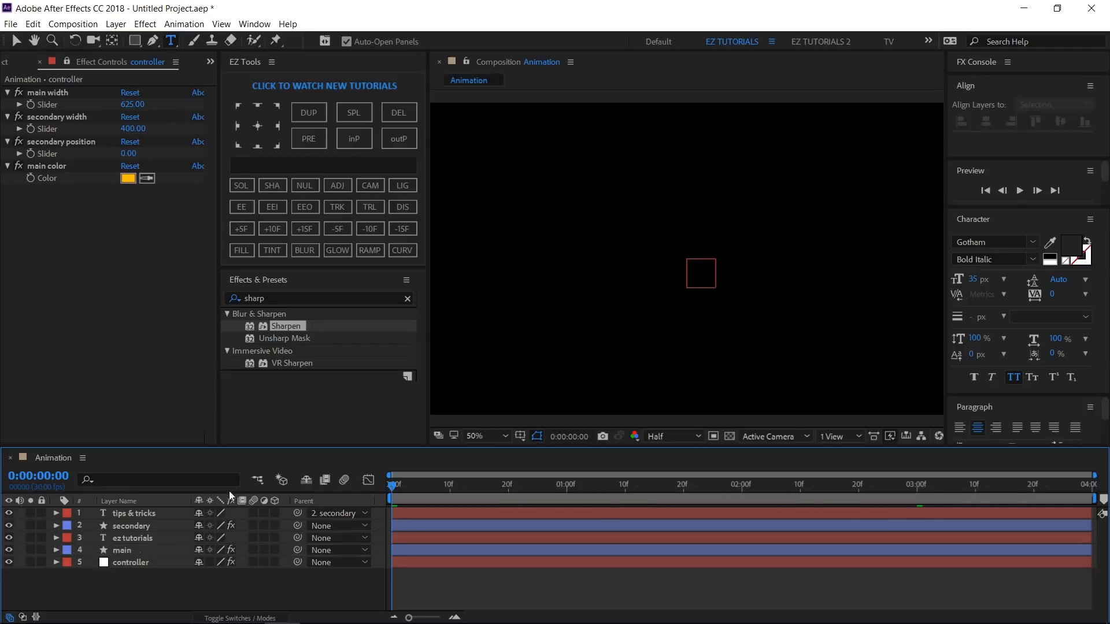
pyautogui.click(129, 538)
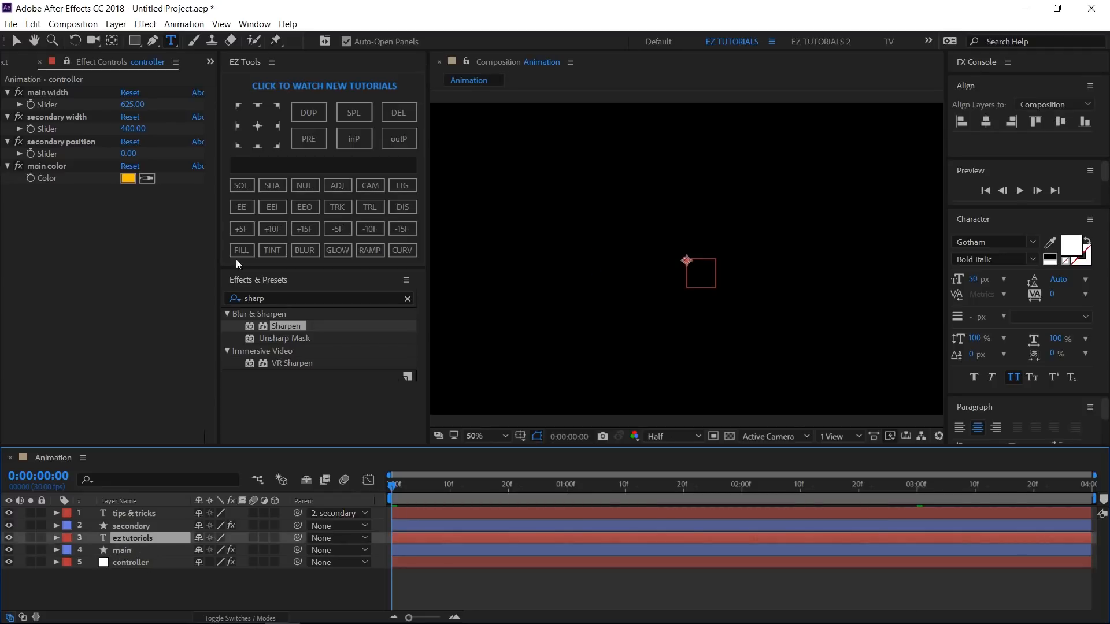
pyautogui.click(238, 231)
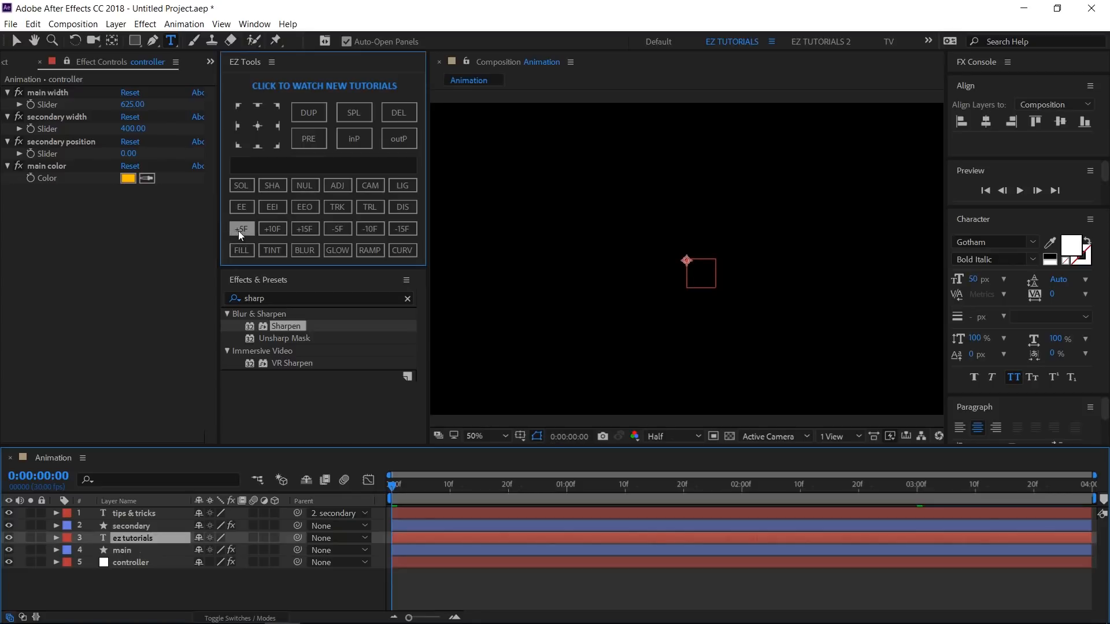
pyautogui.click(355, 144)
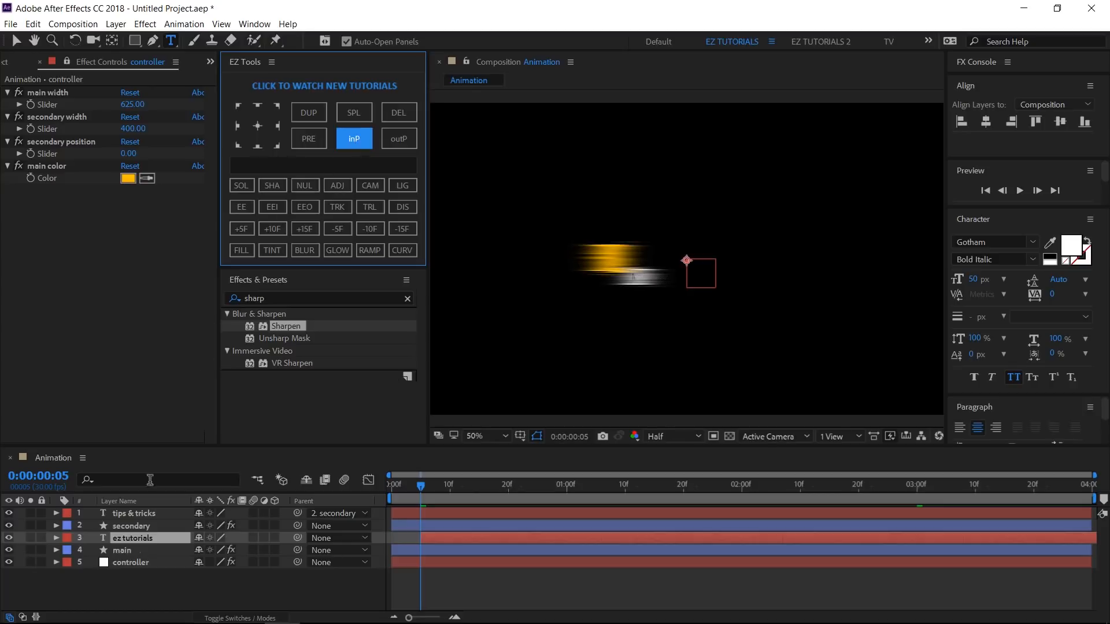
# - Set the in point of the secondary layer to 0:00:00:10 and of the tips & tricks layer to 0:00:00:15
pyautogui.click(128, 526)
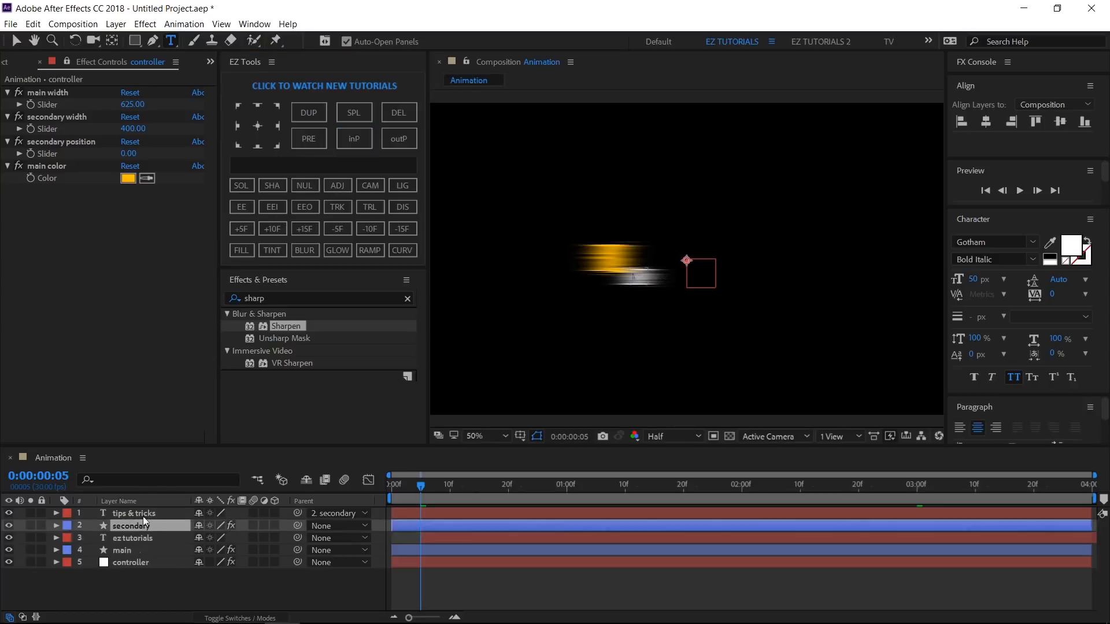
pyautogui.click(246, 223)
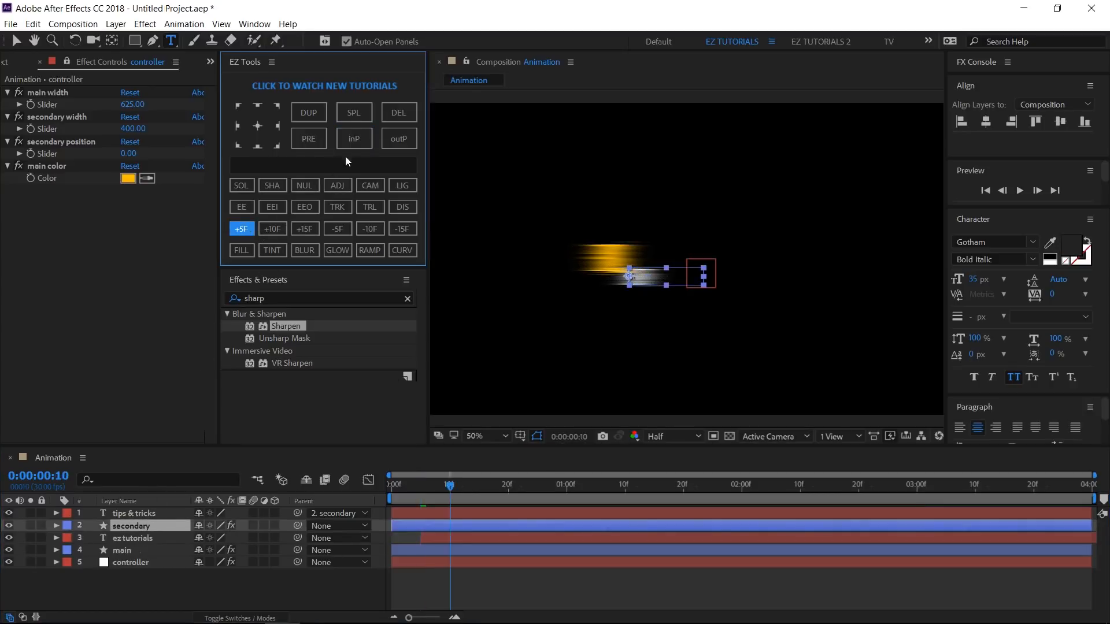
pyautogui.click(352, 139)
pyautogui.click(123, 513)
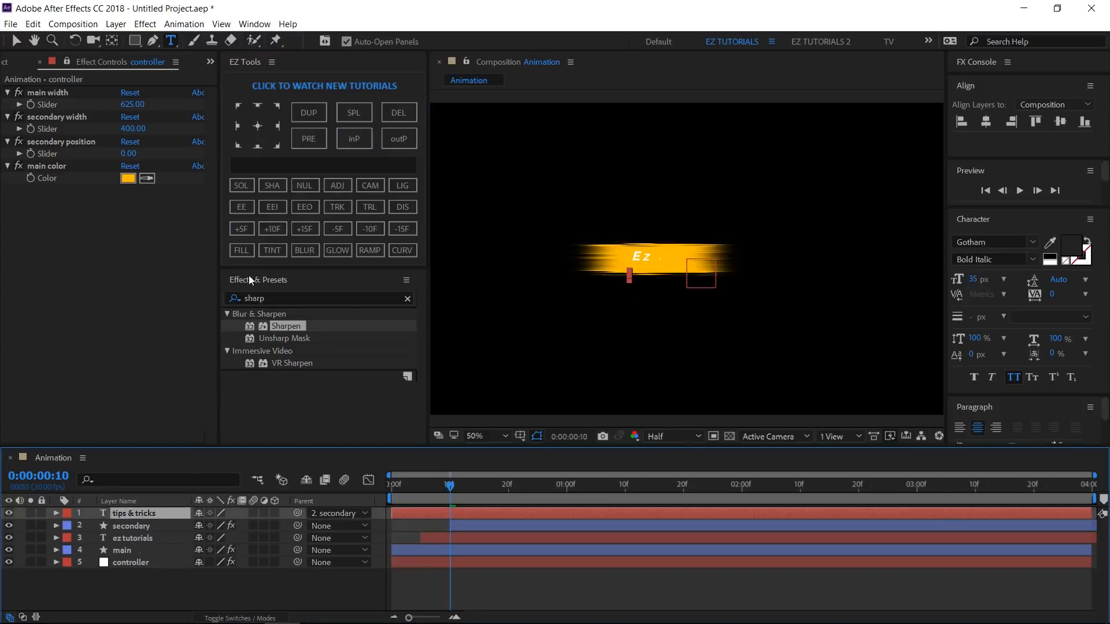
pyautogui.click(239, 229)
pyautogui.click(359, 145)
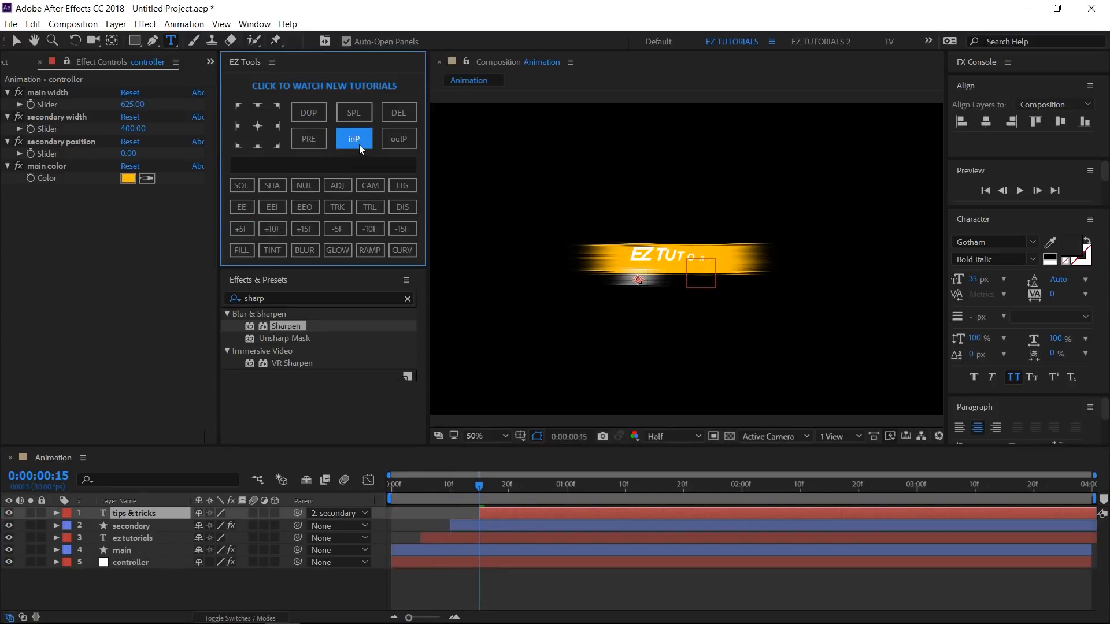
# - Preview the staggered title animation from the start of the composition, stopping once both text lines have played in
pyautogui.click(986, 191)
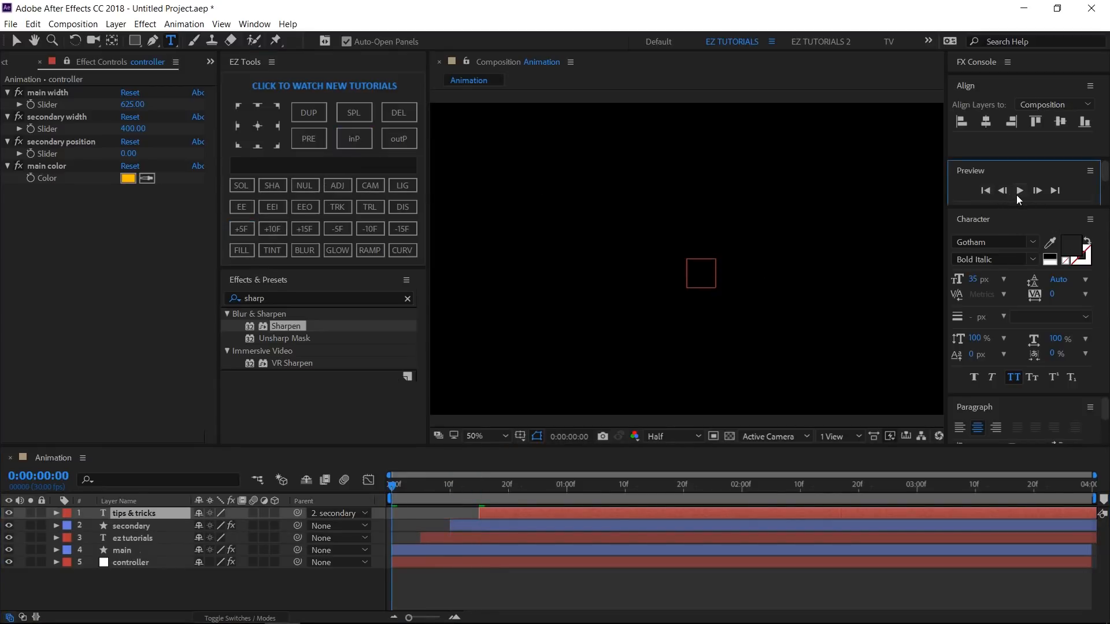
pyautogui.click(1020, 191)
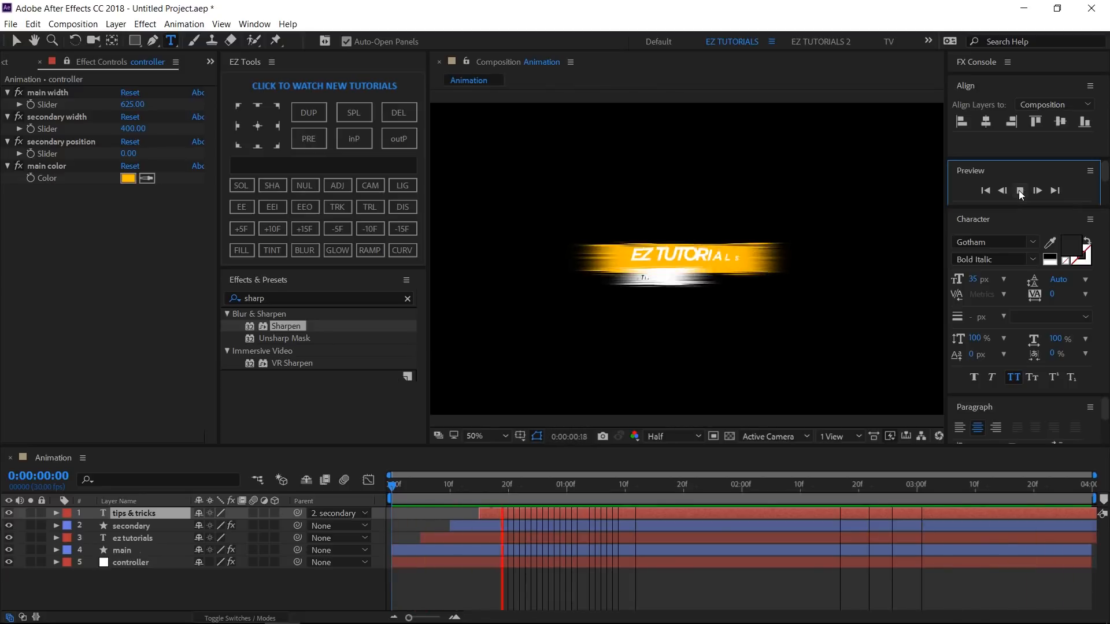
pyautogui.click(1020, 191)
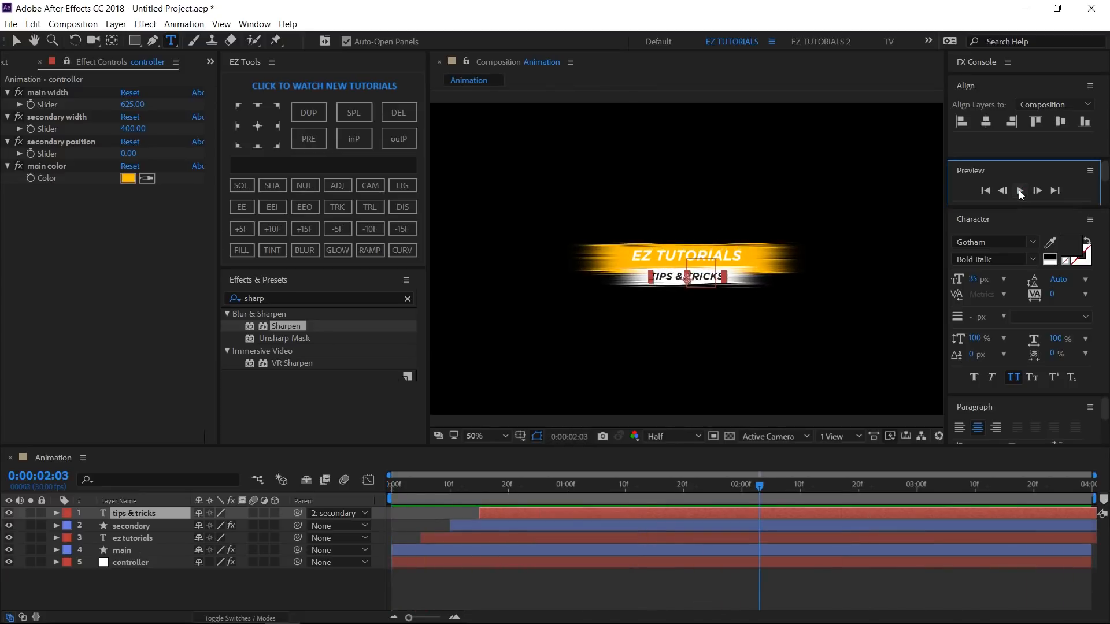
# - Replace the ez tutorials text with "this is your main tagline" and set the controller's main width to 800
pyautogui.doubleClick(132, 541)
pyautogui.write('this is')
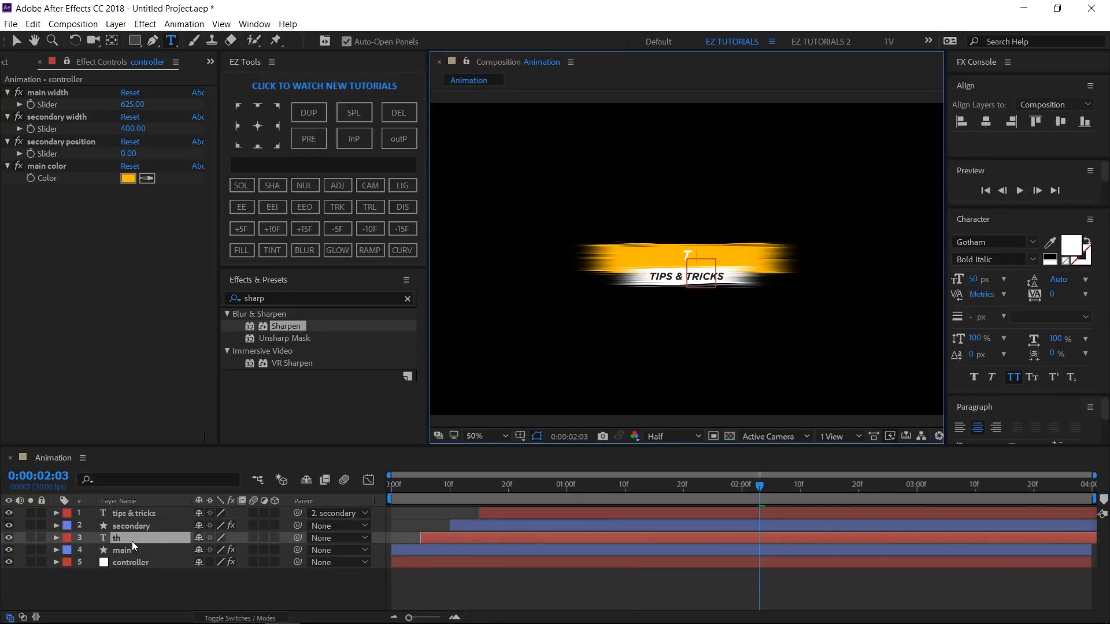
pyautogui.write(' your main tagline')
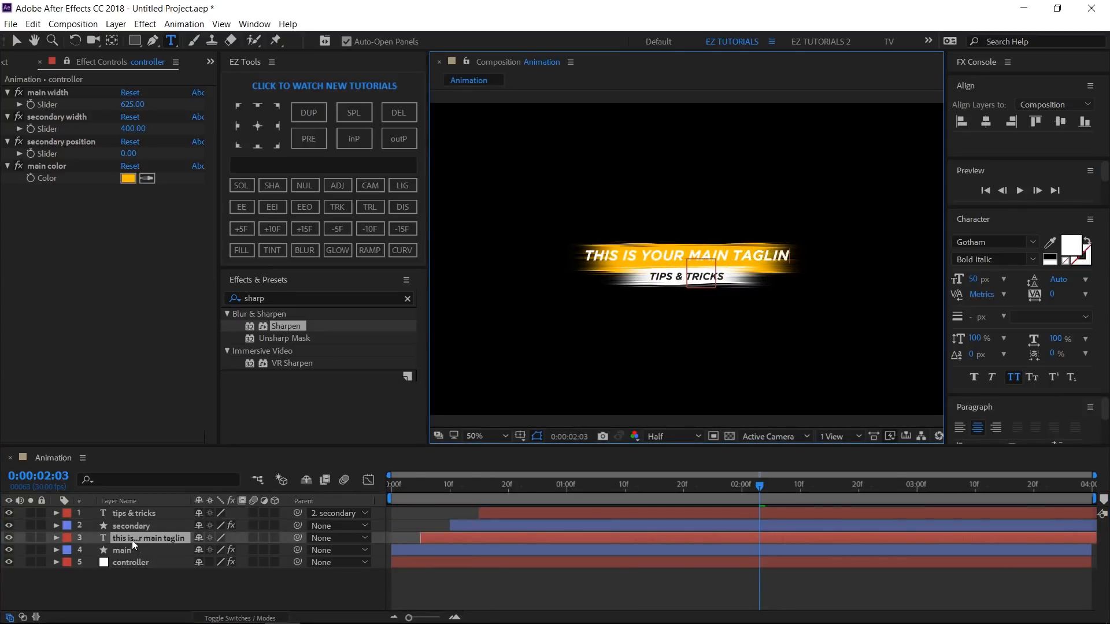
pyautogui.click(132, 104)
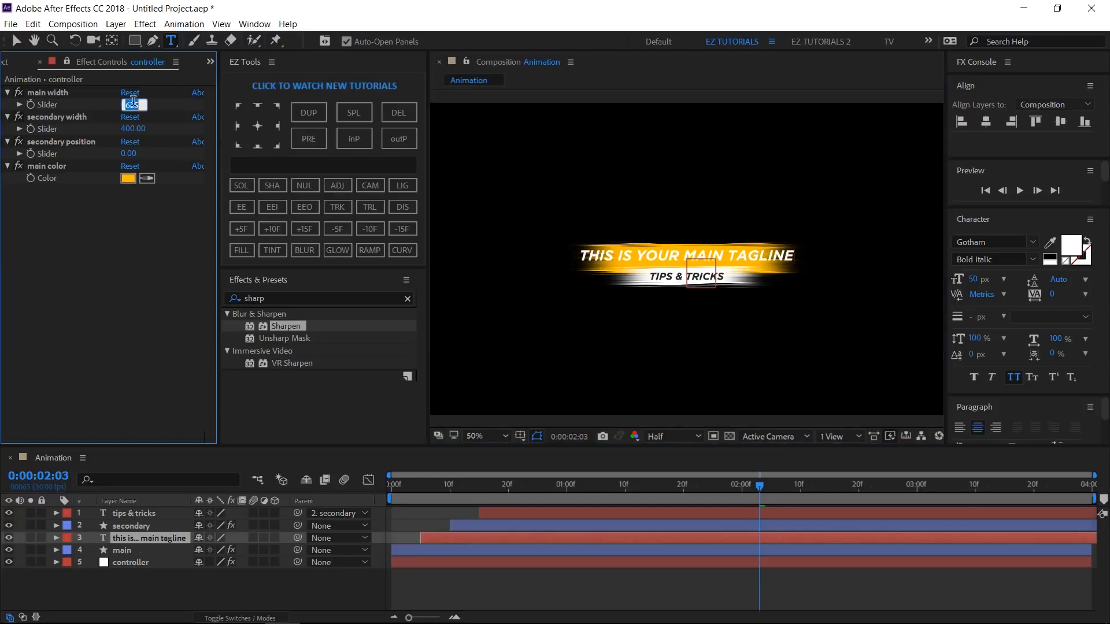
pyautogui.write('800')
pyautogui.press('Return')
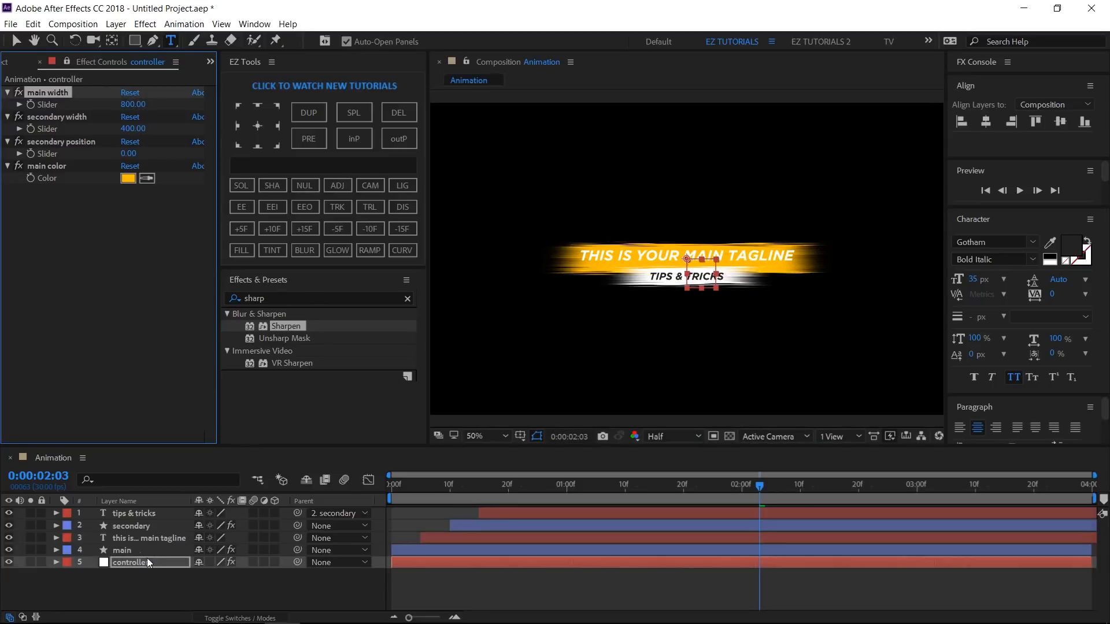
# - Replace the tips & tricks text with "secondary tagline" and set the controller's secondary width to 450
pyautogui.doubleClick(130, 516)
pyautogui.write('secondary')
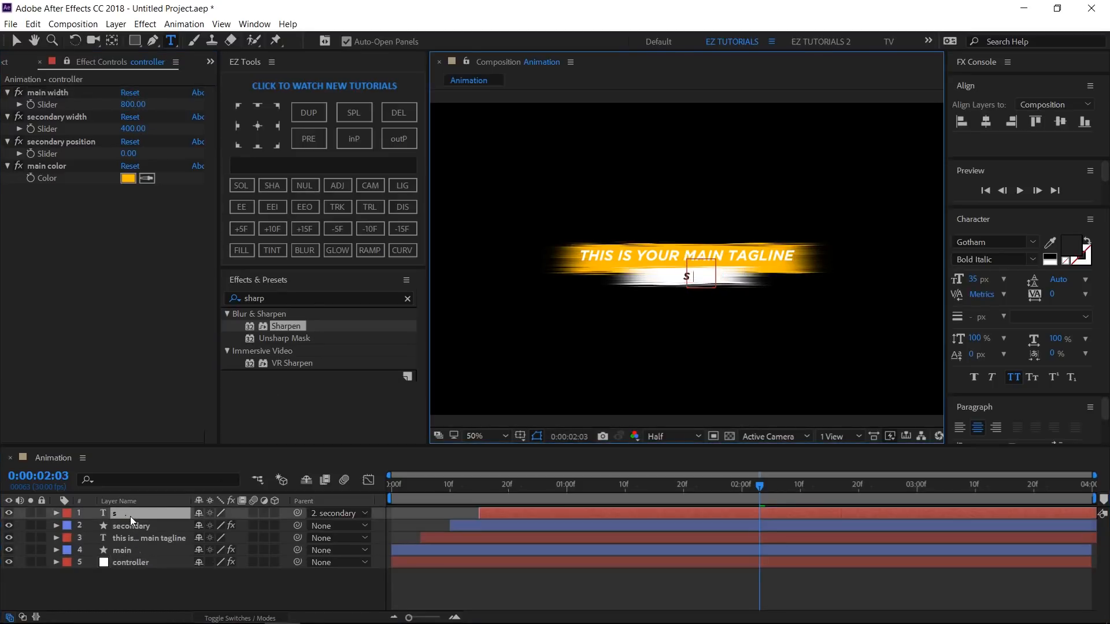
pyautogui.write(' tagline')
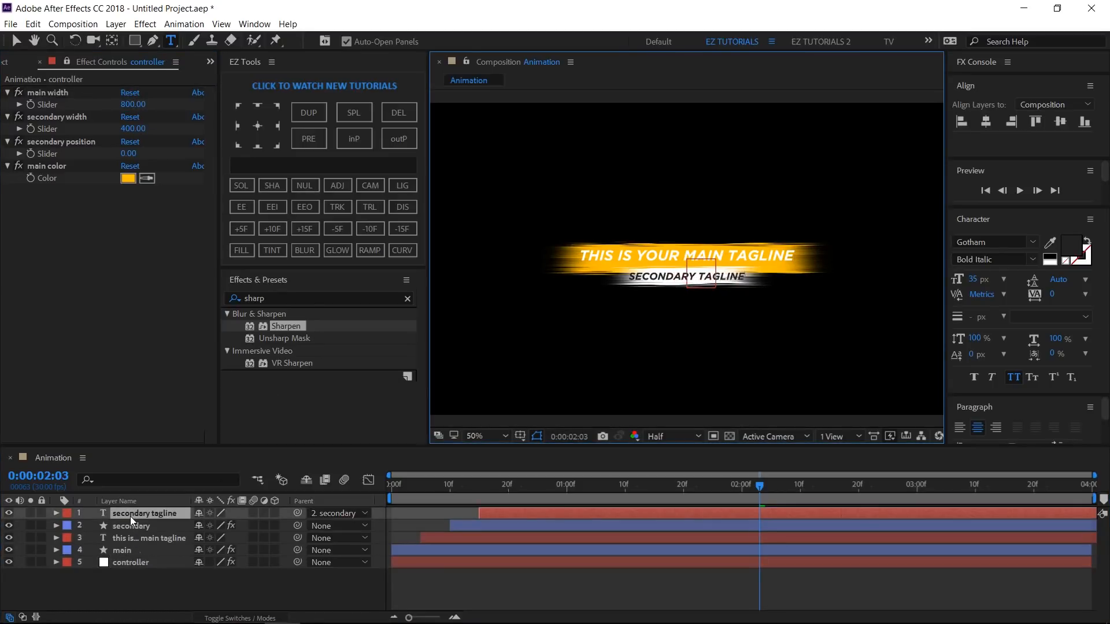
pyautogui.click(132, 129)
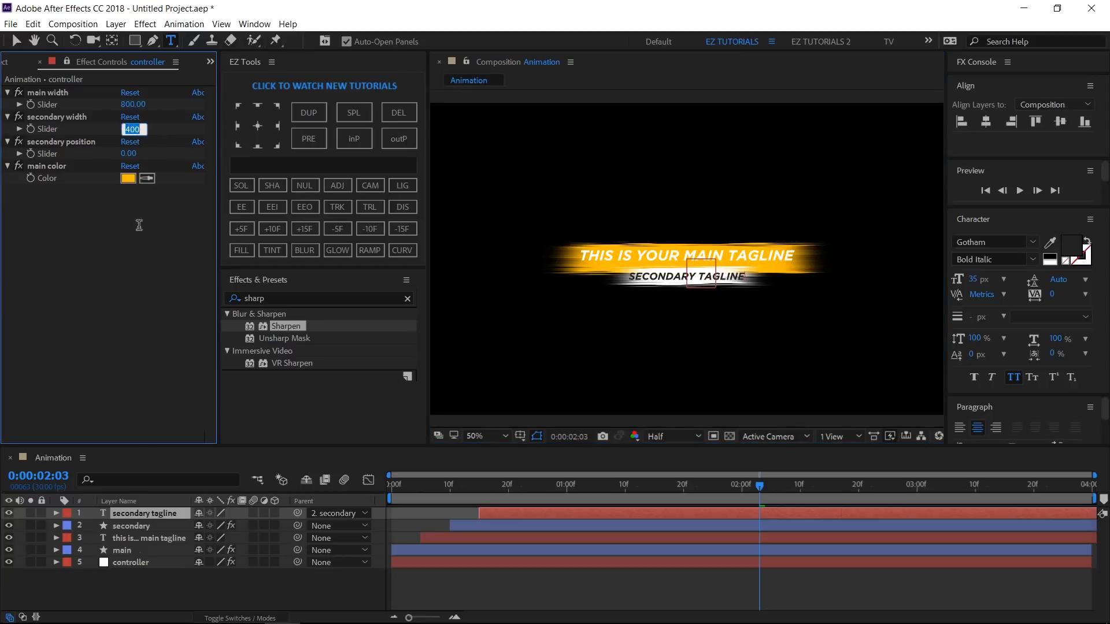
pyautogui.write('450')
pyautogui.press('Return')
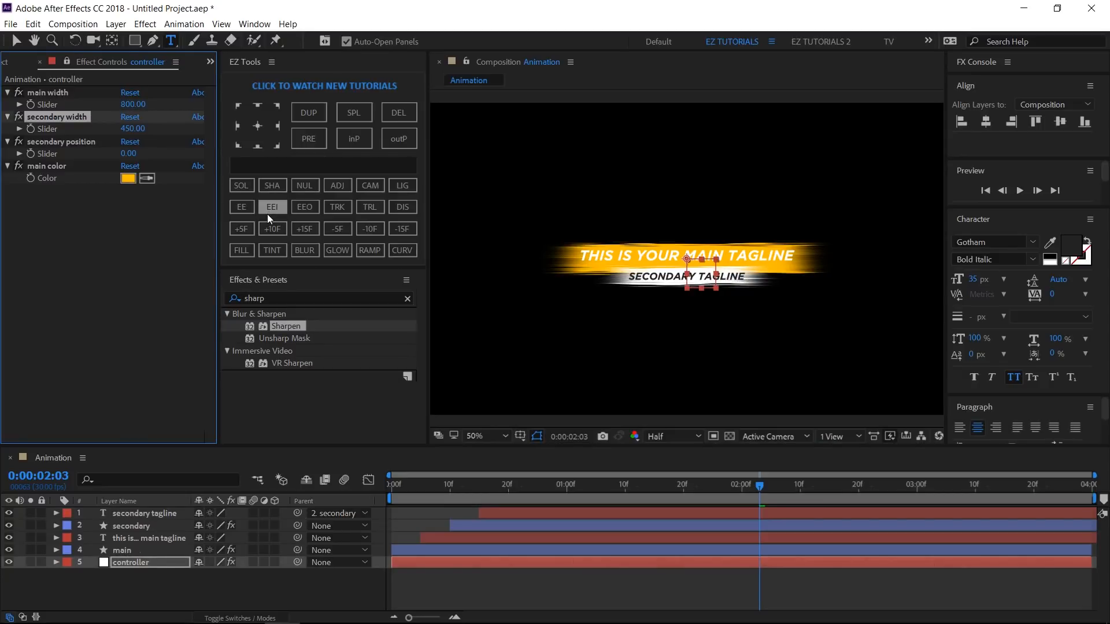
# - Set the controller's secondary position to 100 and its main color to blue 0083FF
pyautogui.click(128, 153)
pyautogui.write('100')
pyautogui.press('Return')
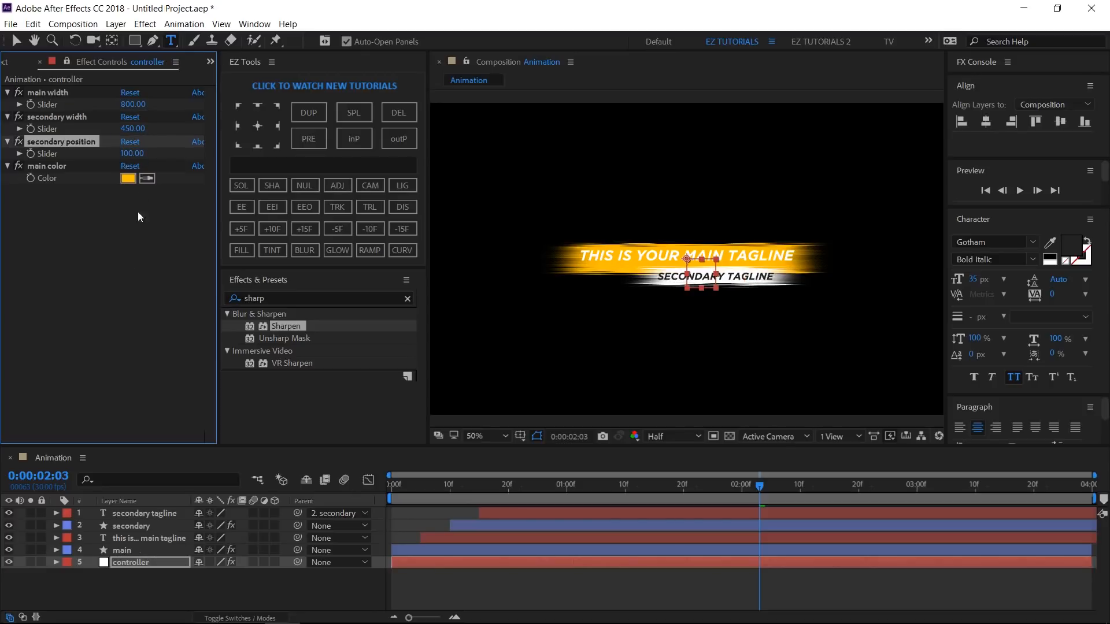
pyautogui.click(128, 179)
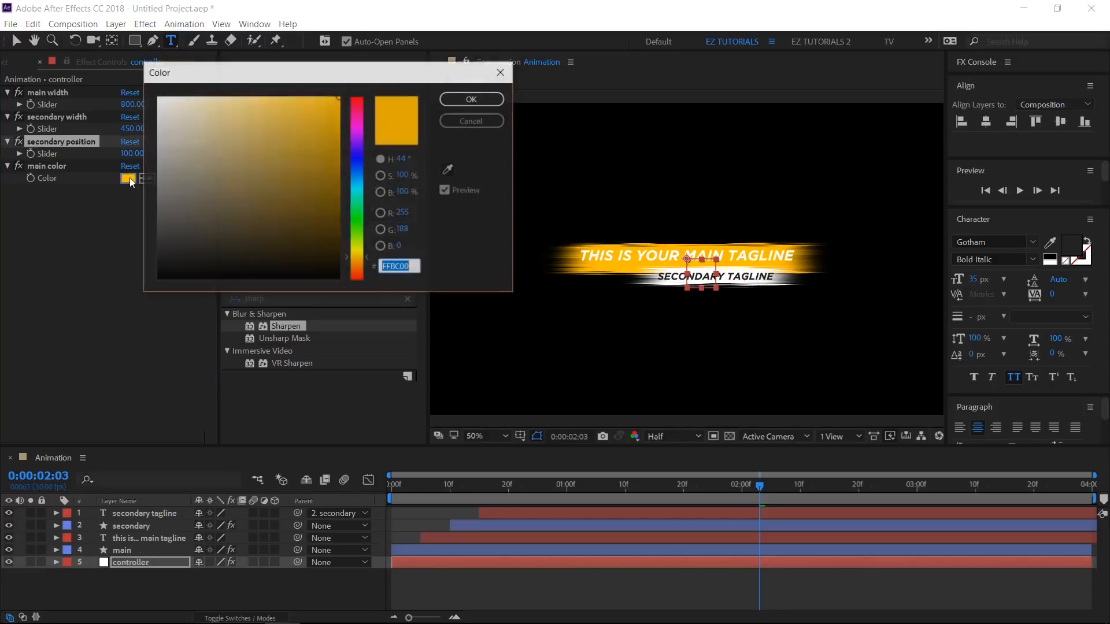
pyautogui.click(358, 173)
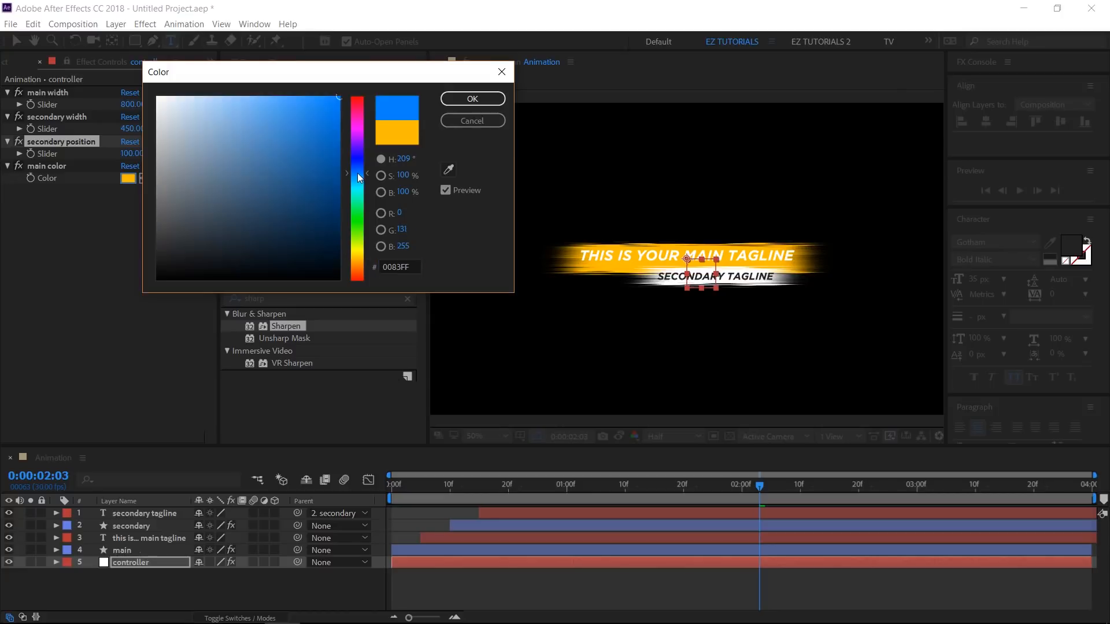
pyautogui.click(472, 99)
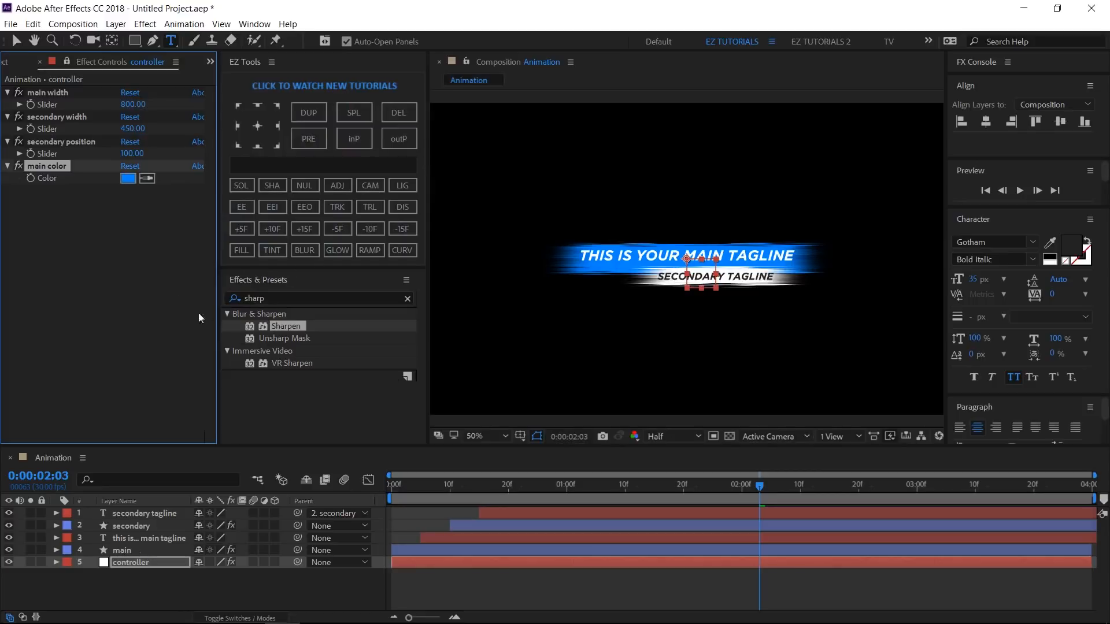
# - Create a new 1920 x 1080, 30 fps composition named "Lower third" with a duration of 8 seconds
pyautogui.click(6, 66)
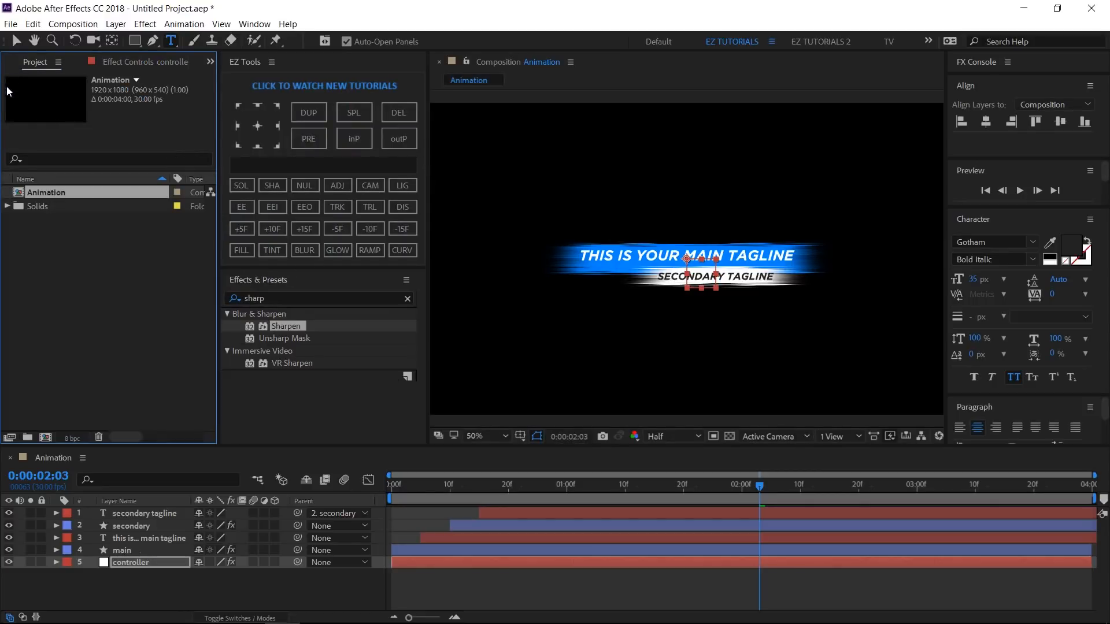
pyautogui.click(46, 438)
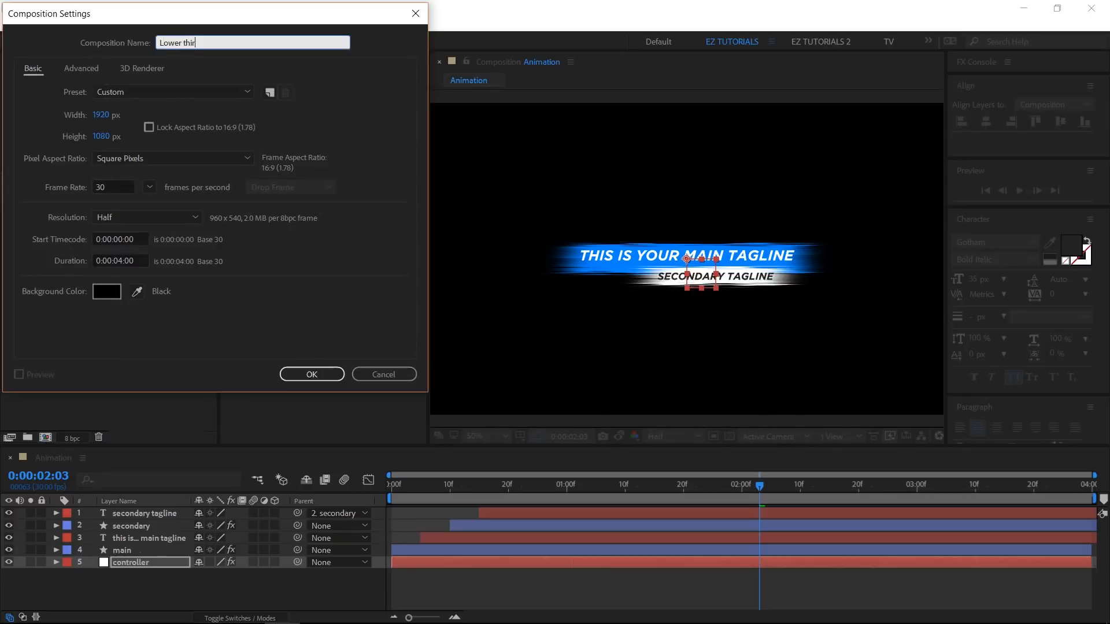
pyautogui.click(118, 260)
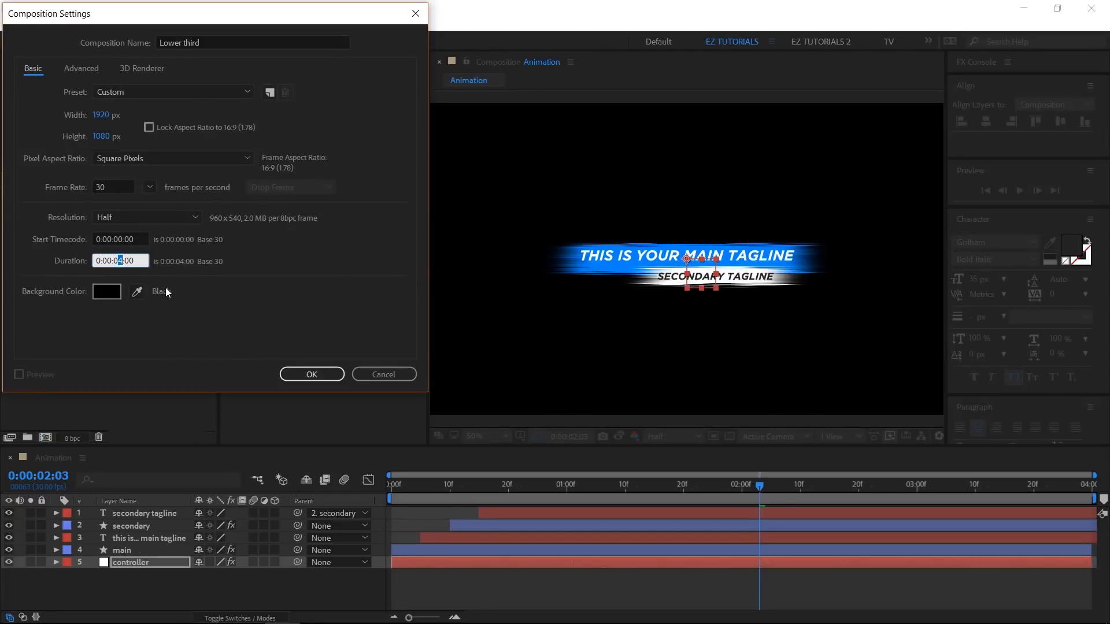
pyautogui.click(296, 375)
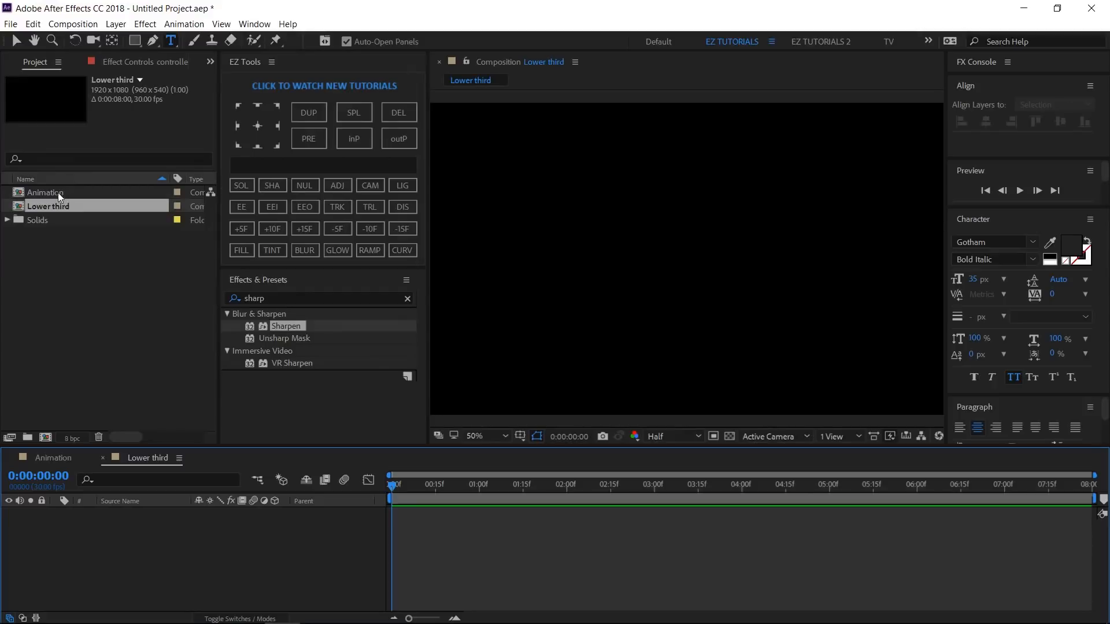
# - Place two copies of the Animation composition in Lower third, with the upper copy starting at 0:00:04:00
pyautogui.moveTo(58, 192); pyautogui.dragTo(84, 519)
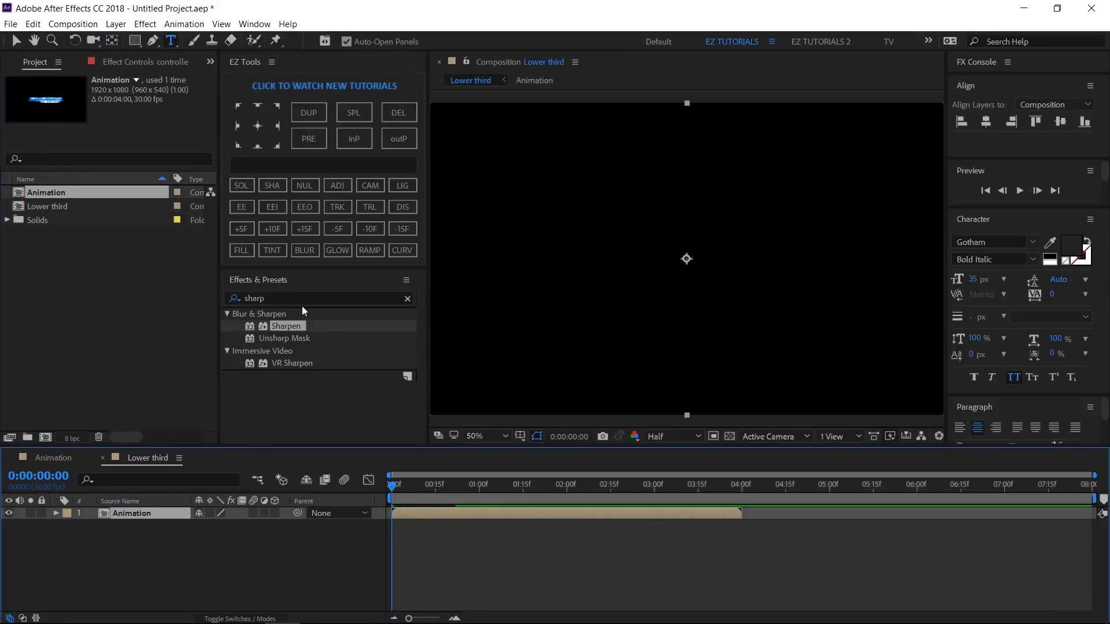
pyautogui.click(309, 114)
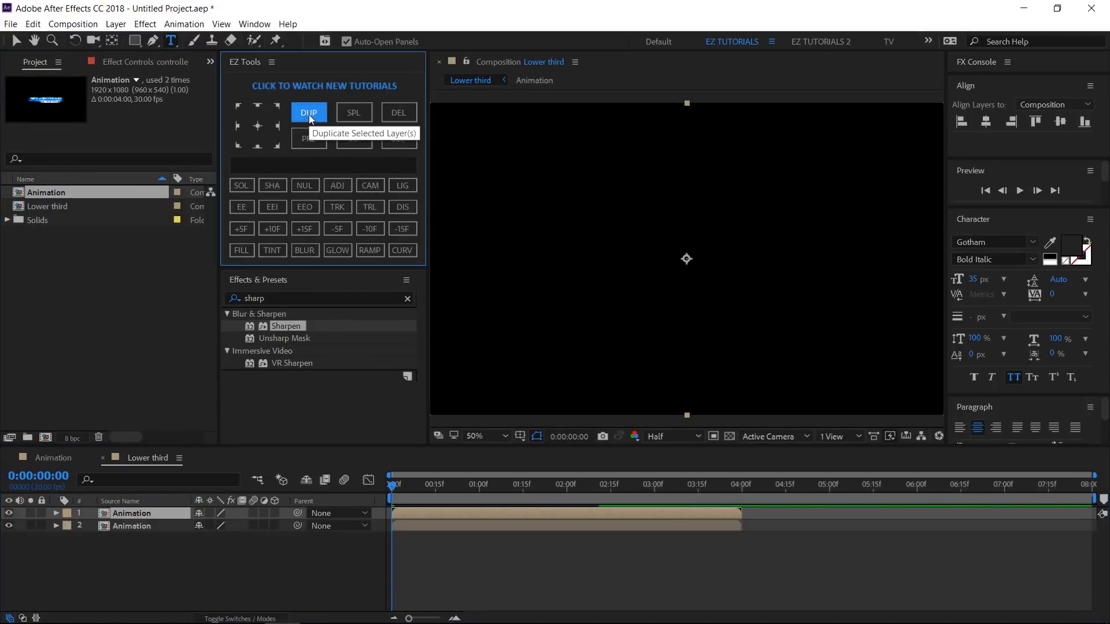
pyautogui.click(38, 476)
pyautogui.write('4')
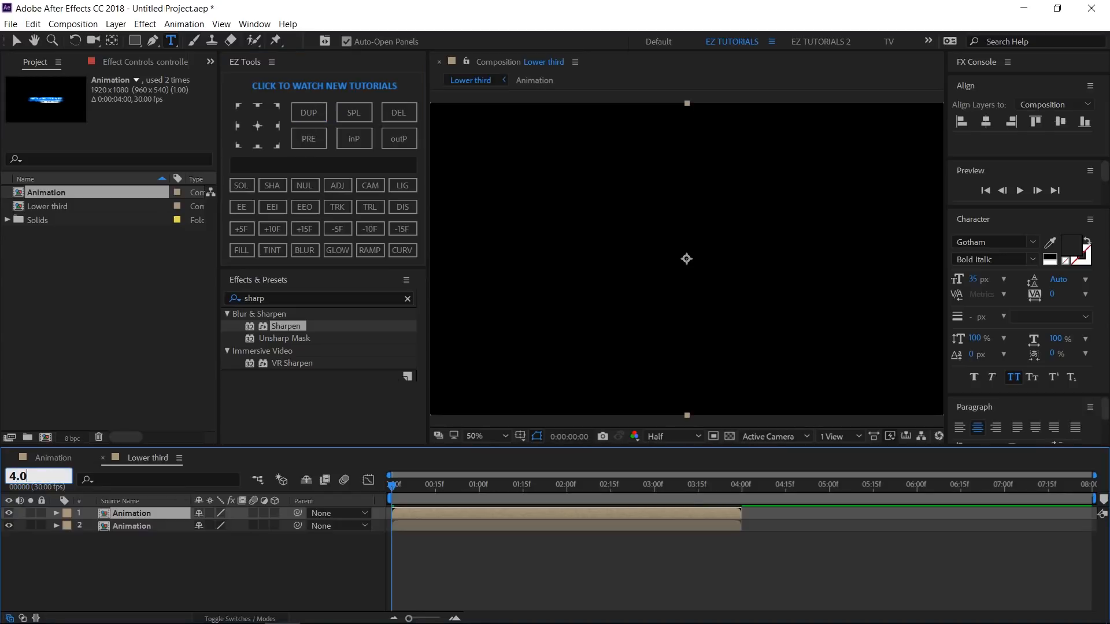
pyautogui.press('Return')
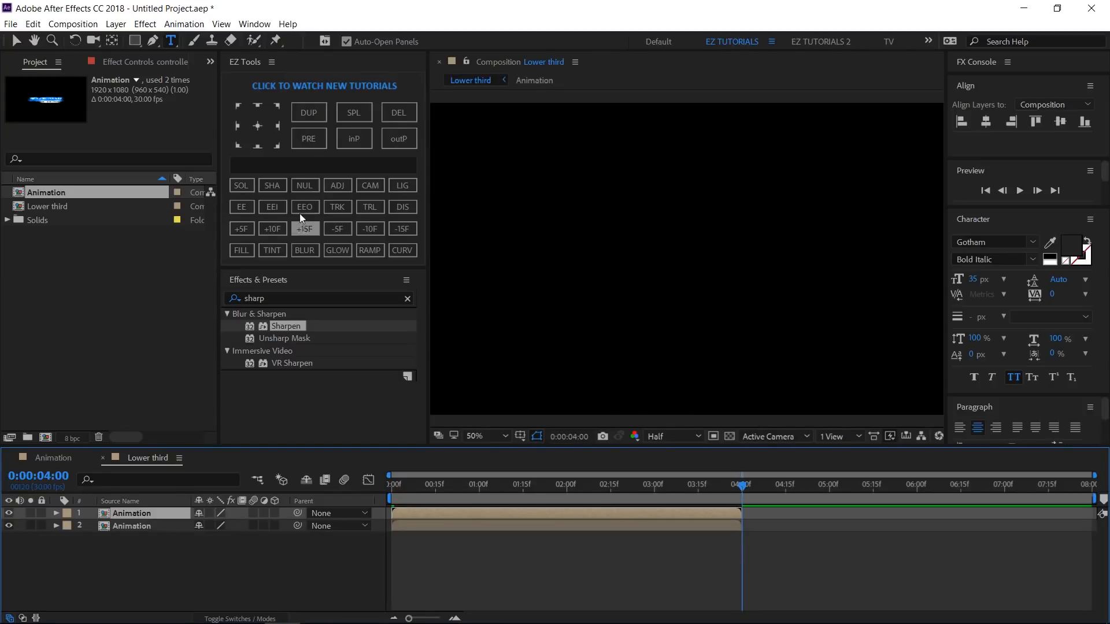
pyautogui.click(350, 139)
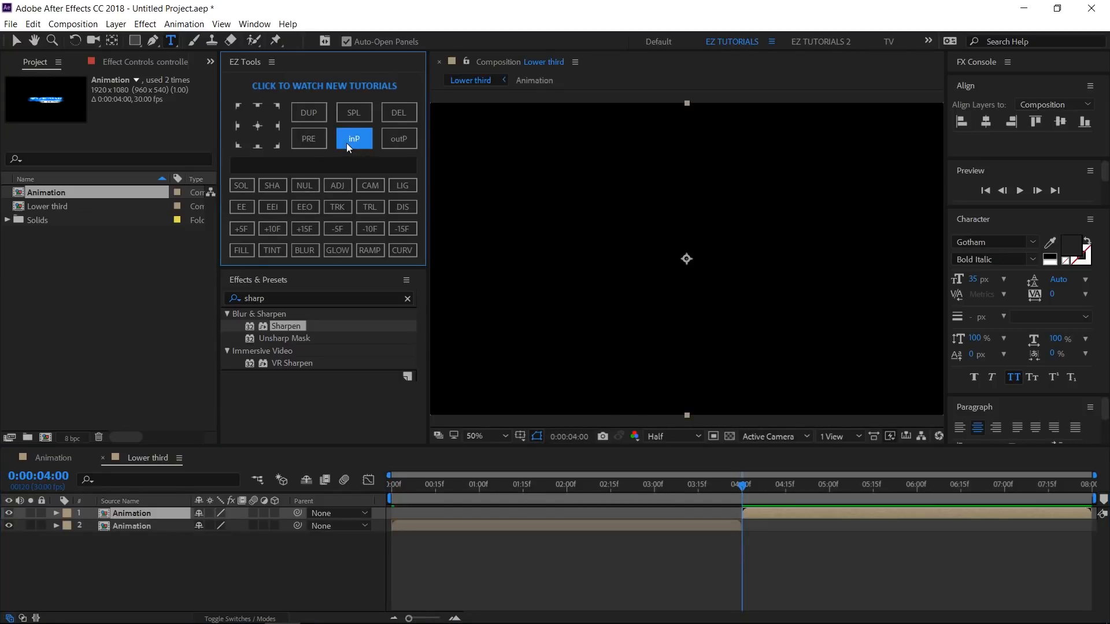
# - Time-reverse the upper Animation layer and preview Lower third from its start
pyautogui.click(365, 207)
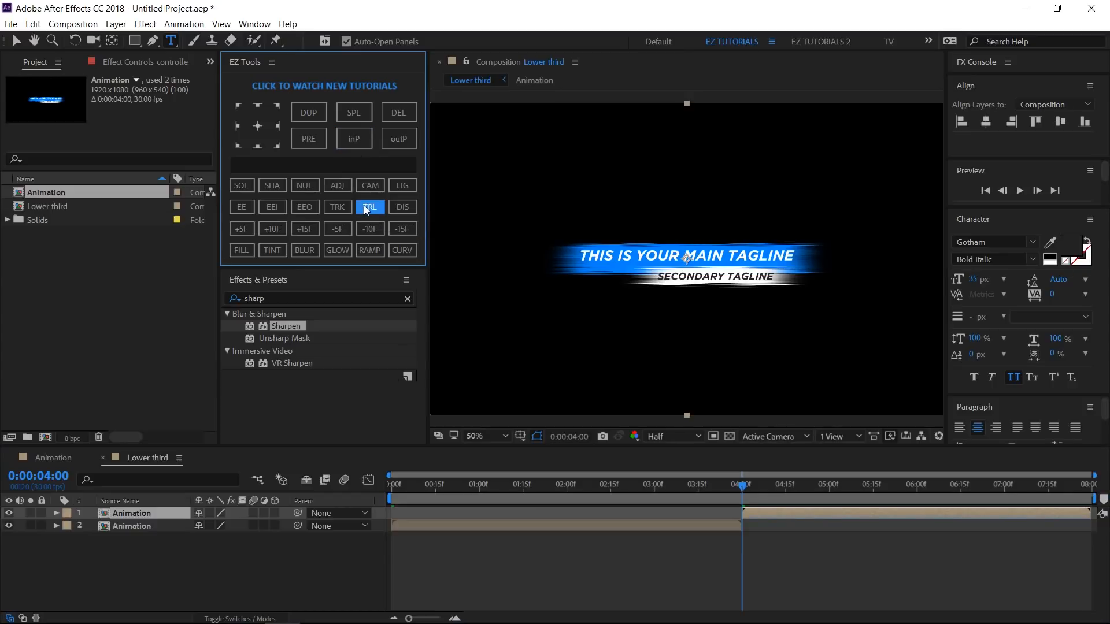
pyautogui.click(986, 192)
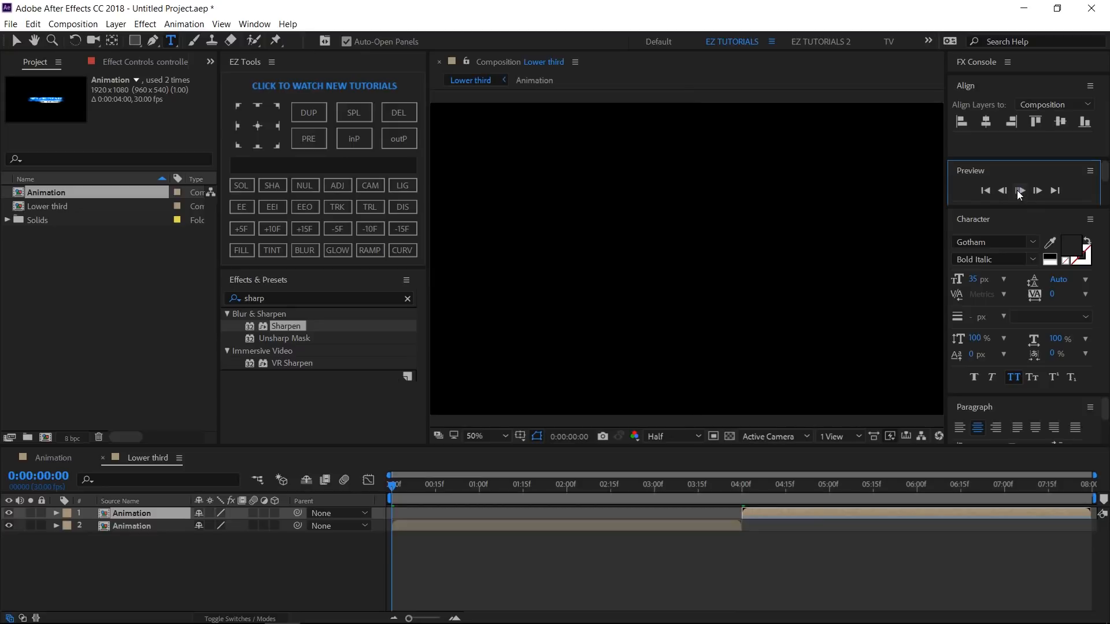
pyautogui.click(1019, 191)
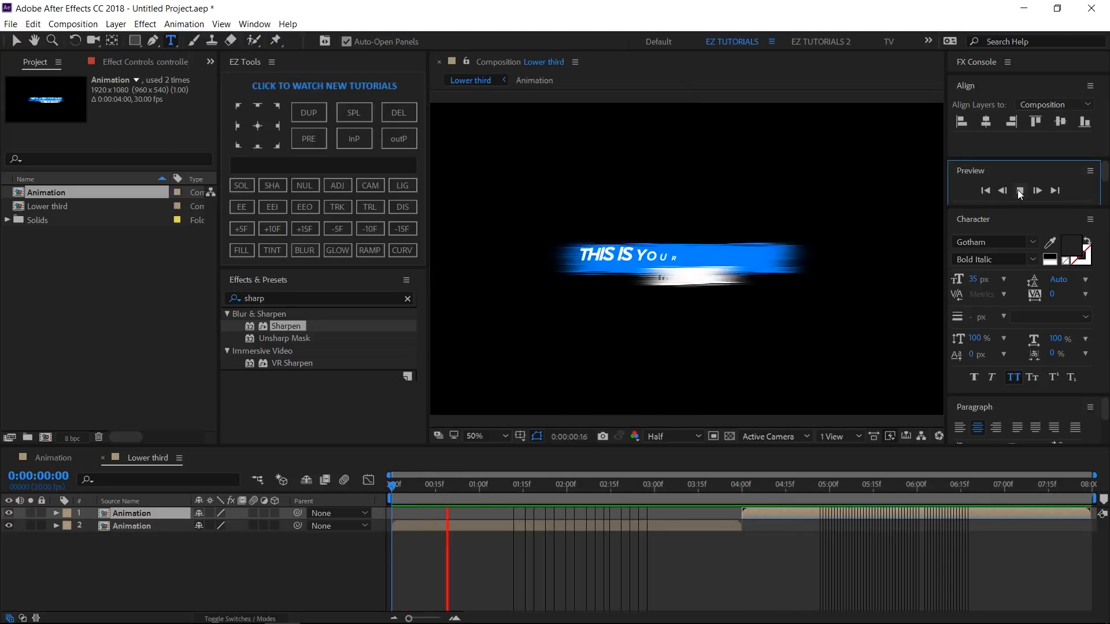